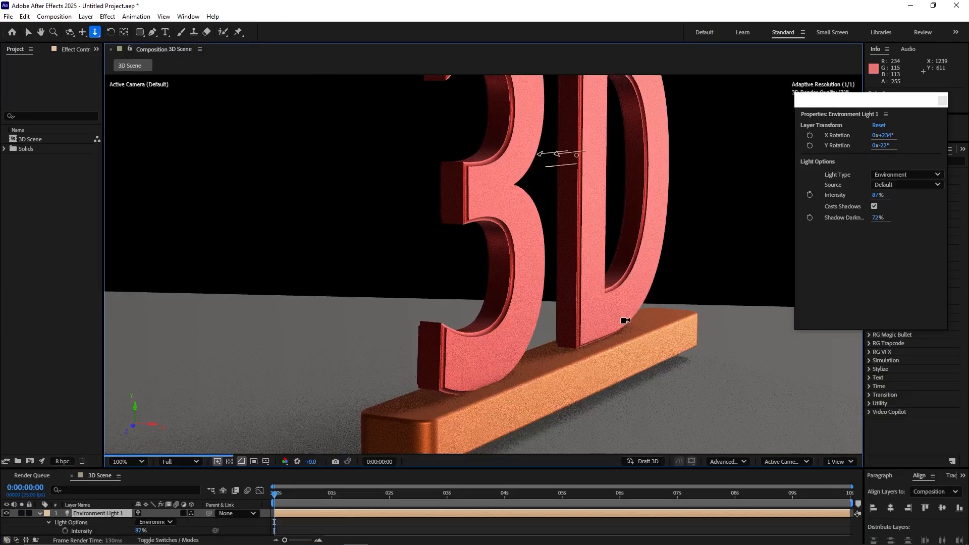
left_click_drag(625, 321, 623, 359)
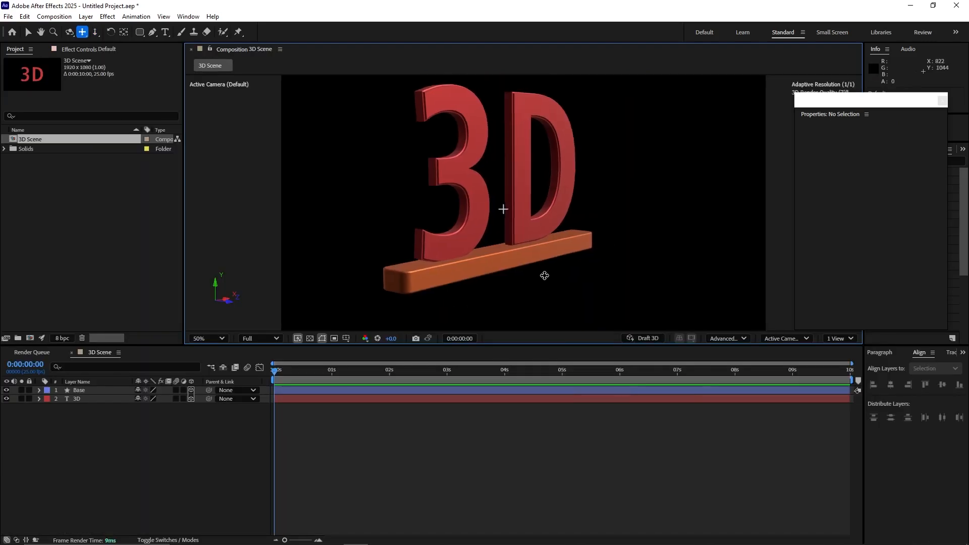
left_click_drag(545, 276, 559, 297)
left_click_drag(559, 297, 584, 281)
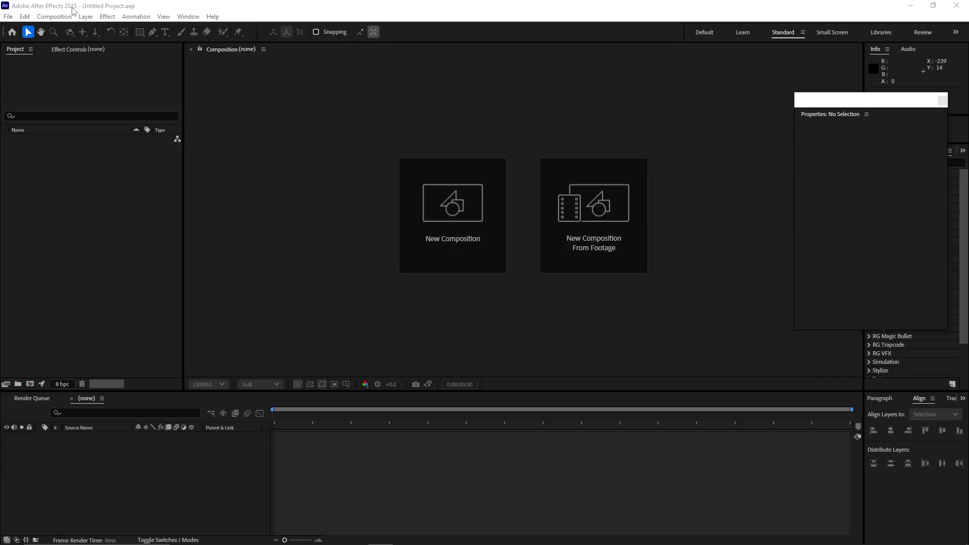
Step: Create a composition named "3D Scene" with the HD 1920x1080 25 fps preset and the aspect ratio locked to 16:9
left_click(8, 19)
left_click(431, 204)
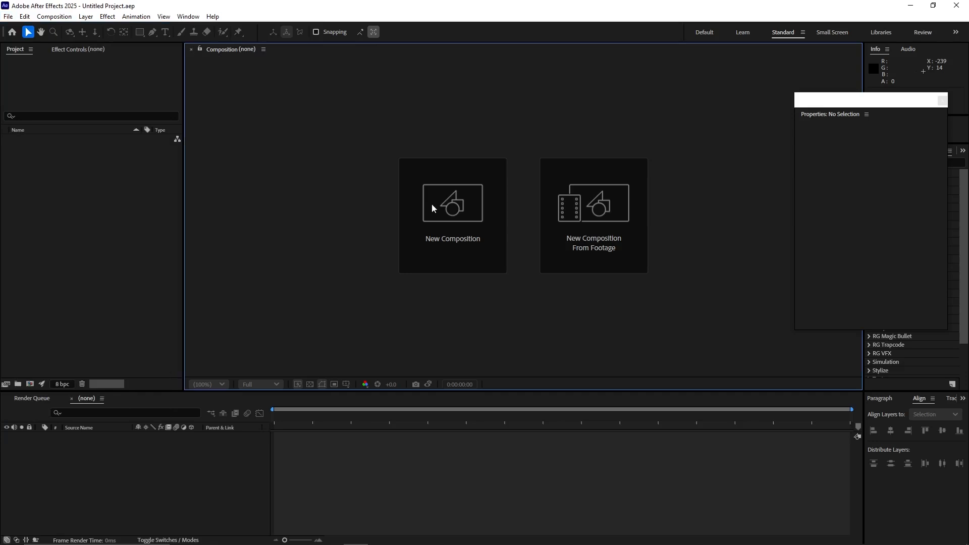
left_click(471, 223)
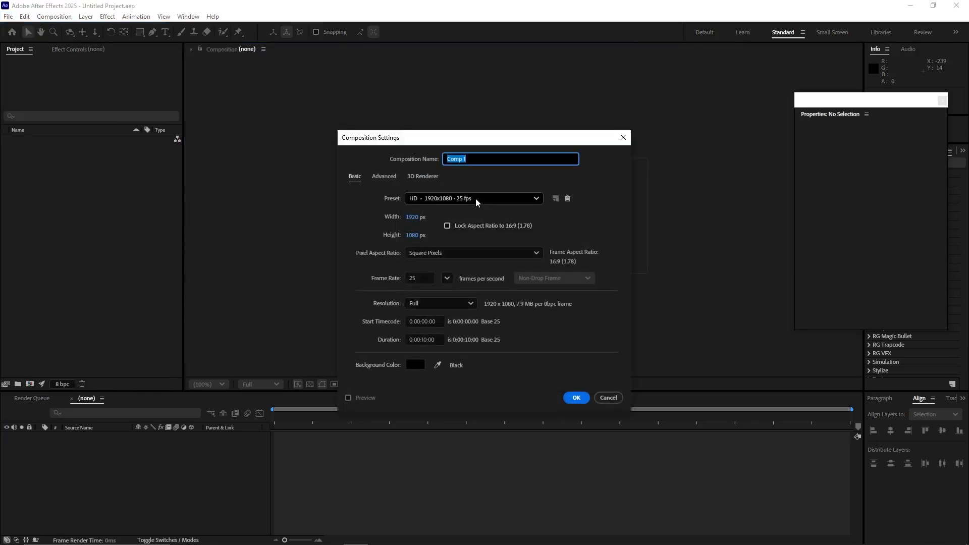
type("3D Scene")
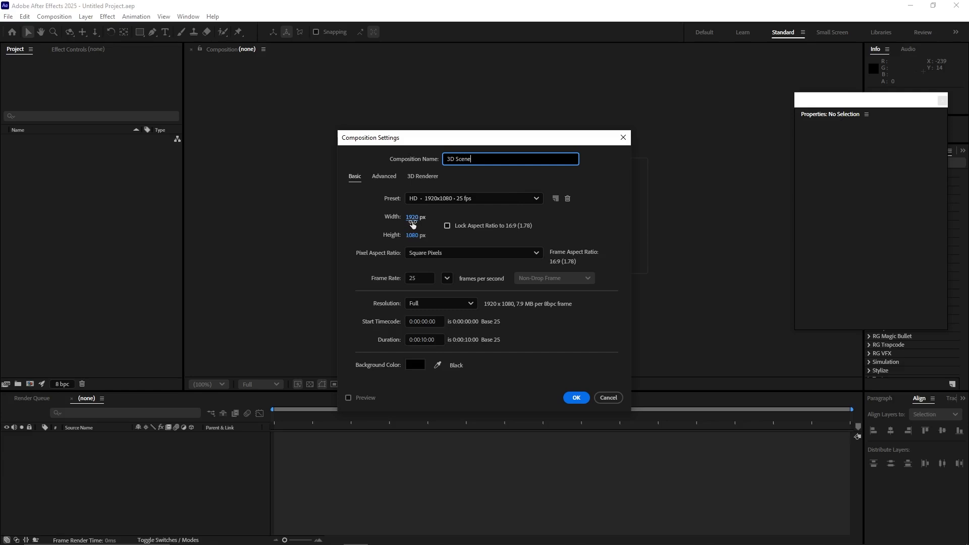
left_click(447, 226)
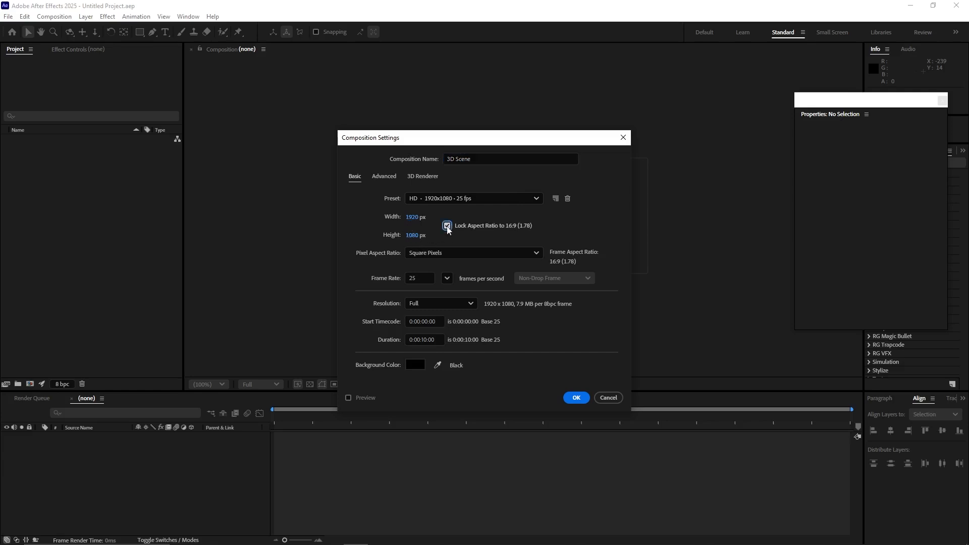
left_click(413, 278)
left_click(576, 398)
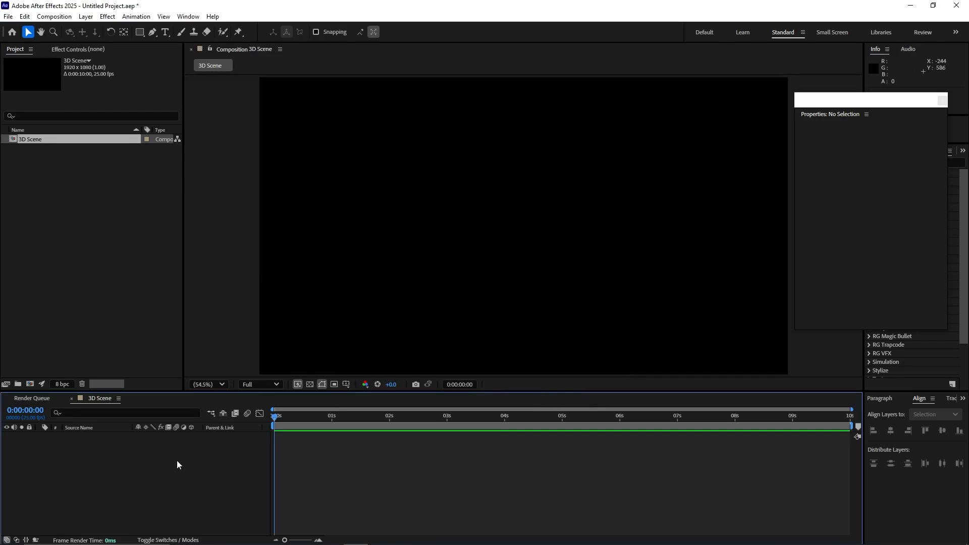
right_click(131, 484)
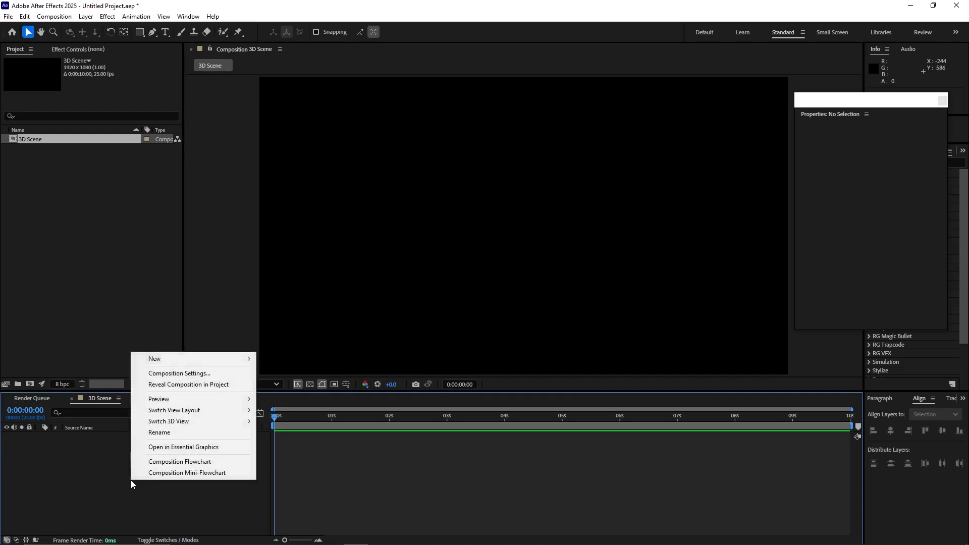
left_click(86, 475)
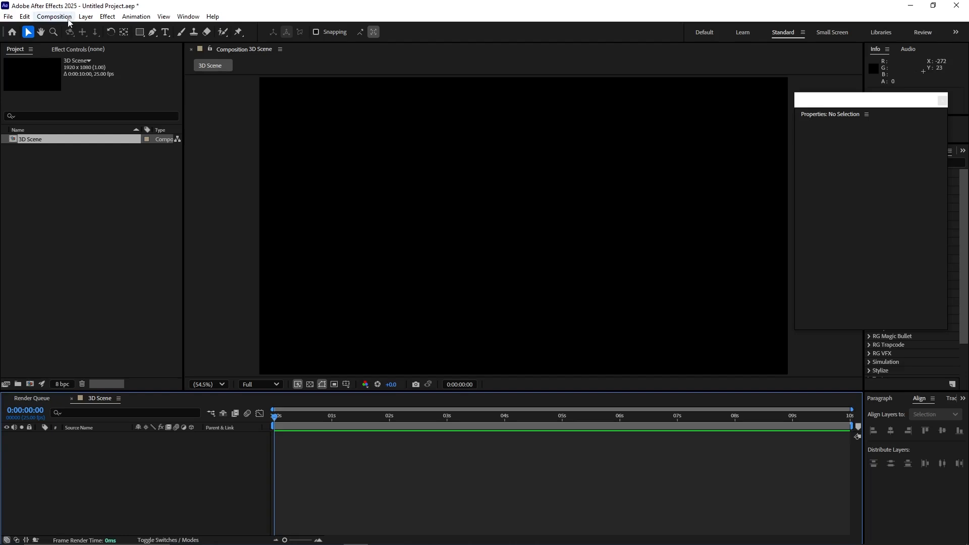
left_click(86, 17)
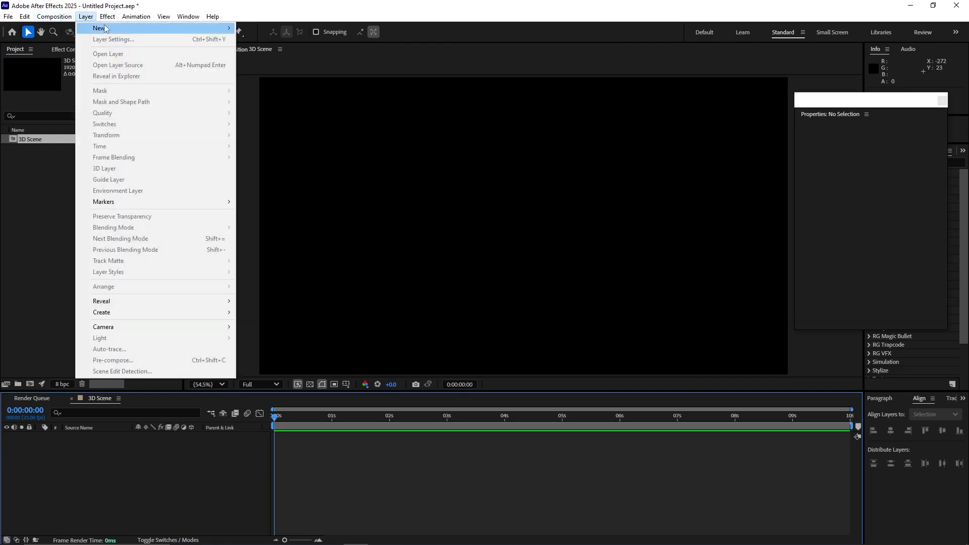
mouse_move(106, 29)
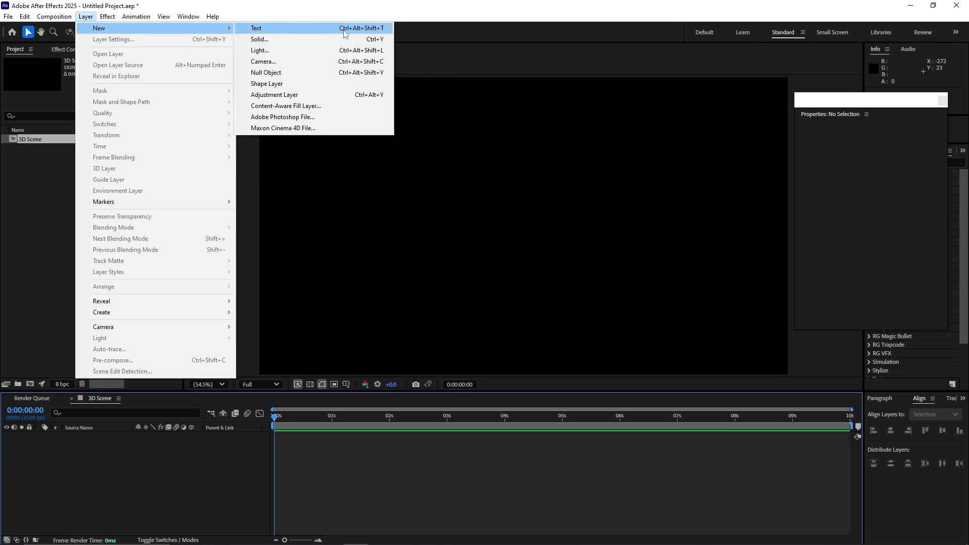
left_click(142, 472)
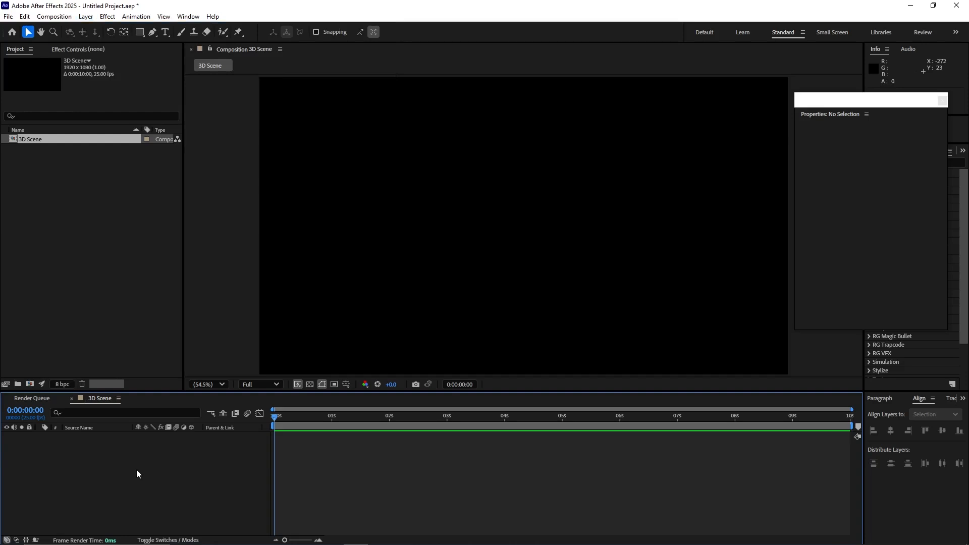
Step: Add a new text layer reading "3D" to the composition
right_click(136, 472)
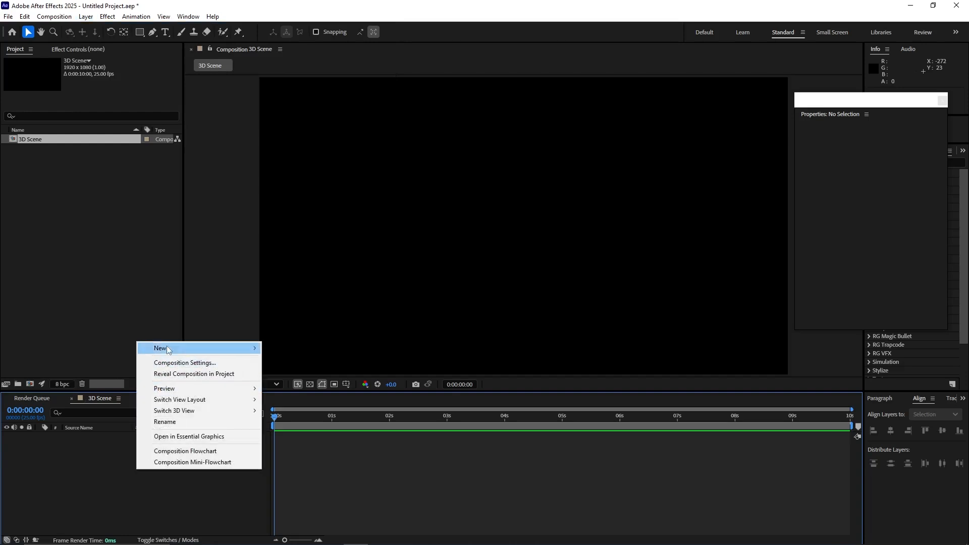
mouse_move(167, 348)
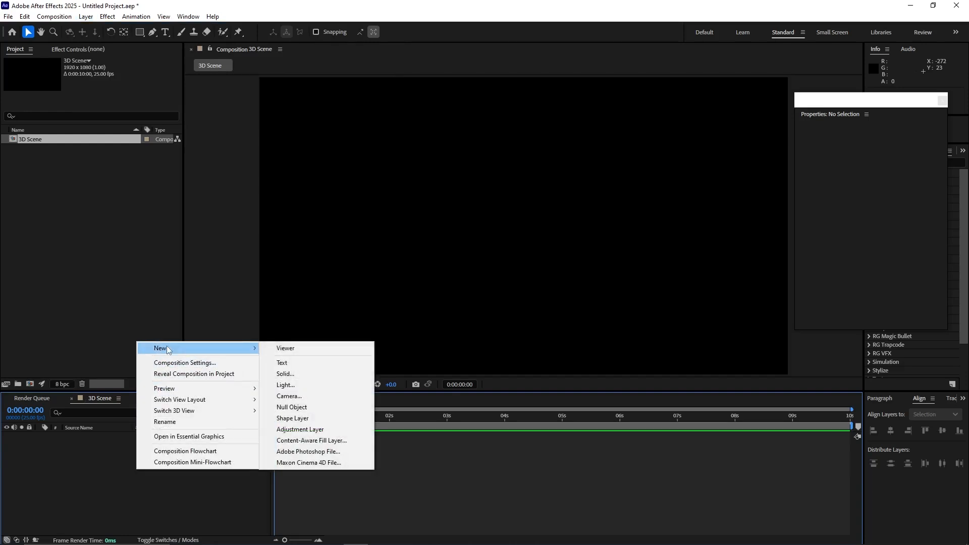
left_click(292, 363)
type("3")
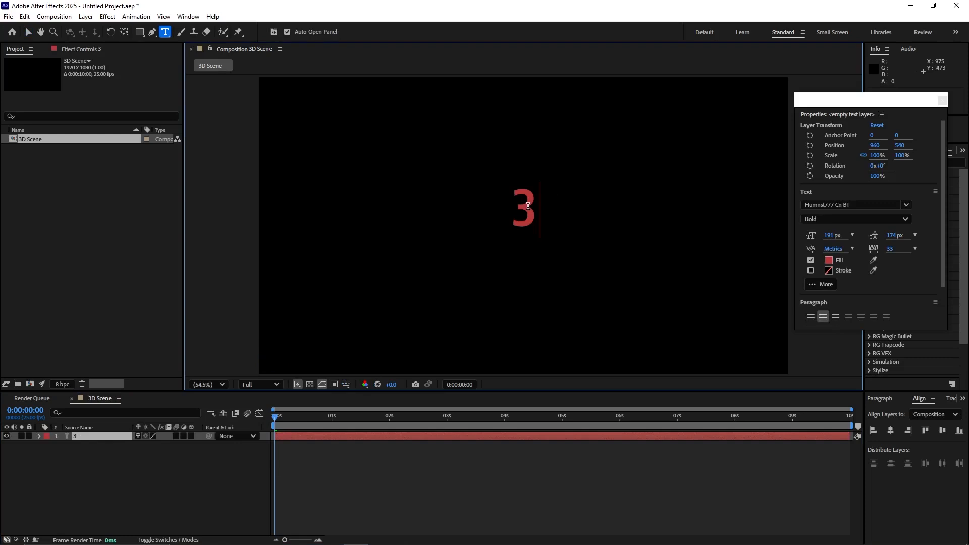
type("D")
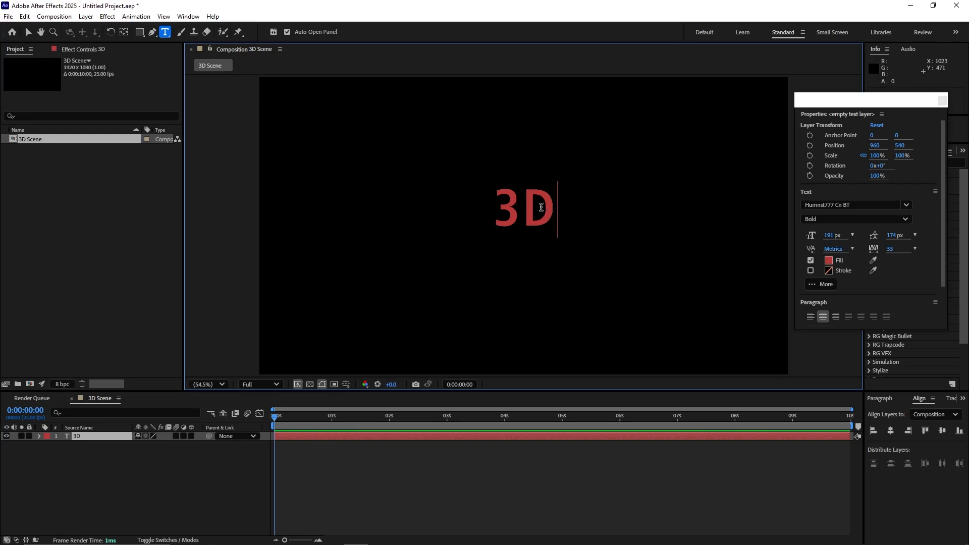
Step: Select the "3D" text and increase its font size to 679 px, keeping the Humnst777 Cn BT Bold font
double_click(542, 207)
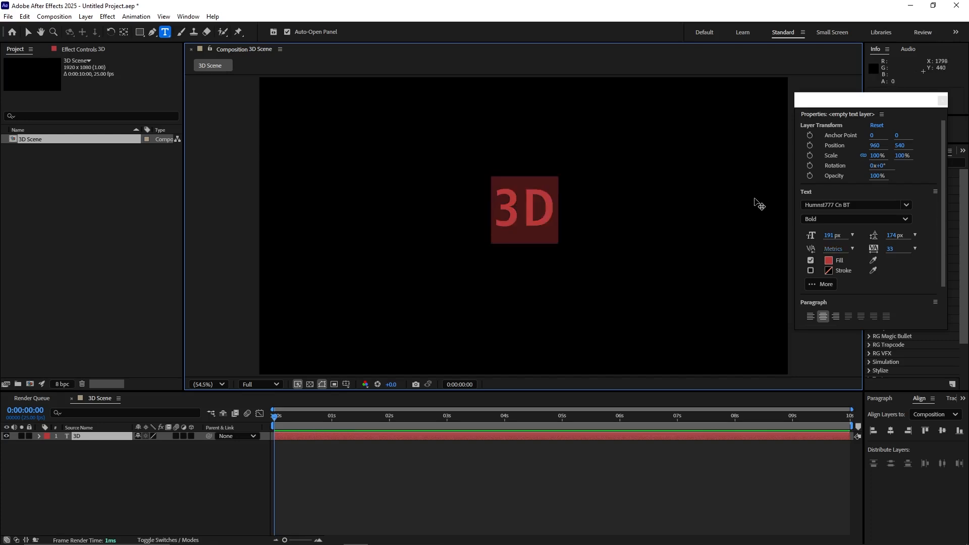
mouse_move(828, 235)
left_mouse_down()
mouse_move(857, 233)
mouse_move(826, 232)
mouse_move(835, 233)
left_mouse_up()
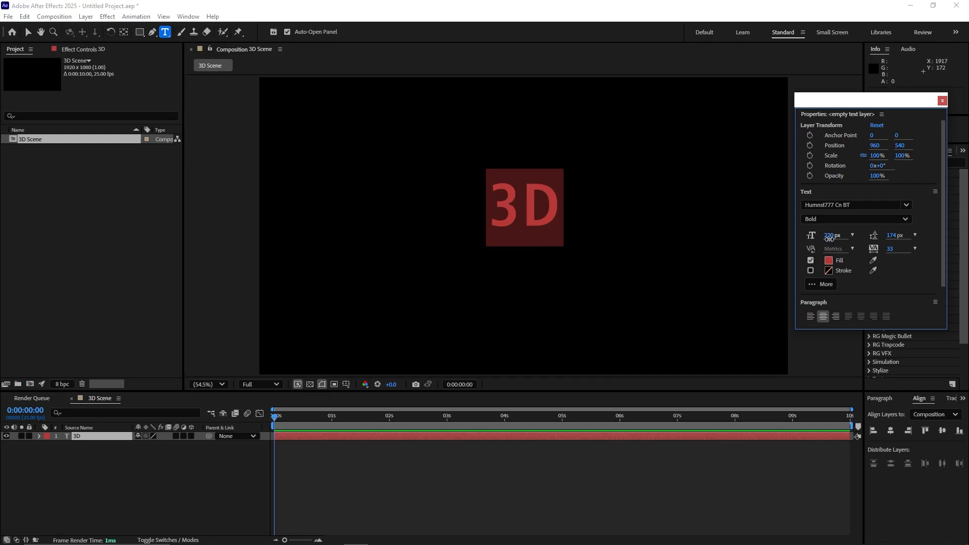
left_click_drag(830, 241, 871, 232)
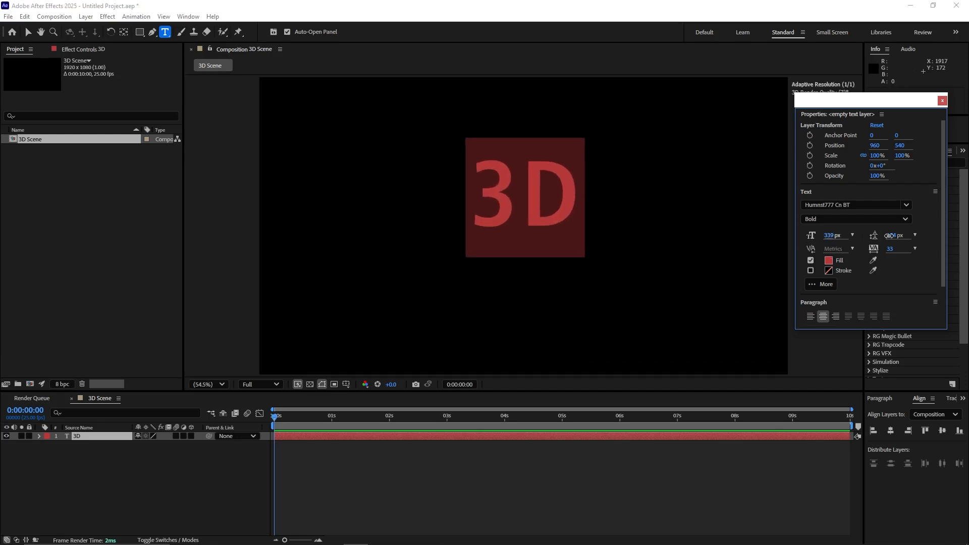
left_click(906, 205)
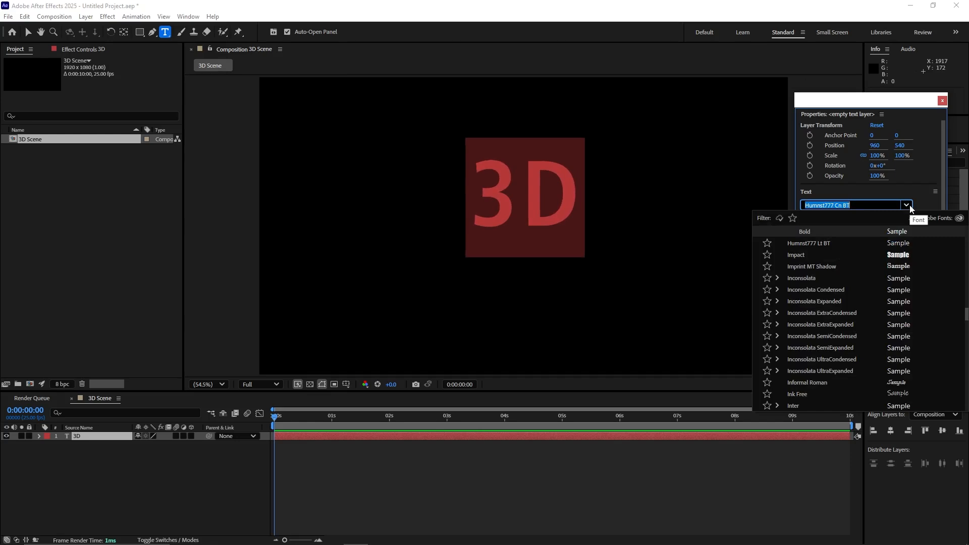
scroll(825, 280, "up", 2)
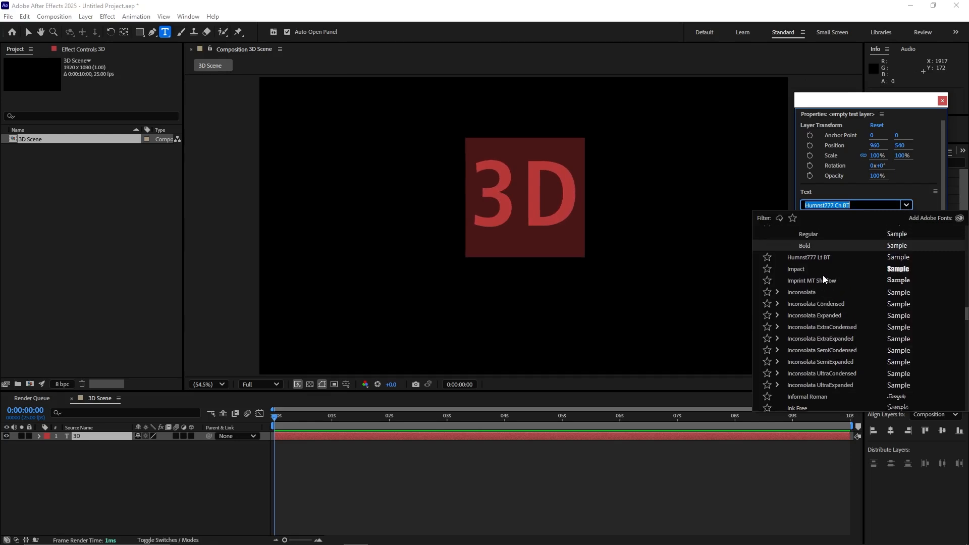
left_click(912, 206)
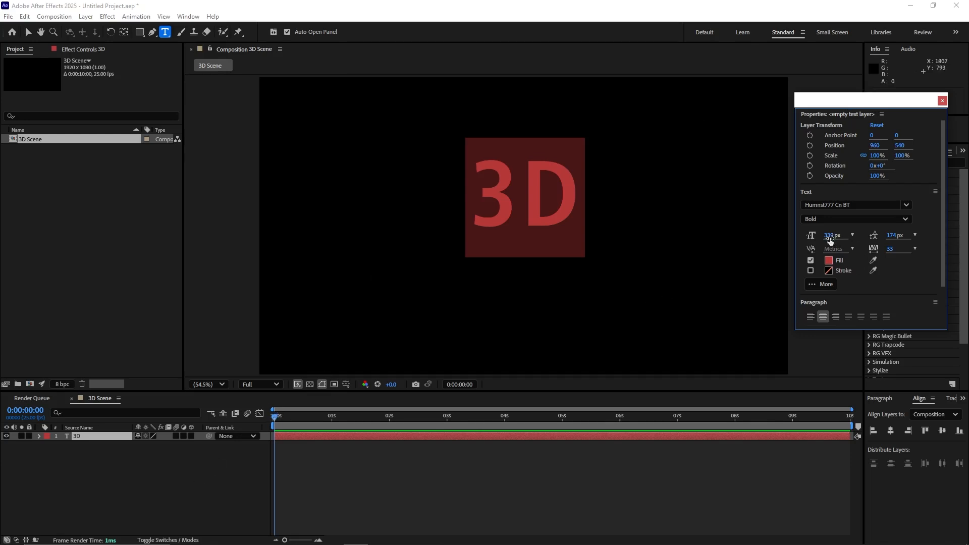
left_click_drag(832, 237, 927, 242)
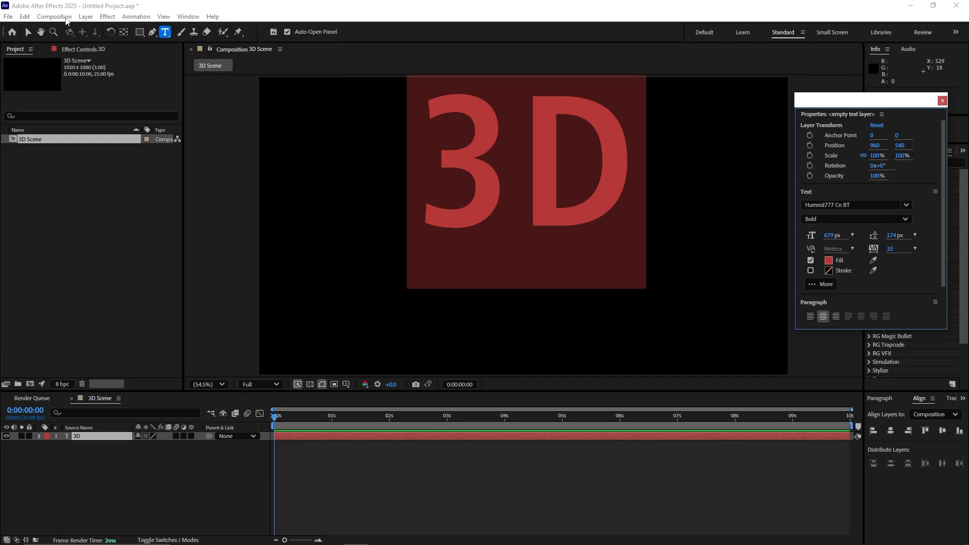
Step: Center the "3D" text layer horizontally and vertically in the composition
left_click(29, 33)
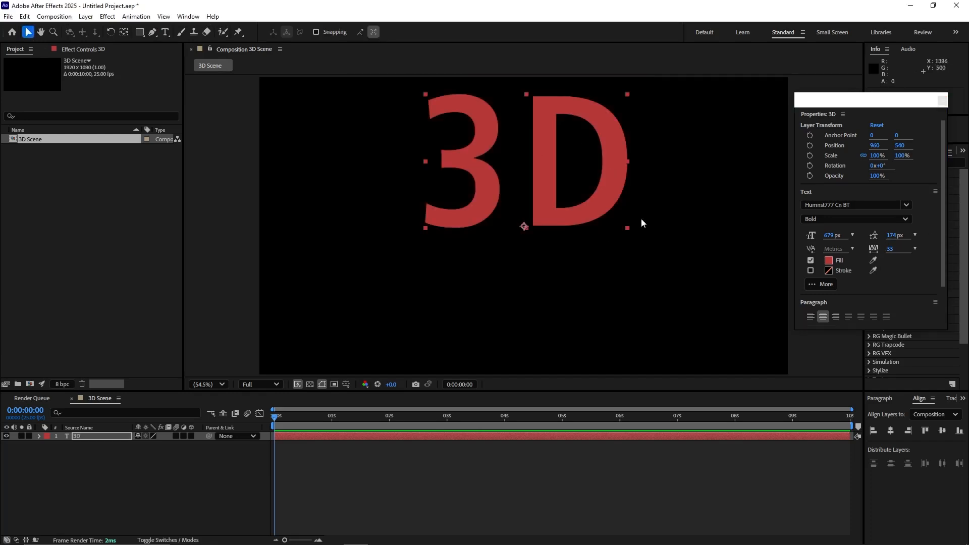
left_click(921, 400)
left_click_drag(869, 392, 869, 346)
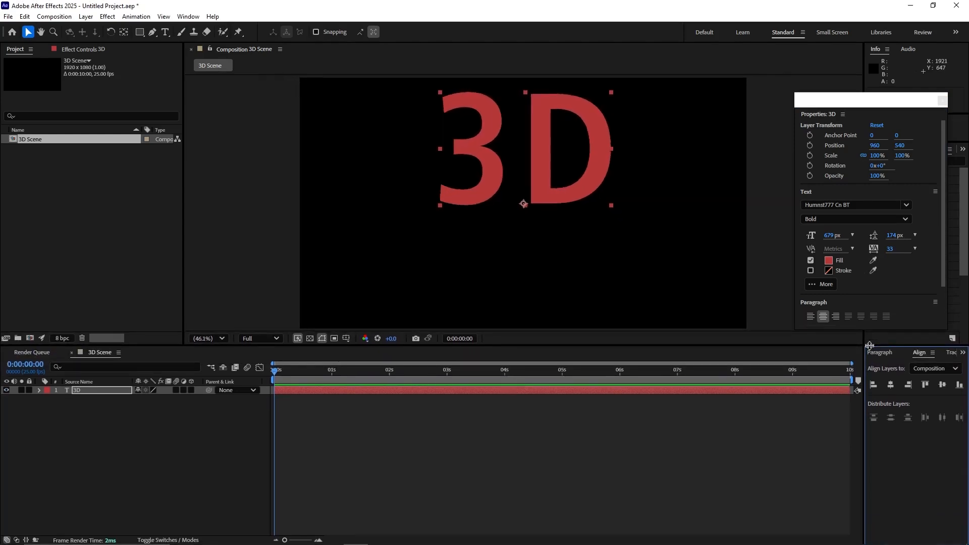
left_click(891, 386)
left_click(943, 386)
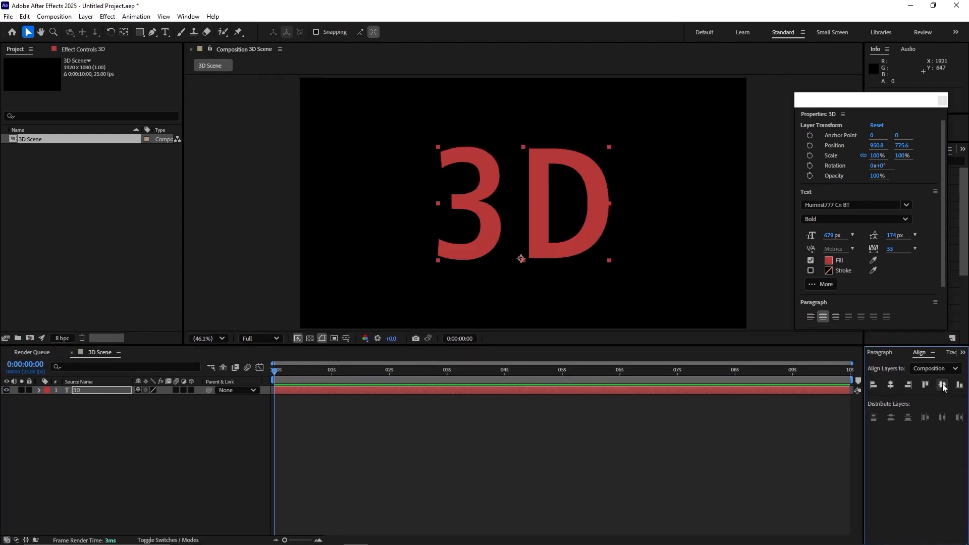
Step: Turn the "3D" text layer into a 3D layer
left_click(92, 407)
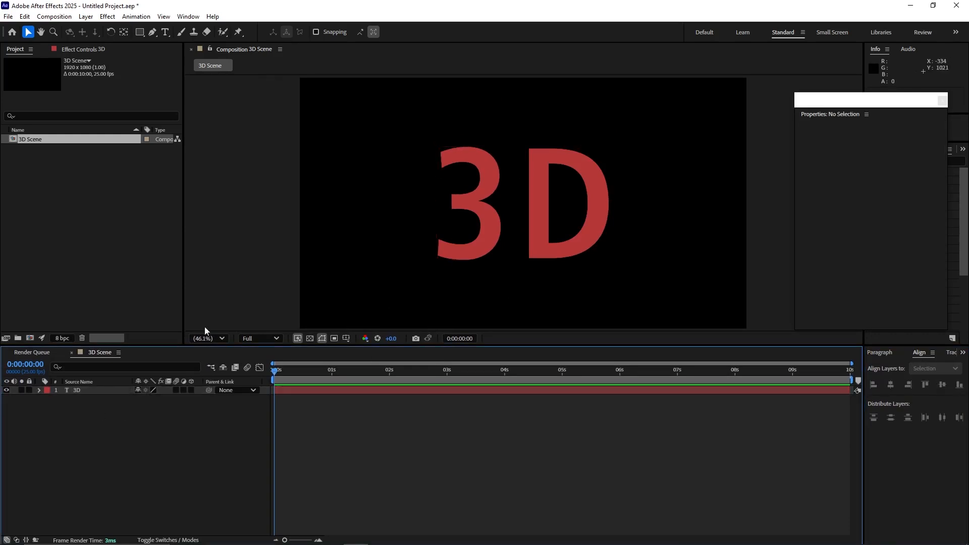
left_click(99, 391)
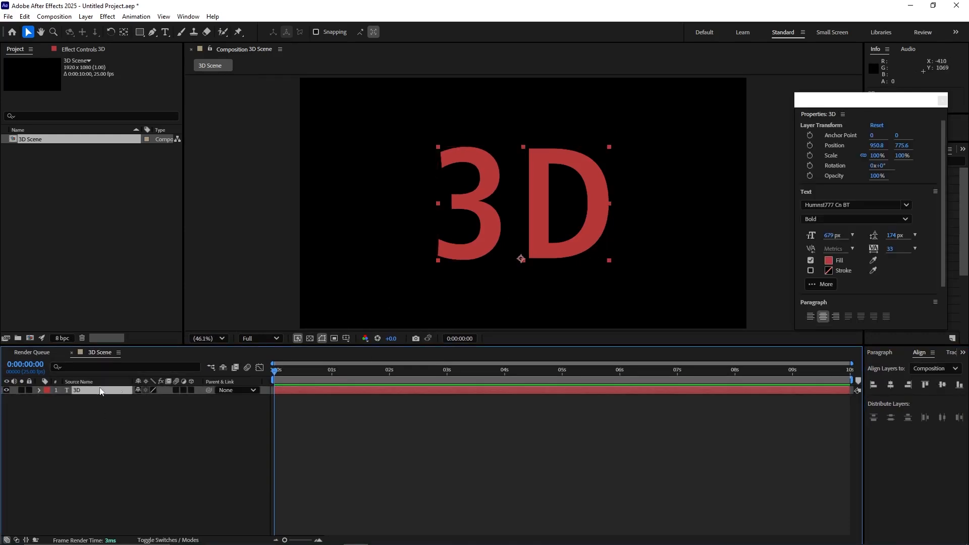
left_click(192, 391)
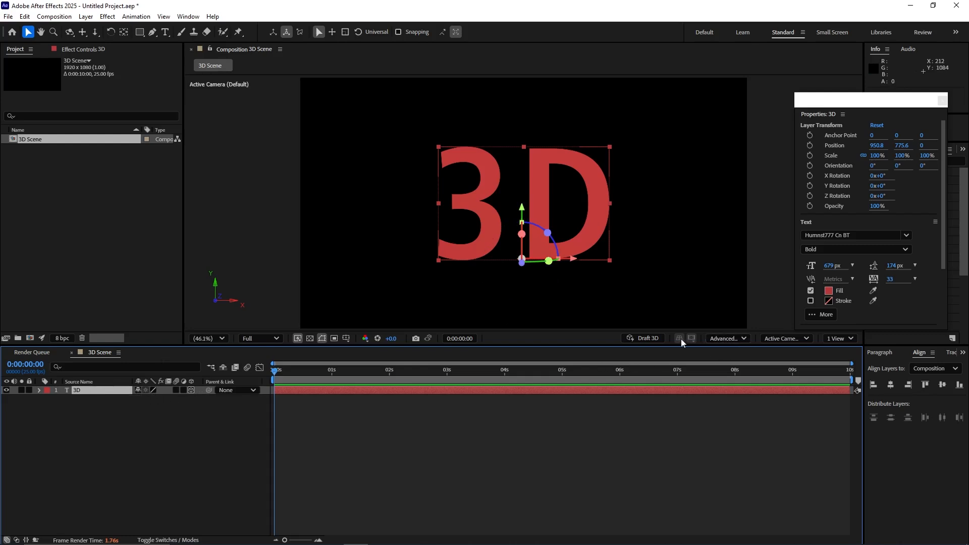
Step: Switch the composition's renderer to Classic 3D and expand the "3D" text layer's properties
left_click(745, 339)
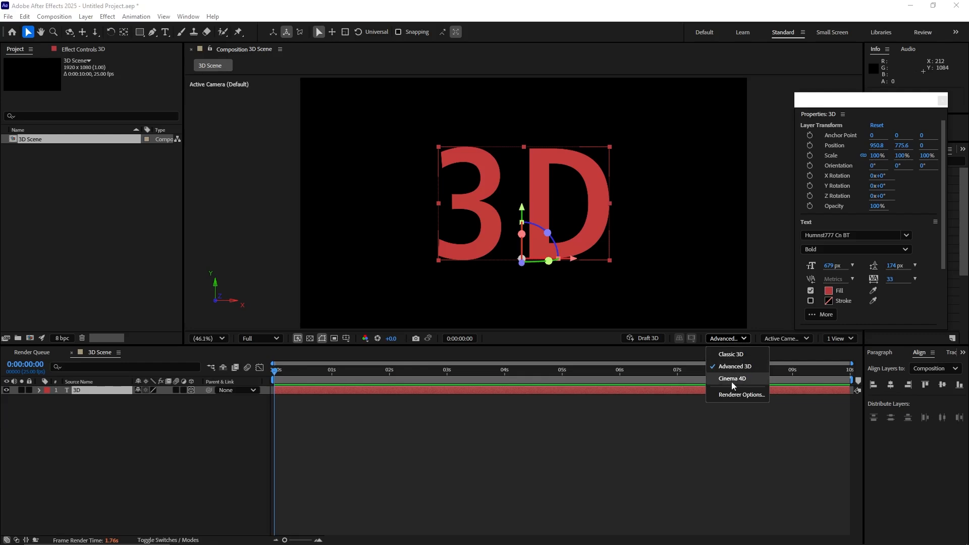
left_click(740, 355)
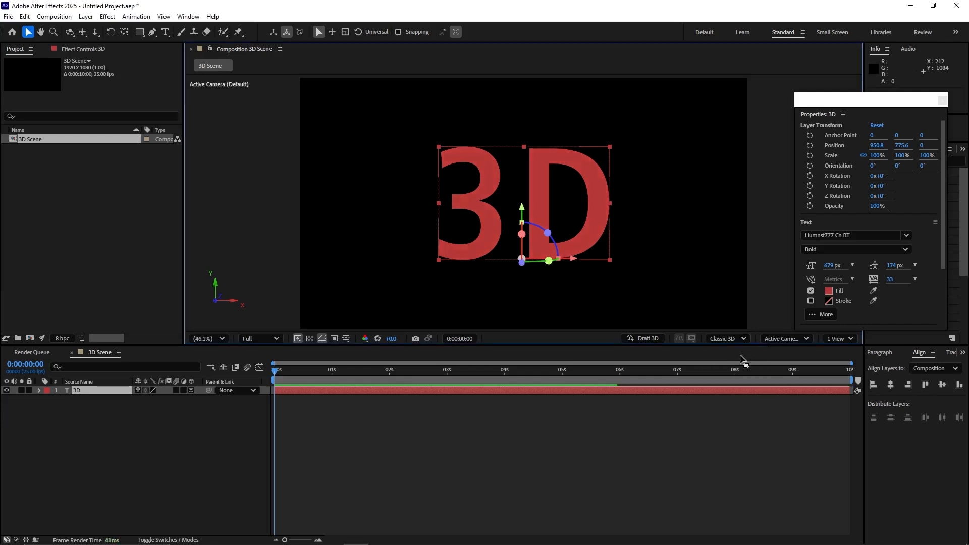
left_click(38, 390)
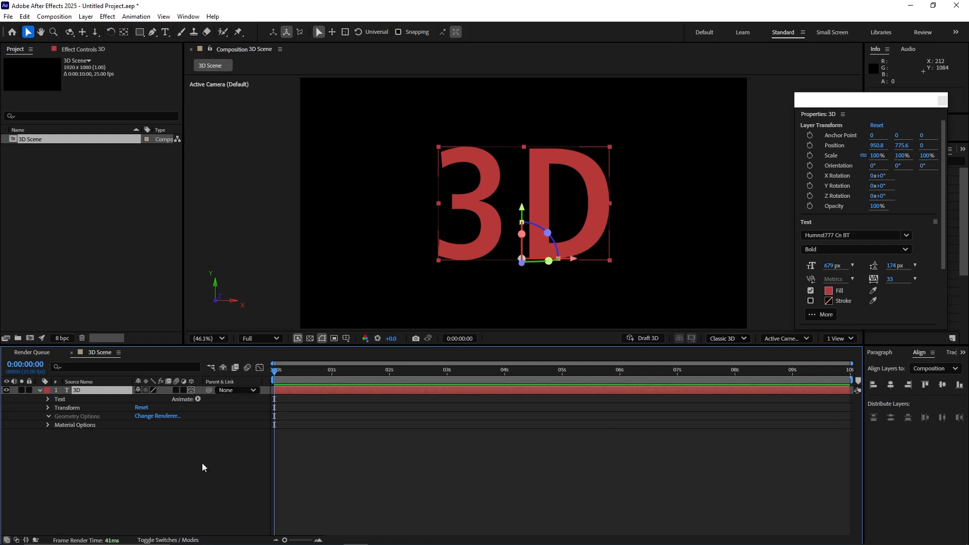
Step: Switch the renderer to Advanced 3D and back to Classic 3D to compare the text layer's available geometry options
left_click(744, 339)
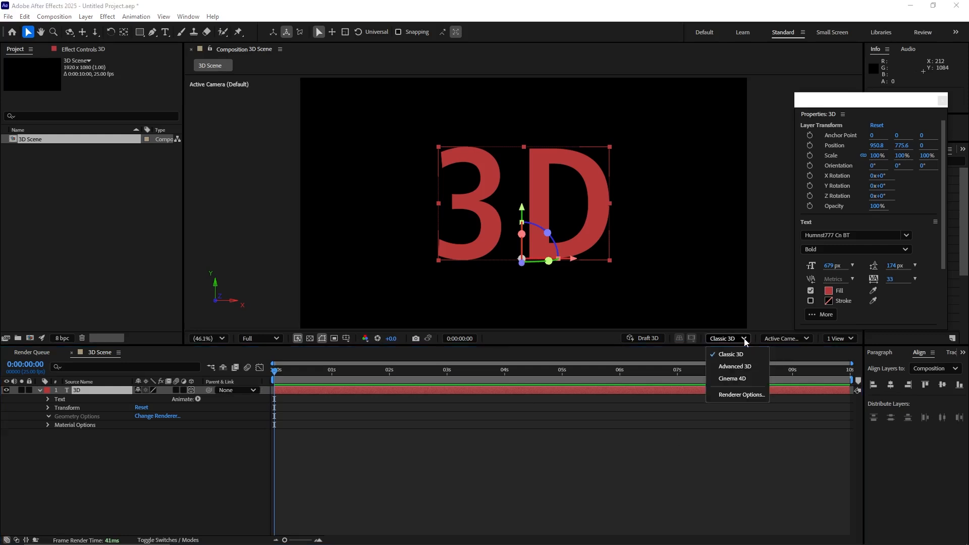
left_click(728, 368)
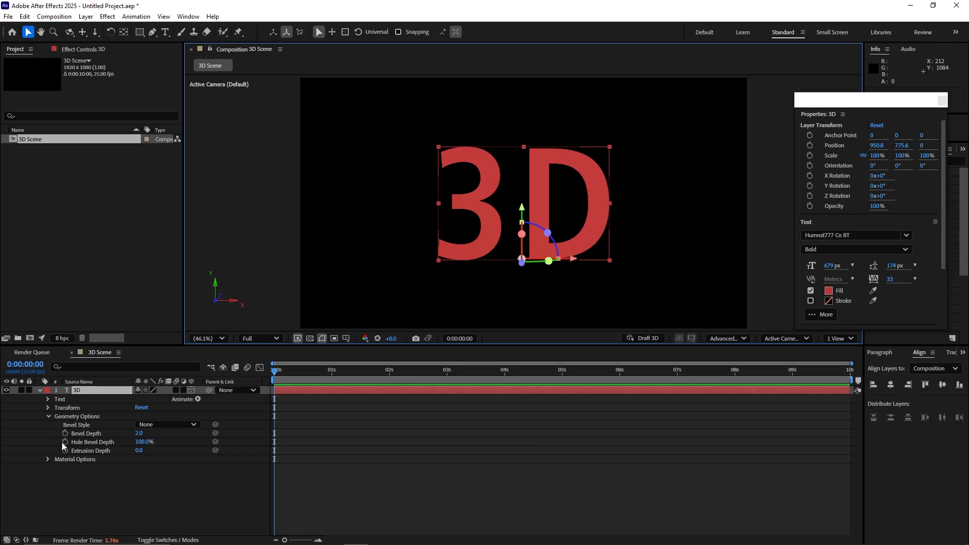
left_click(740, 340)
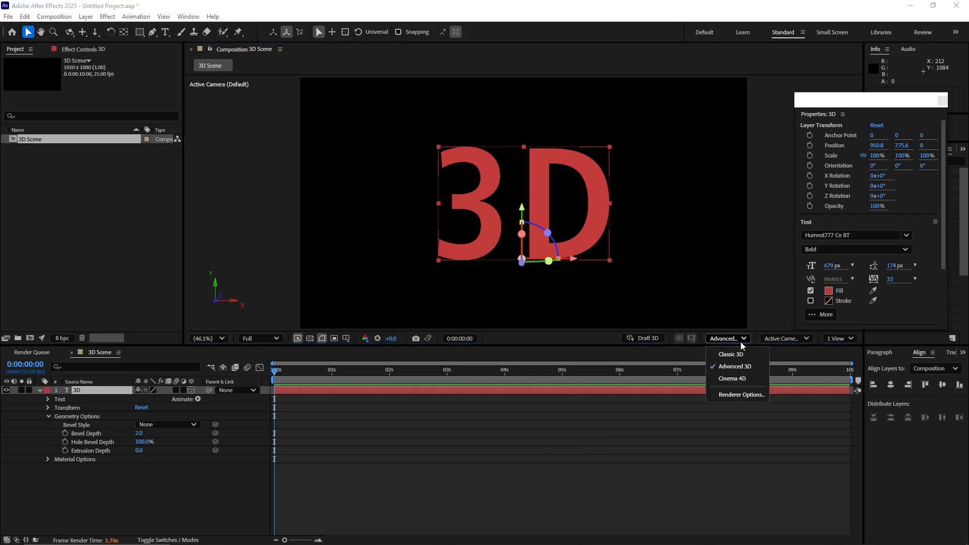
left_click(733, 354)
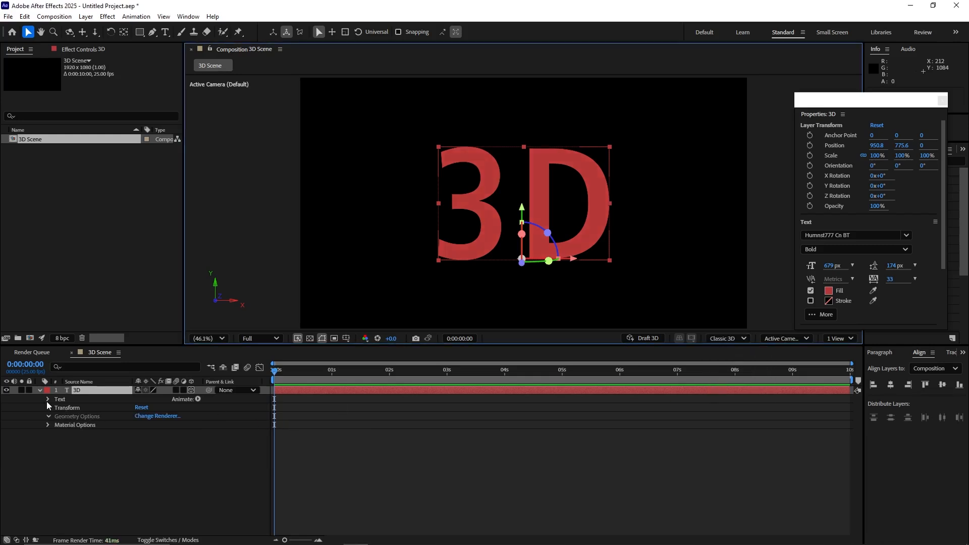
Step: Set the 3D renderer to Advanced 3D in the composition settings of 3D Scene
left_click(54, 16)
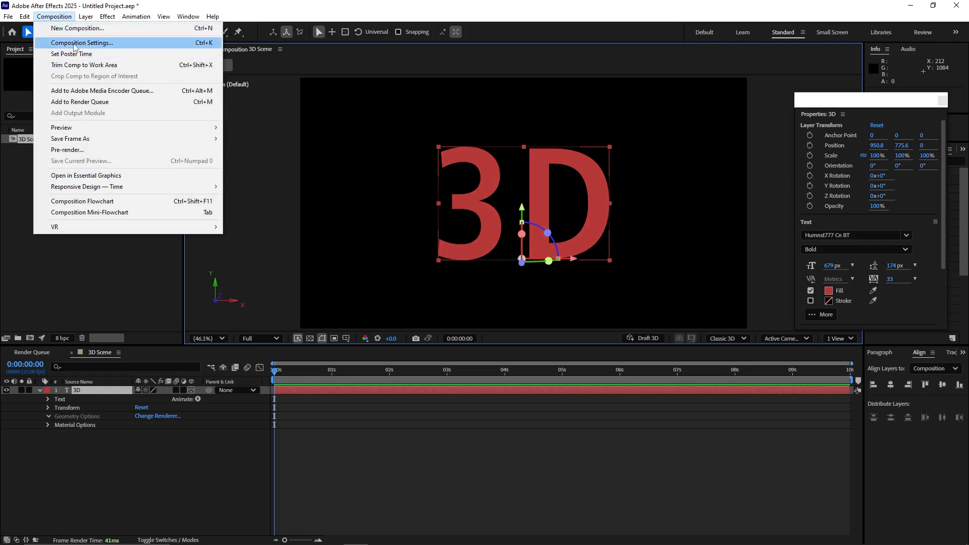
left_click(20, 139)
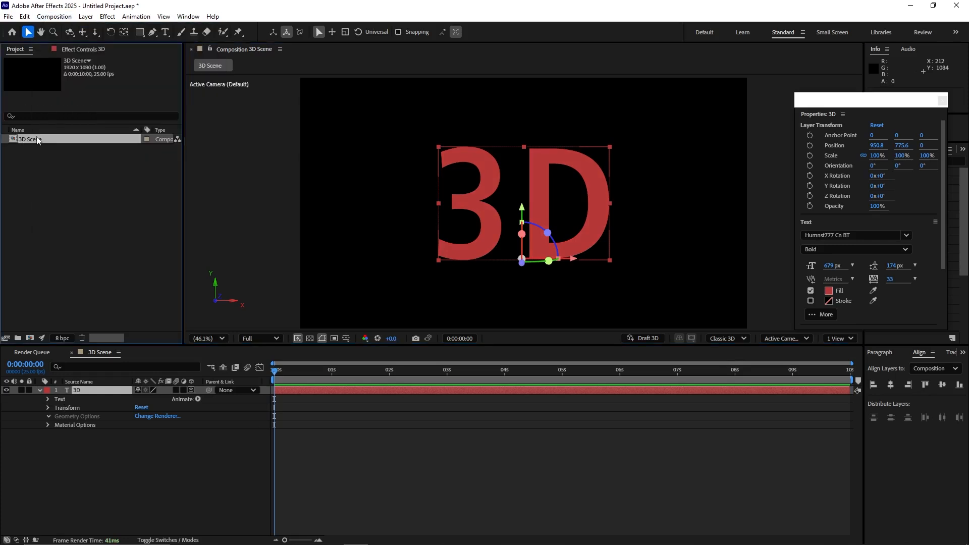
right_click(36, 140)
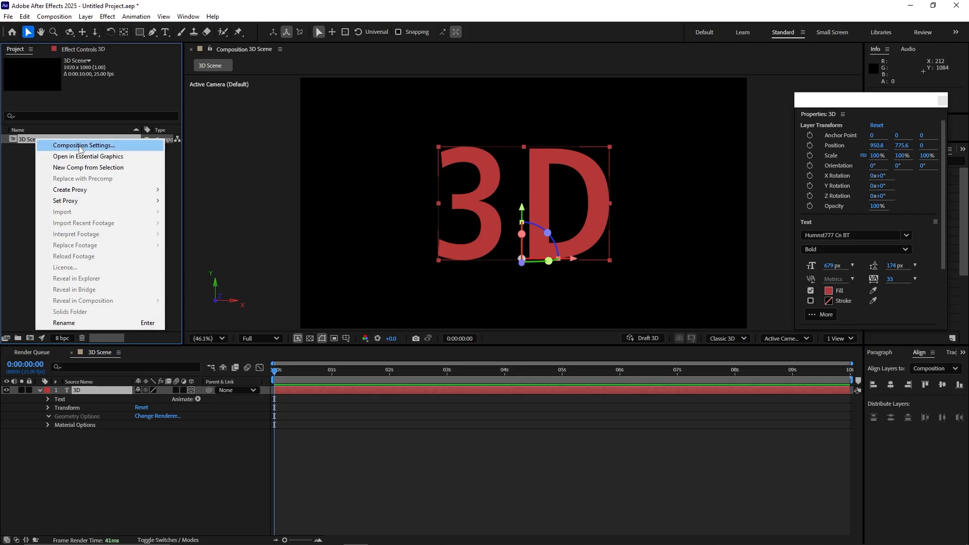
left_click(79, 147)
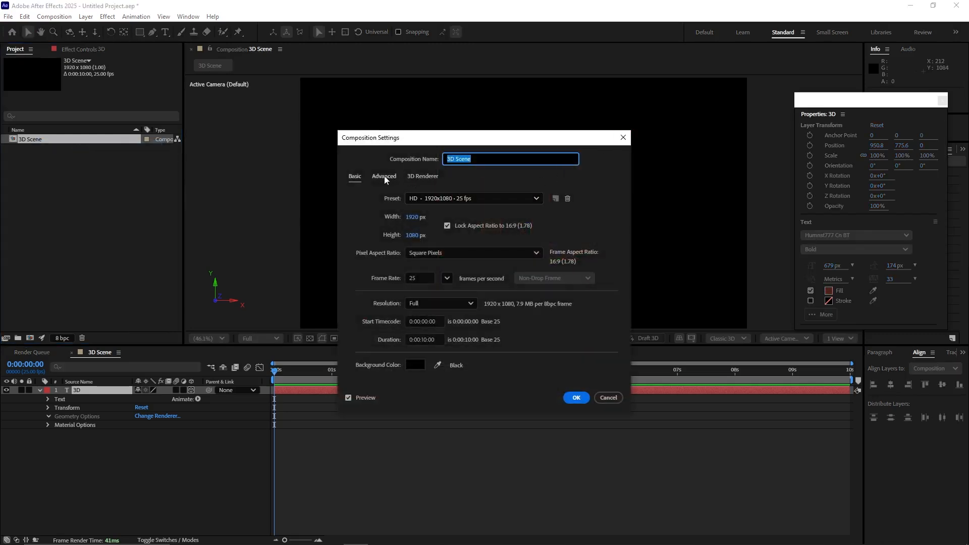
left_click(411, 180)
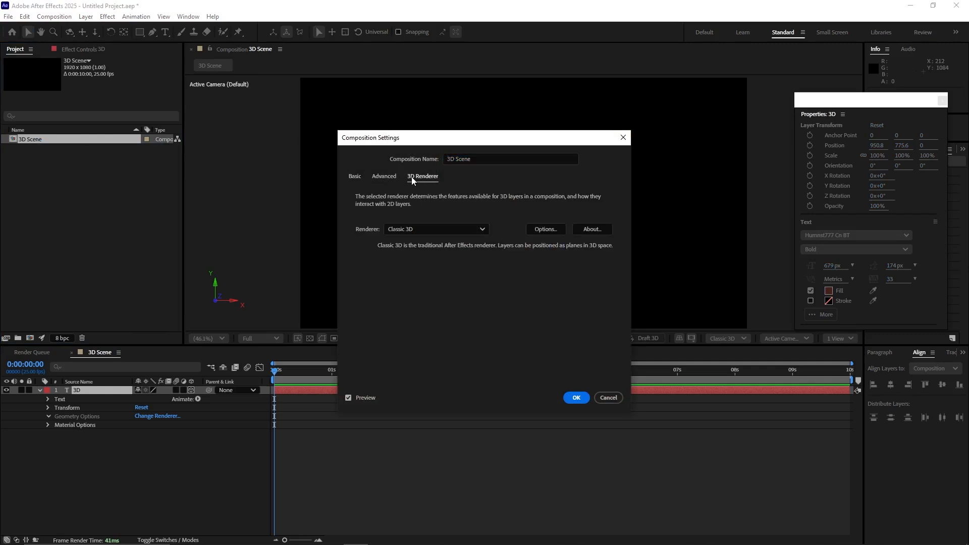
left_click(483, 232)
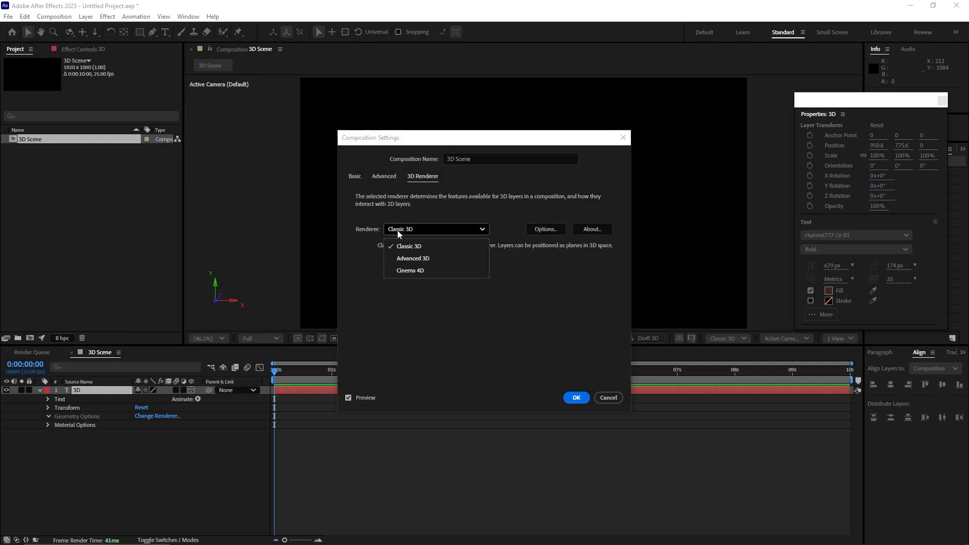
left_click(421, 260)
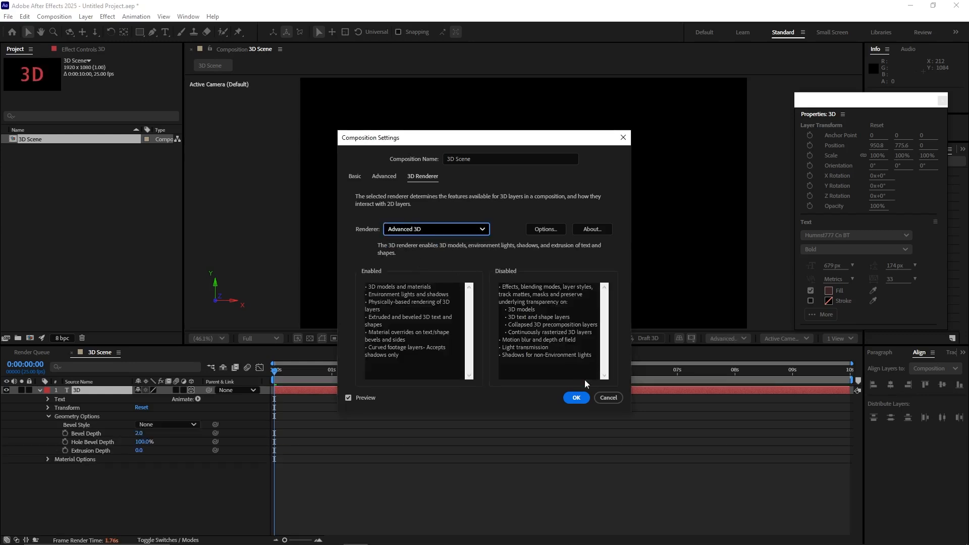
left_click(576, 398)
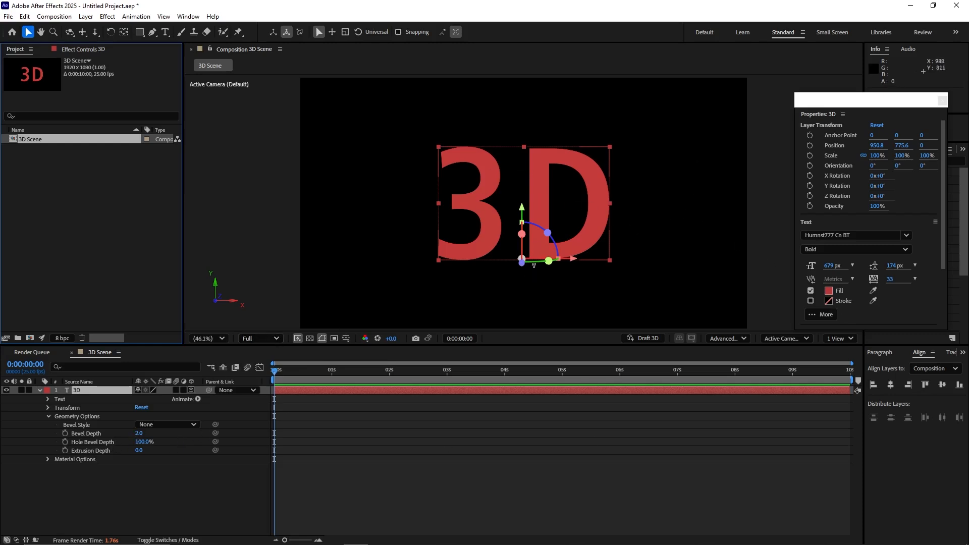
Step: Rotate the "3D" text to a Y orientation of 315° and set its bevel depth to 5
left_click_drag(534, 265, 557, 261)
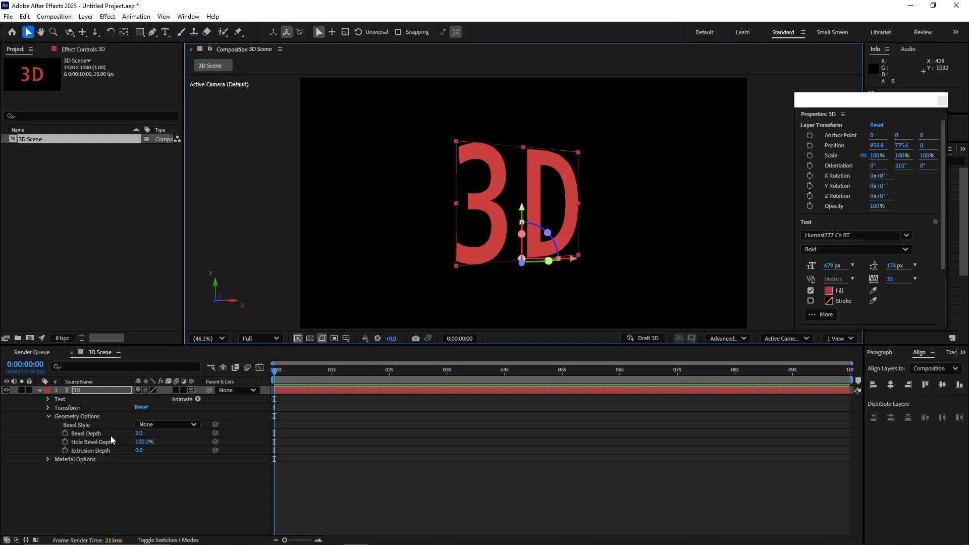
left_click(137, 434)
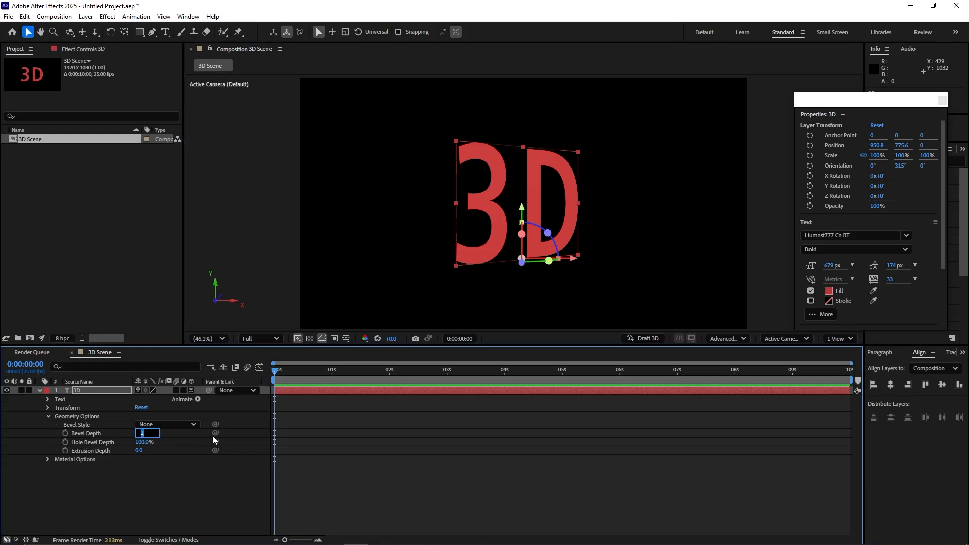
type("5")
key("Return")
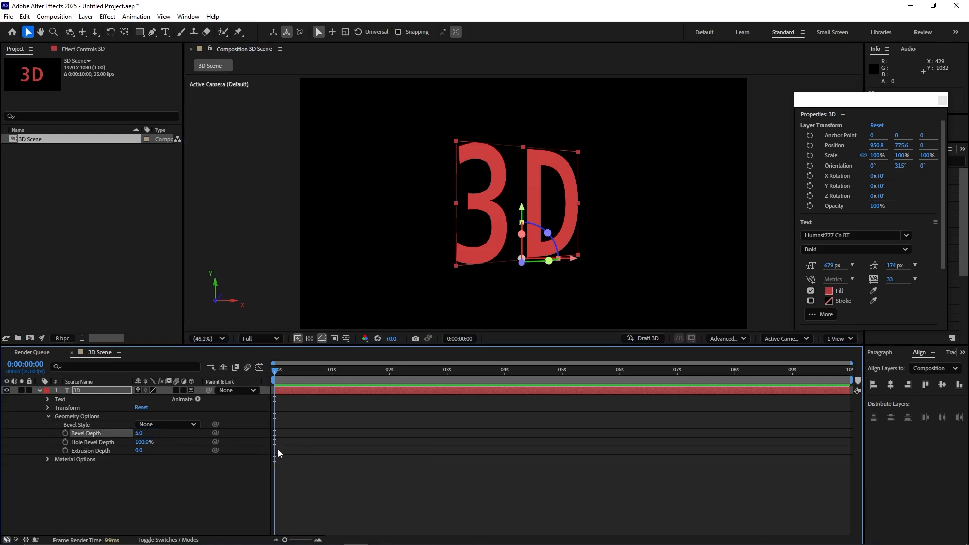
Step: Apply the Concave bevel style to the "3D" text and inspect the edges up close
scroll(555, 202, "up", 4)
scroll(555, 202, "down", 2)
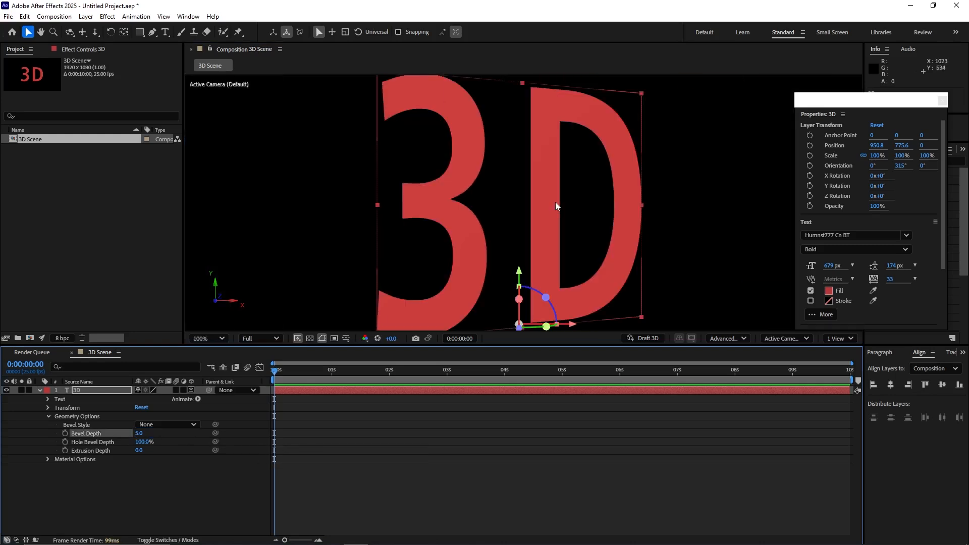
left_click(176, 425)
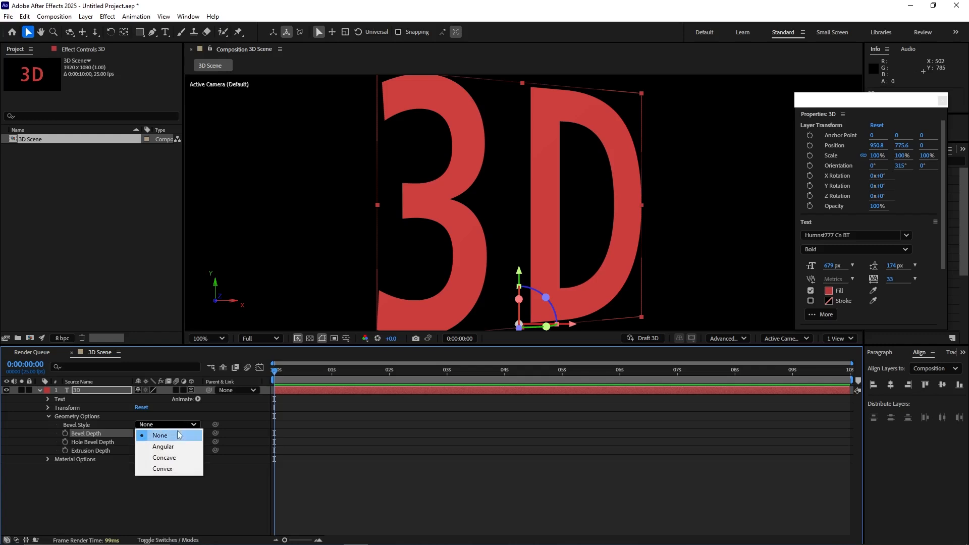
left_click(170, 458)
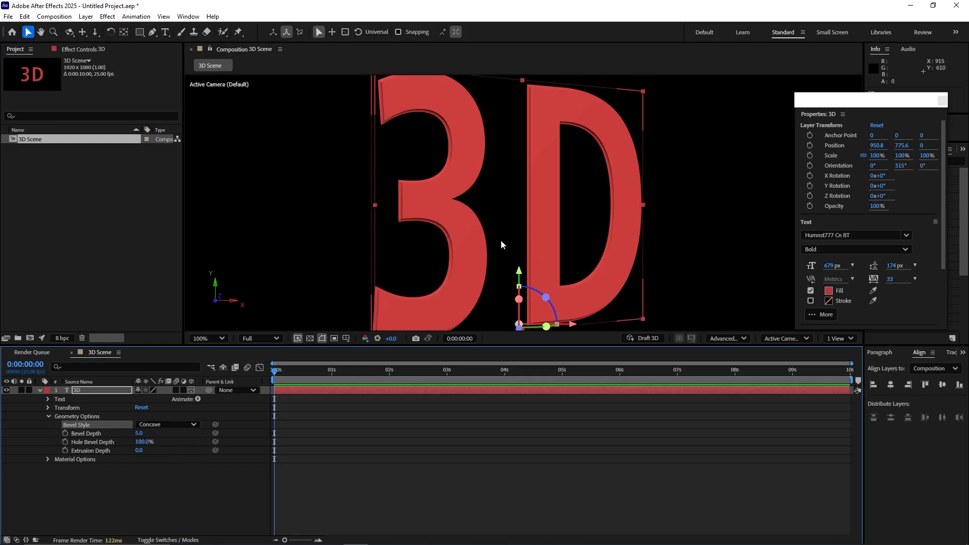
scroll(501, 240, "down", 3)
scroll(501, 240, "up", 1)
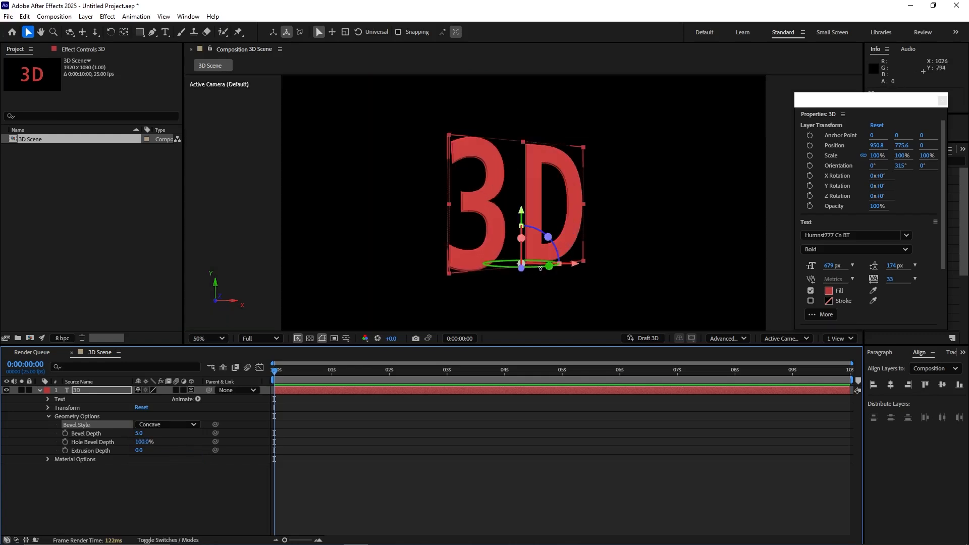
Step: Set the "3D" text's extrusion depth to 30 and turn the text to a Y orientation of about 322°
mouse_move(549, 266)
left_mouse_down()
mouse_move(578, 271)
mouse_move(545, 269)
left_mouse_up()
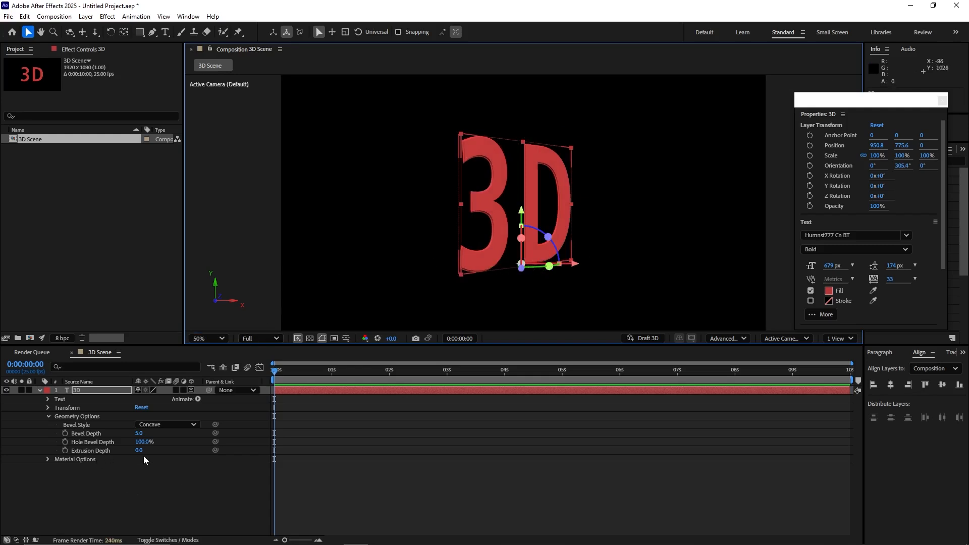
left_click_drag(137, 452, 164, 454)
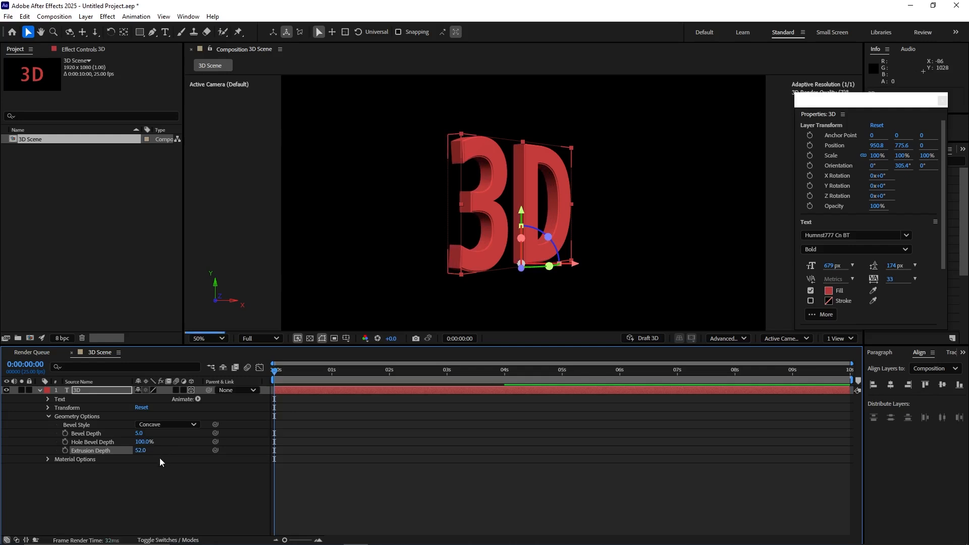
left_click(142, 451)
type("30")
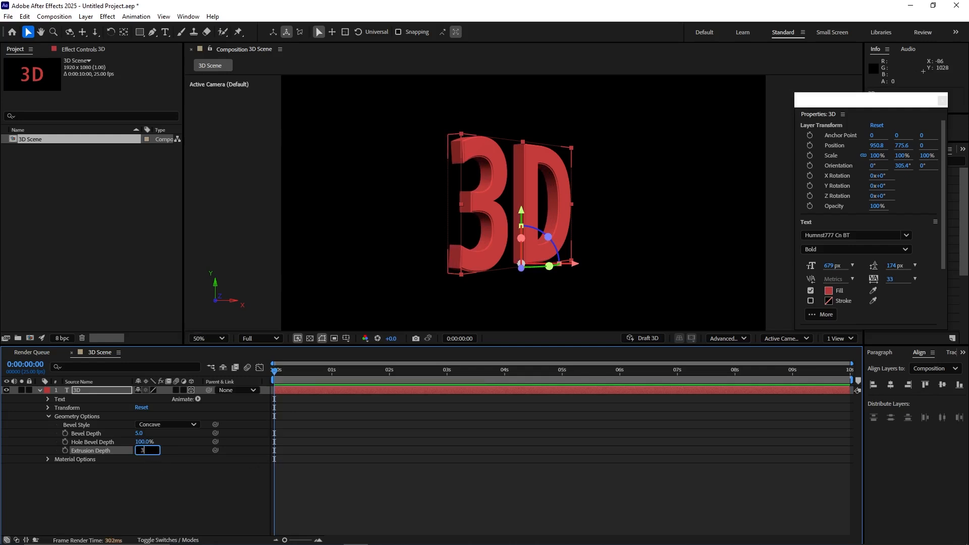
key("Return")
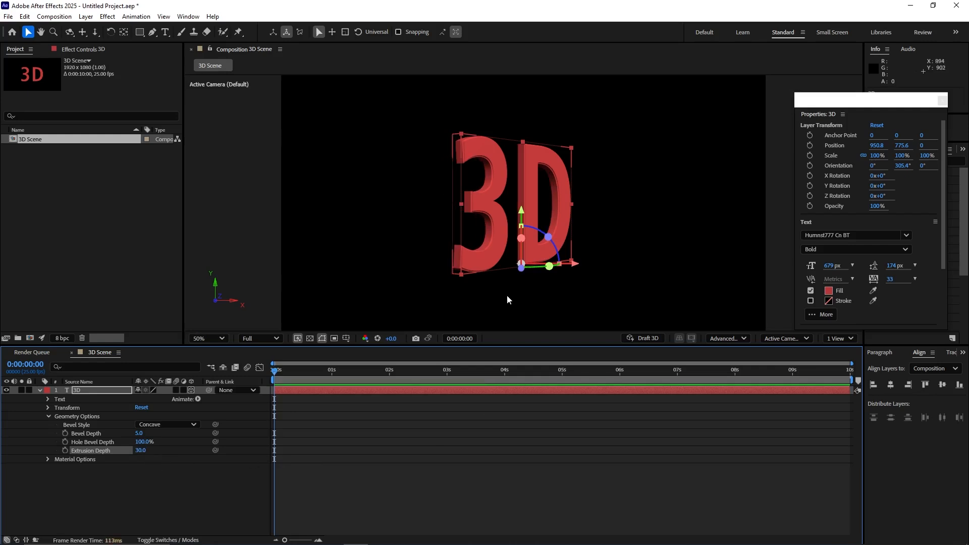
mouse_move(549, 266)
left_mouse_down()
mouse_move(526, 273)
mouse_move(567, 273)
mouse_move(533, 274)
left_mouse_up()
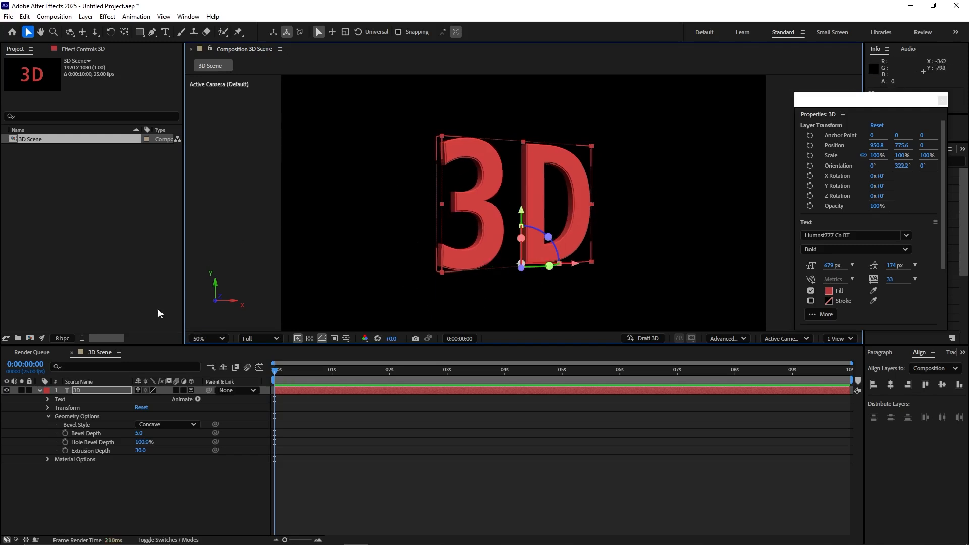
Step: Set the specular intensity to 75% in the "3D" layer's material options
left_click(48, 416)
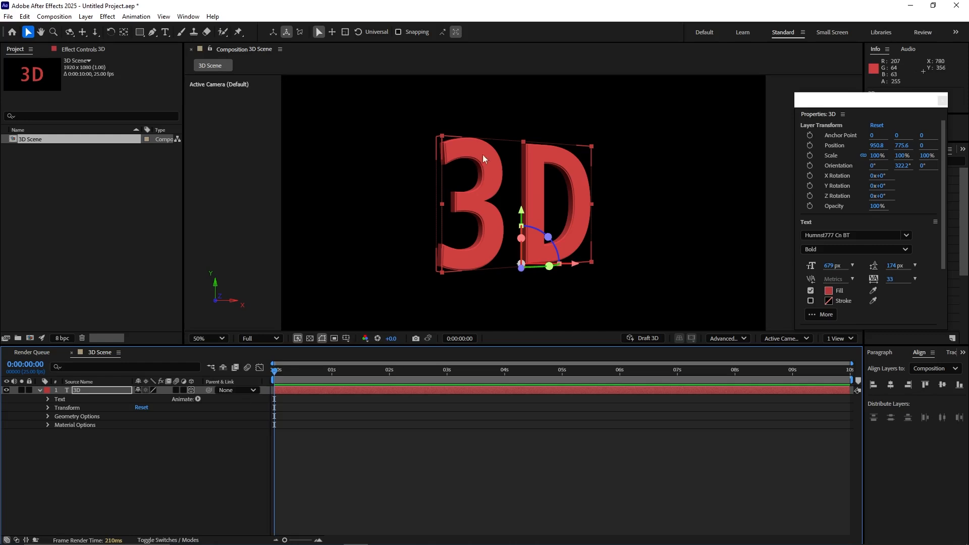
left_click(45, 425)
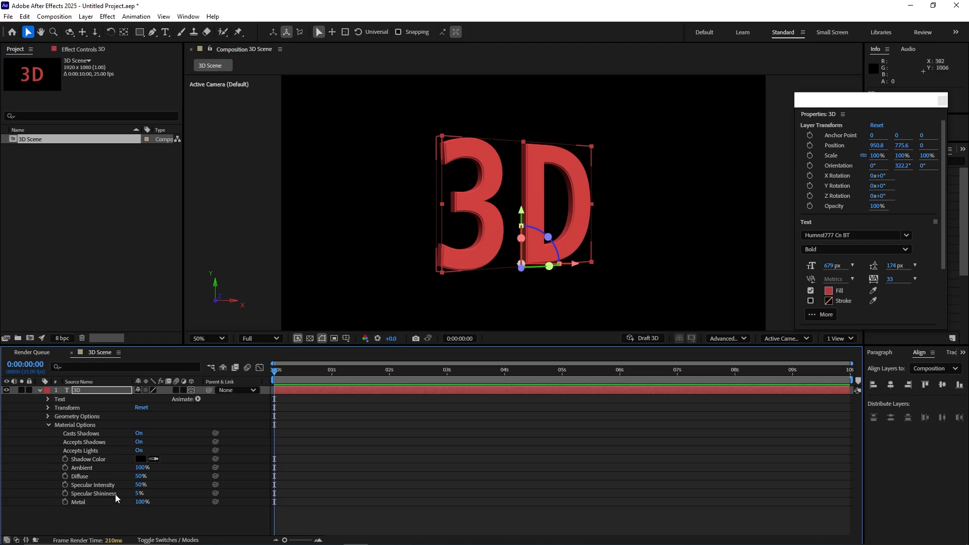
left_click(141, 485)
type("75")
key("Return")
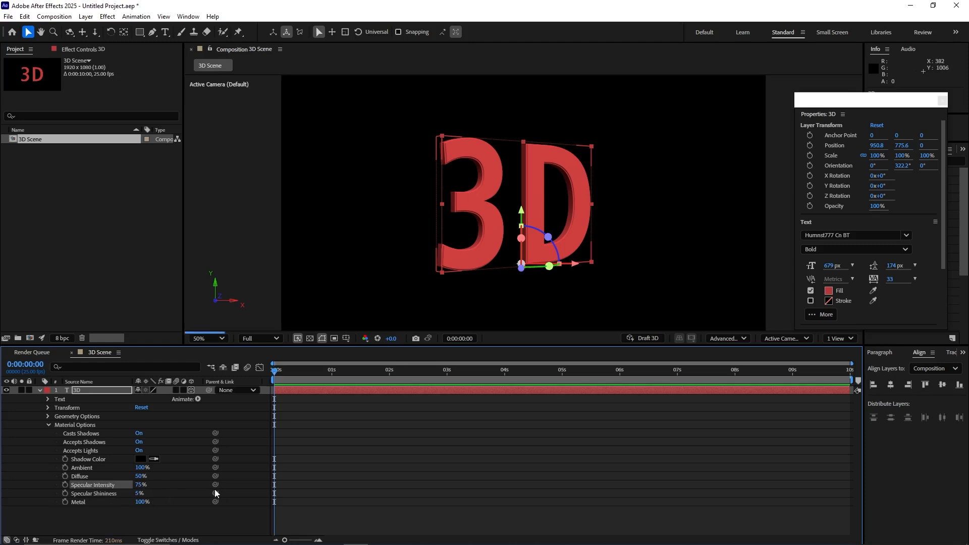
Step: Set the "3D" layer's specular shininess to 50%, inspect the text's highlights, and collapse its material options
left_click(140, 493)
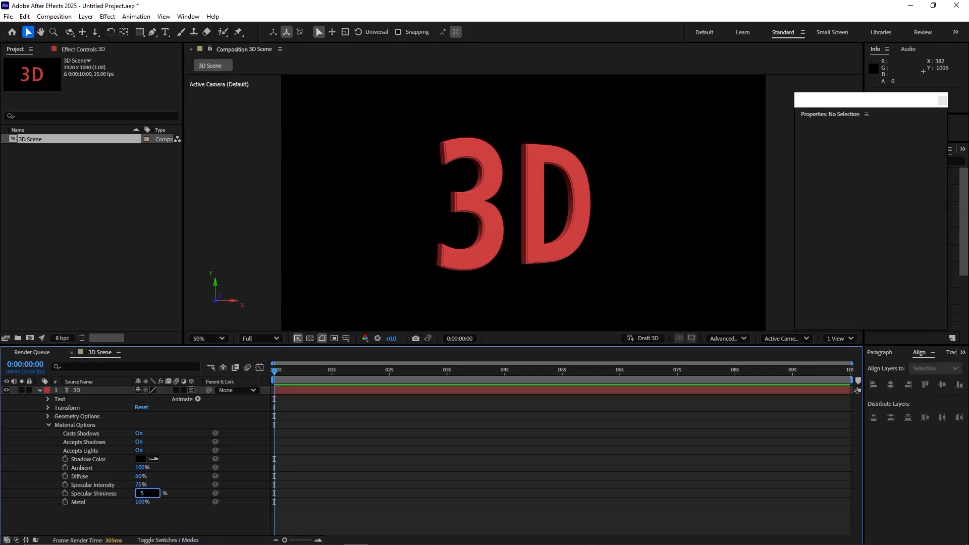
type("0")
key("Return")
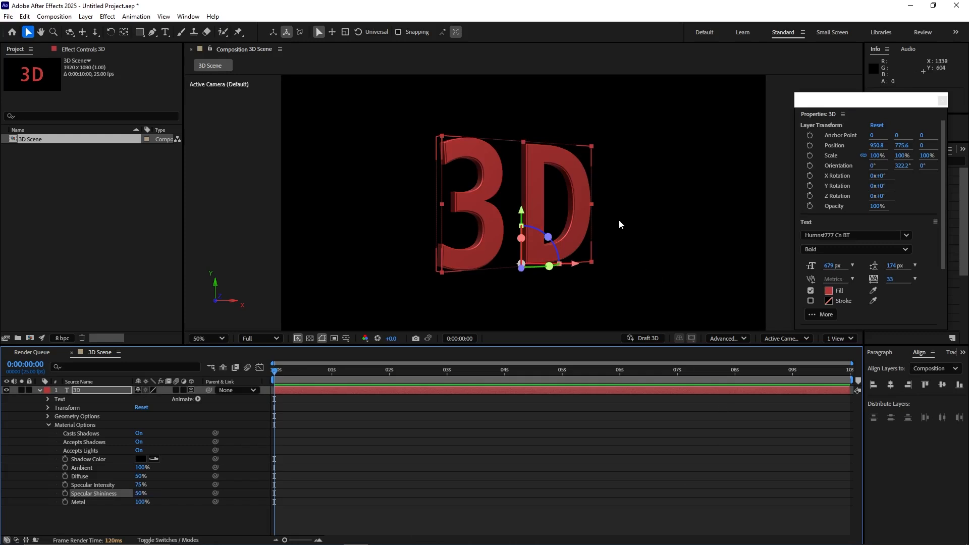
scroll(587, 250, "up", 3)
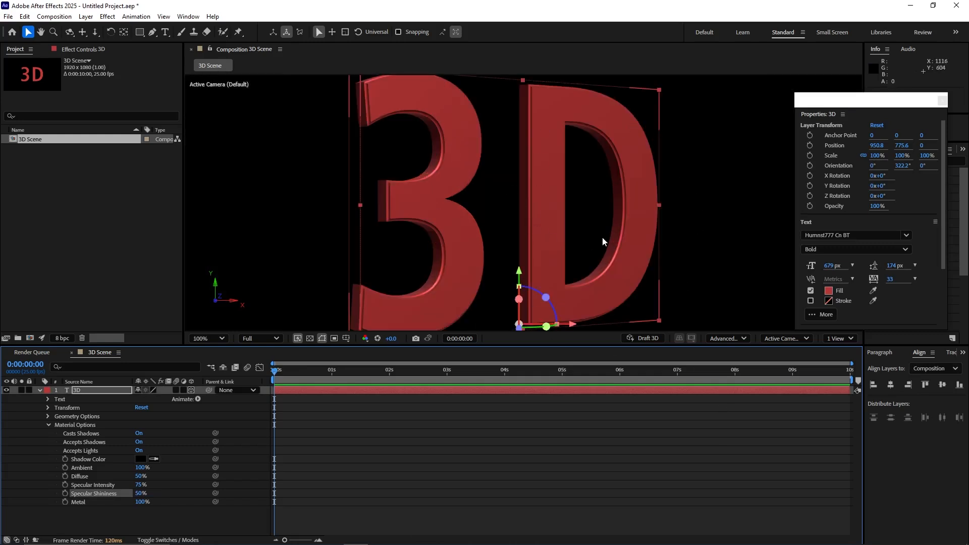
key("comma")
key("period")
key("comma")
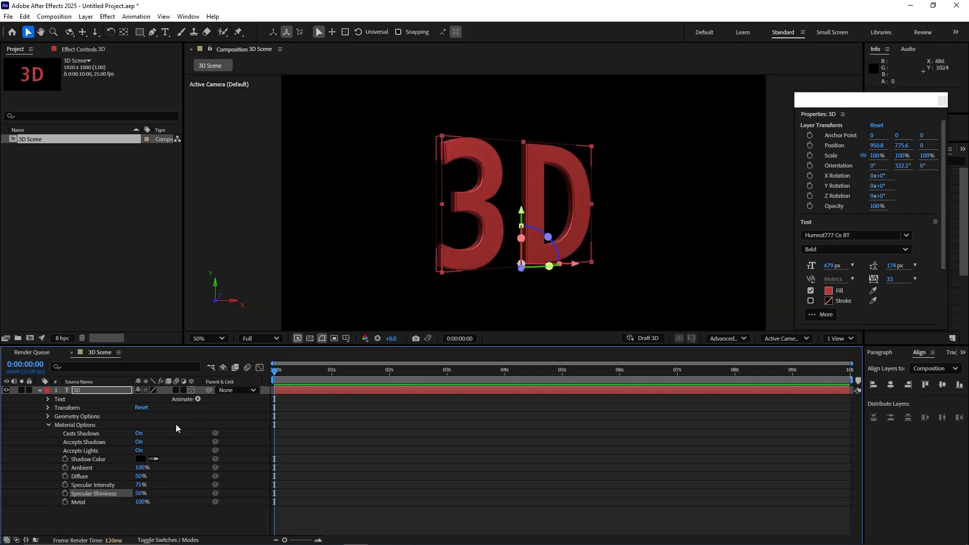
left_click(49, 425)
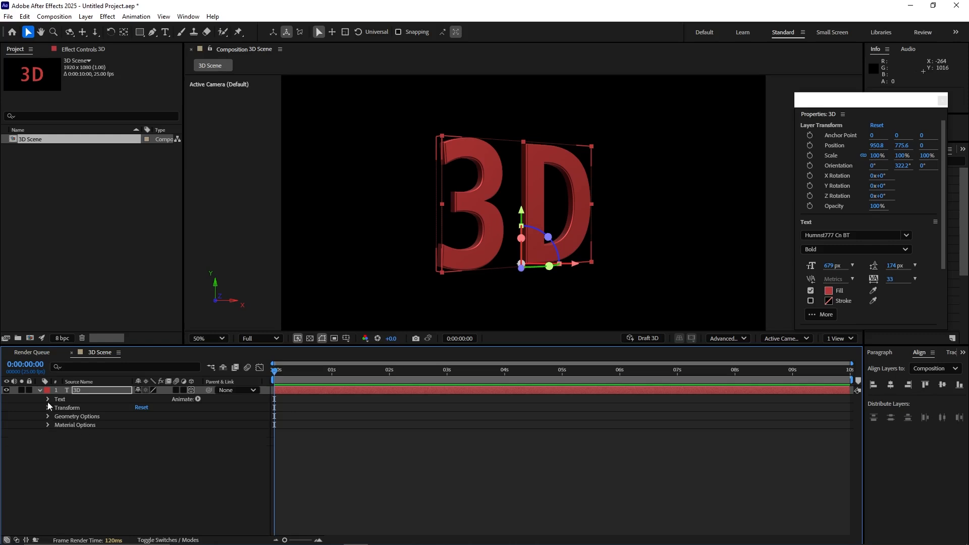
Step: Reset the "3D" text's Y orientation to 0° and collapse the layer's properties
left_click(48, 399)
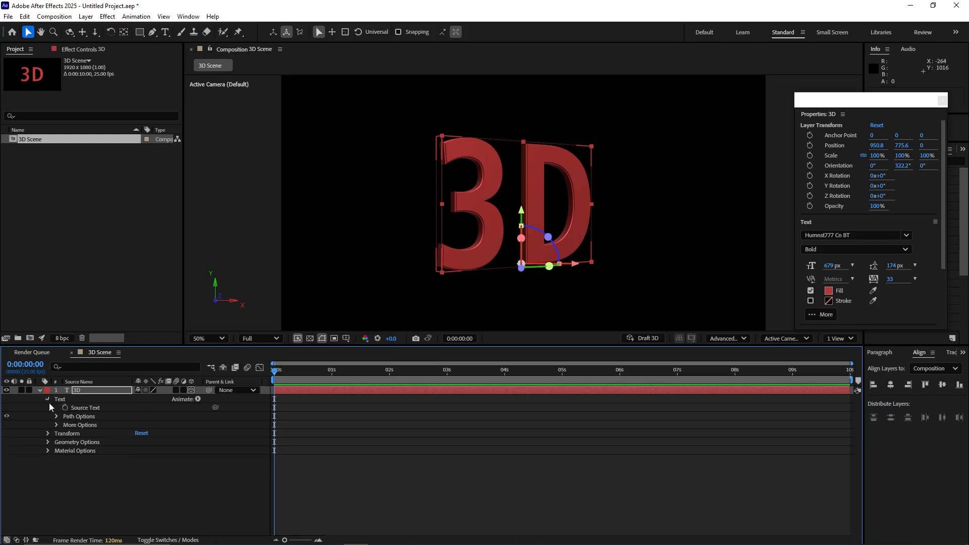
left_click(48, 399)
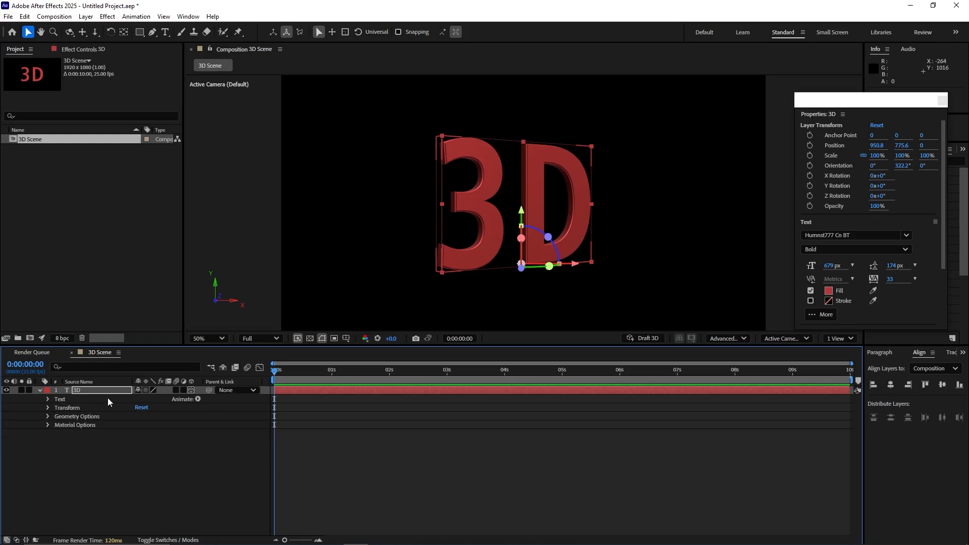
key("r")
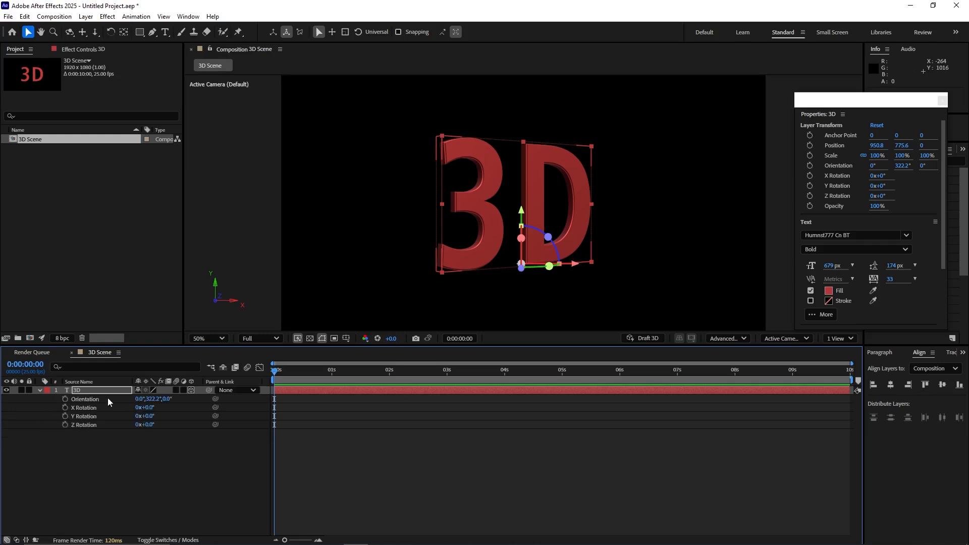
left_click(151, 400)
type("0")
key("Return")
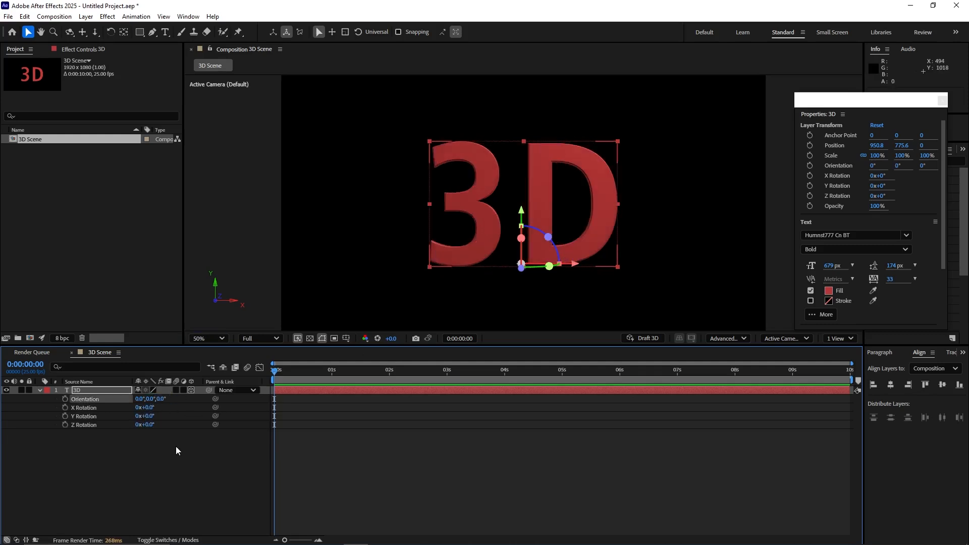
left_click(150, 459)
left_click(56, 391)
left_click(40, 390)
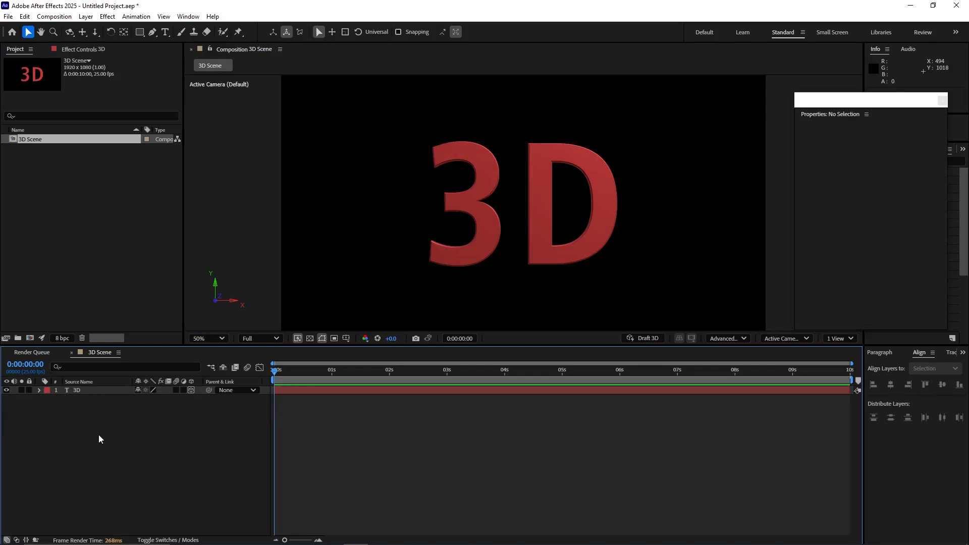
Step: Create a 1920 × 1080 px gray solid layer named BG in the 3D Scene composition
right_click(95, 432)
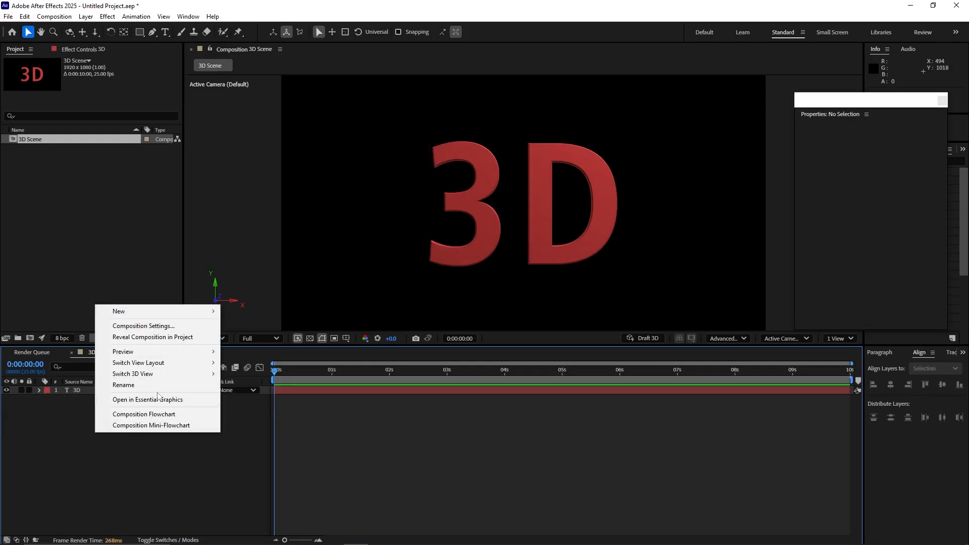
left_click(123, 464)
right_click(100, 440)
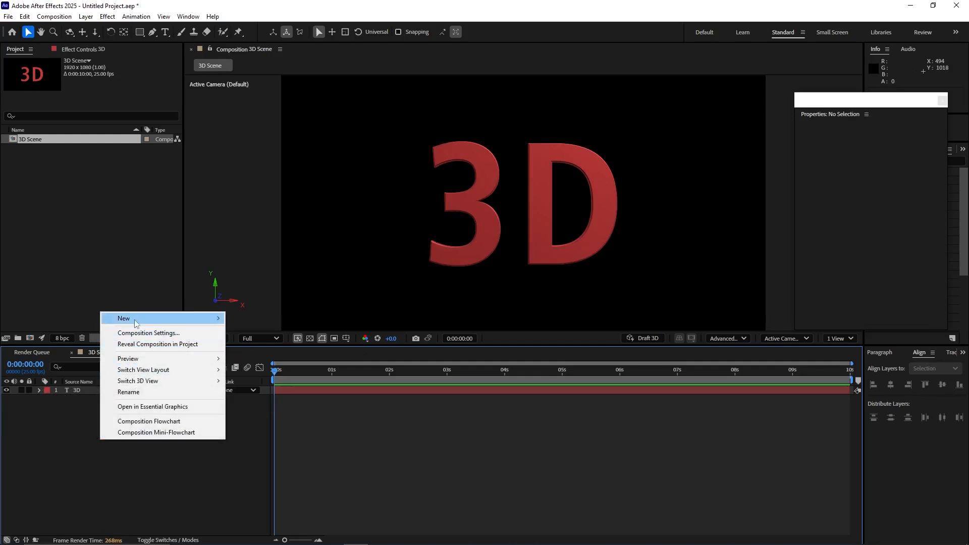
mouse_move(145, 318)
left_click(249, 344)
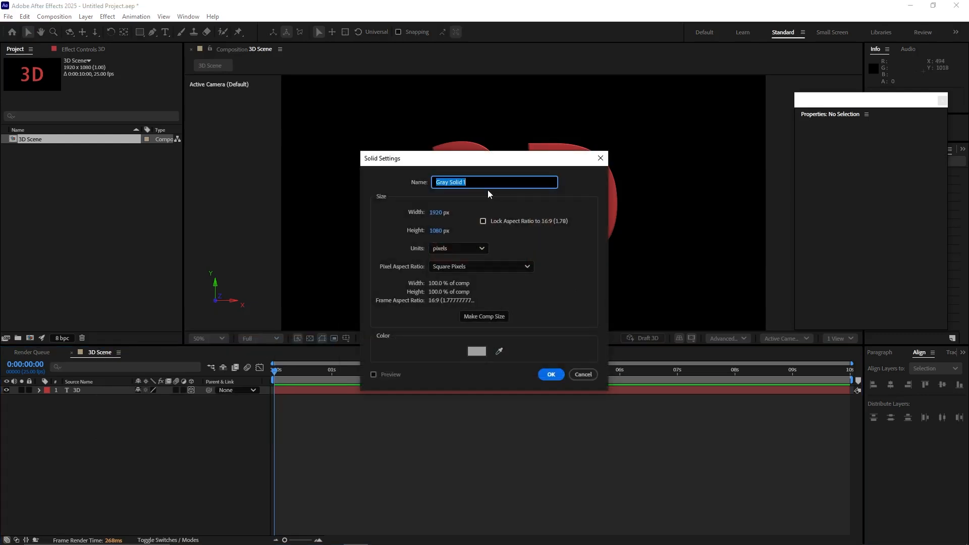
type("BG")
key("Return")
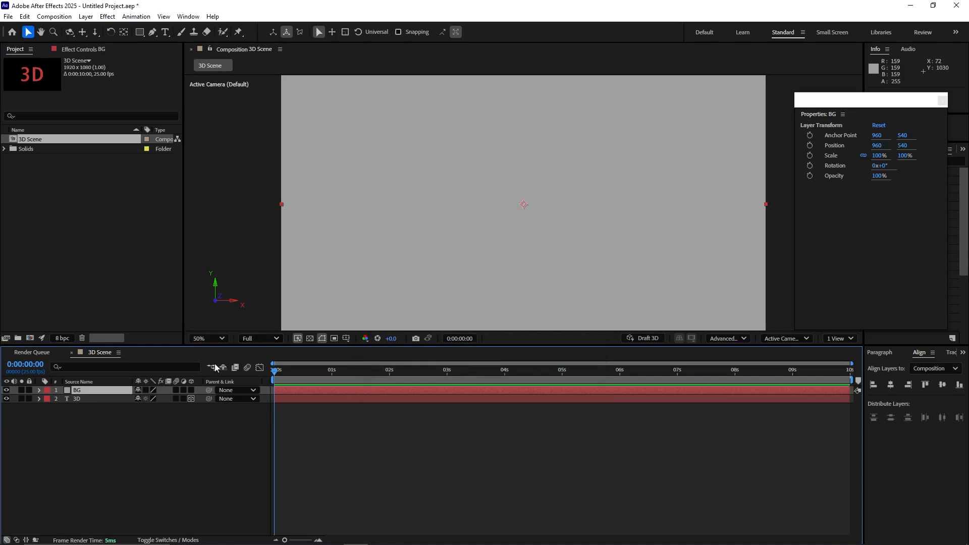
Step: Place the BG solid behind the "3D" text layer and make it a 3D layer
left_click_drag(129, 391, 124, 404)
left_click(191, 399)
left_click(39, 399)
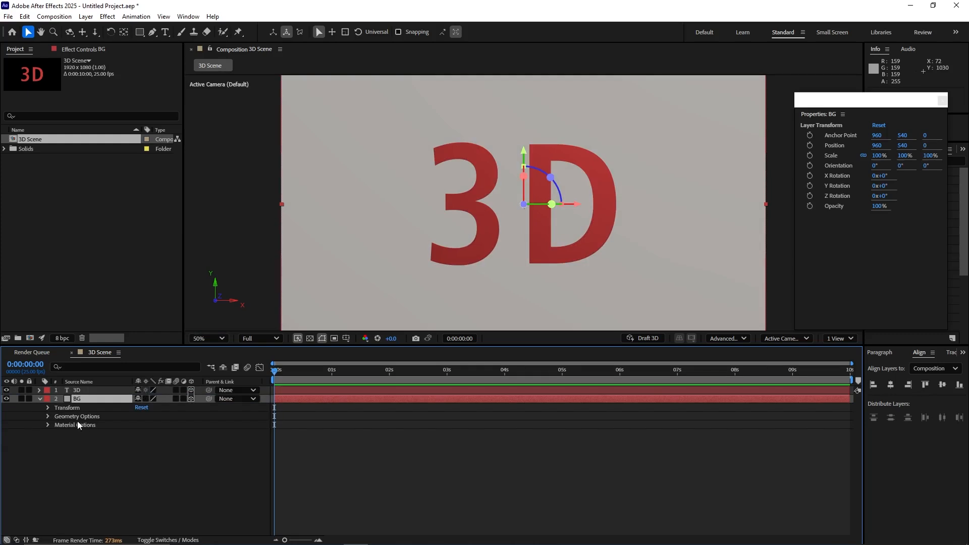
Step: Bend the BG layer by trying a curvature of 100% and settling on 78%
left_click(48, 417)
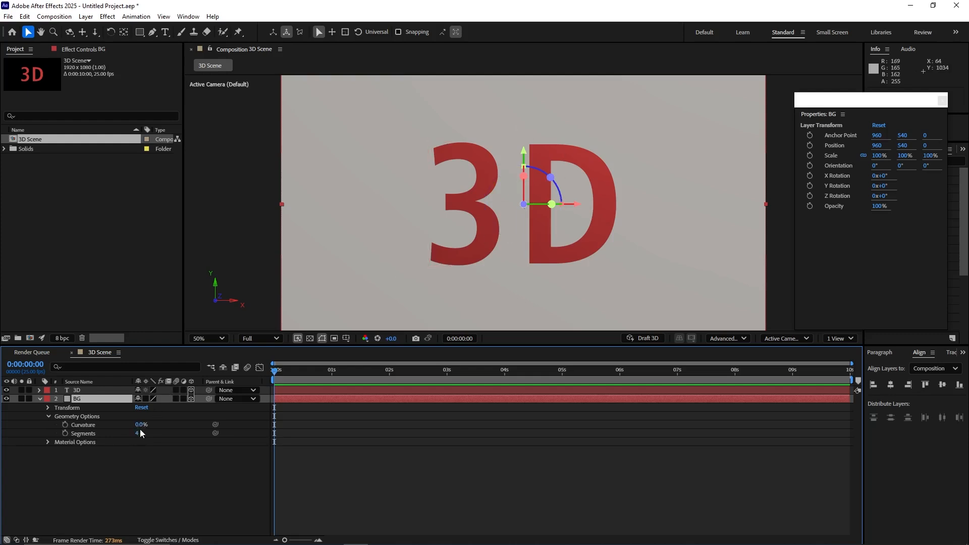
left_click_drag(140, 425, 196, 424)
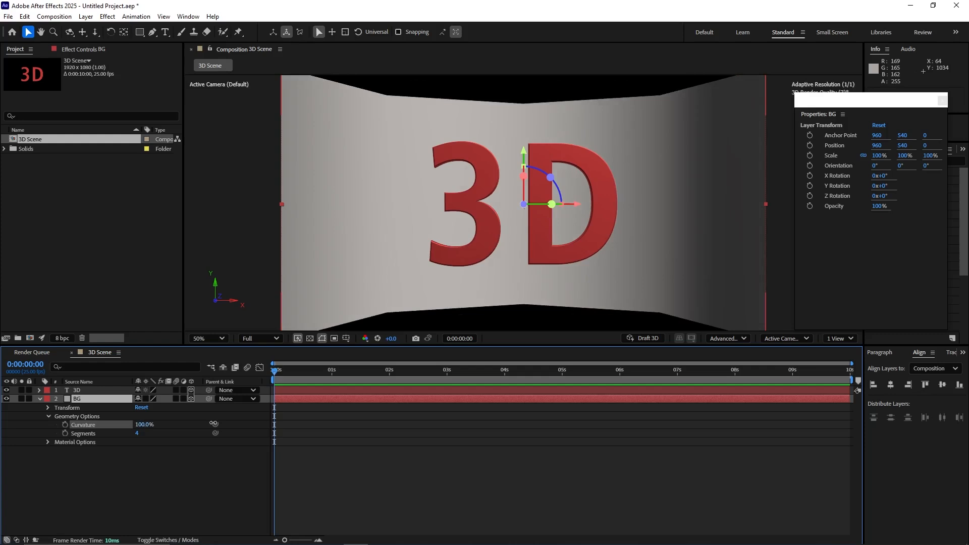
left_click_drag(214, 423, 166, 428)
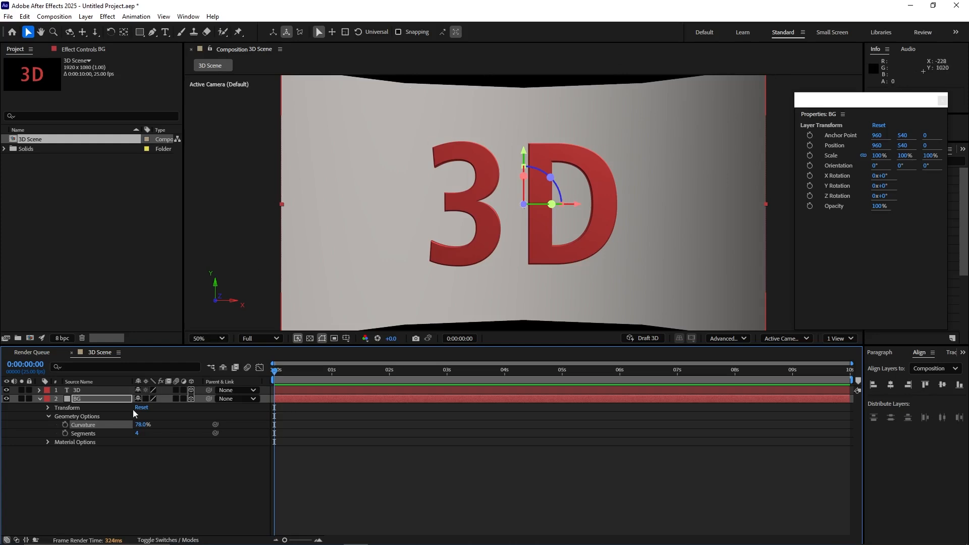
Step: Smooth the curved BG layer with 16 segments and set its curvature to 96%
left_click(138, 434)
type("16")
key("Return")
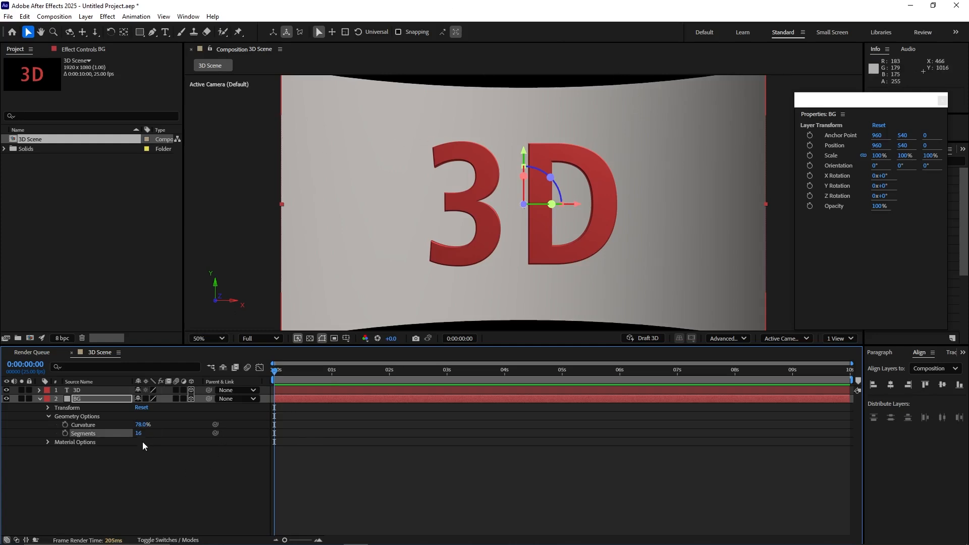
left_click_drag(139, 427, 150, 424)
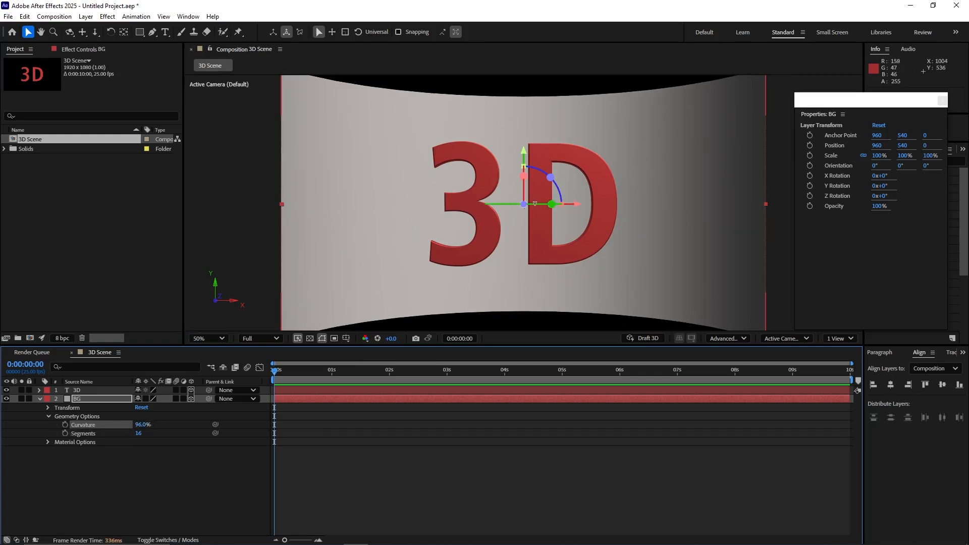
Step: Turn the curved BG layer in the viewer to a Y orientation of about 55°
left_click_drag(534, 203, 504, 209)
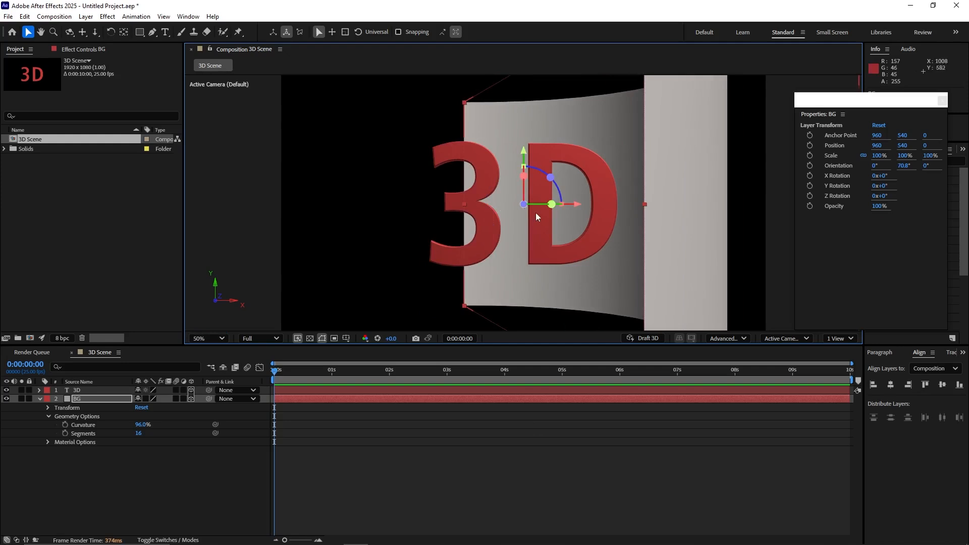
left_click_drag(539, 205, 546, 208)
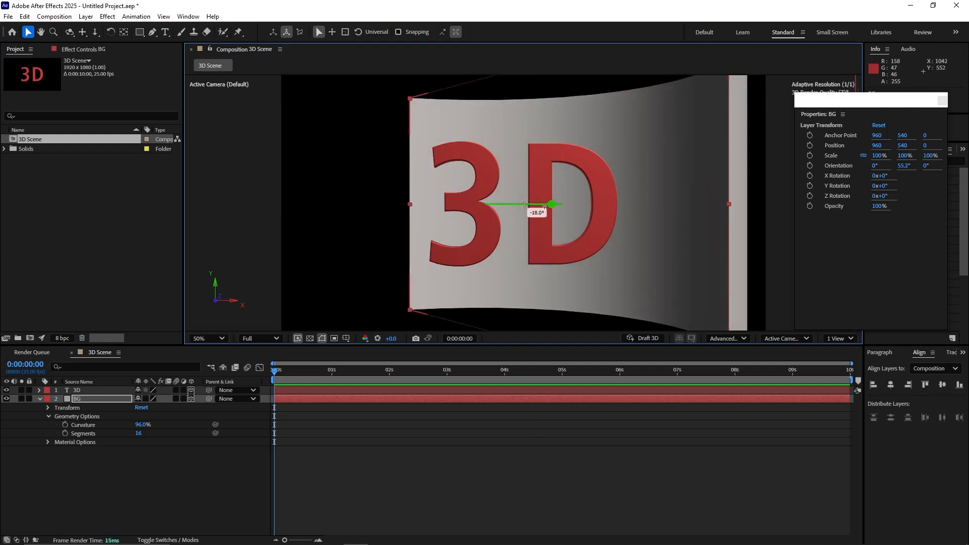
left_click_drag(545, 207, 548, 213)
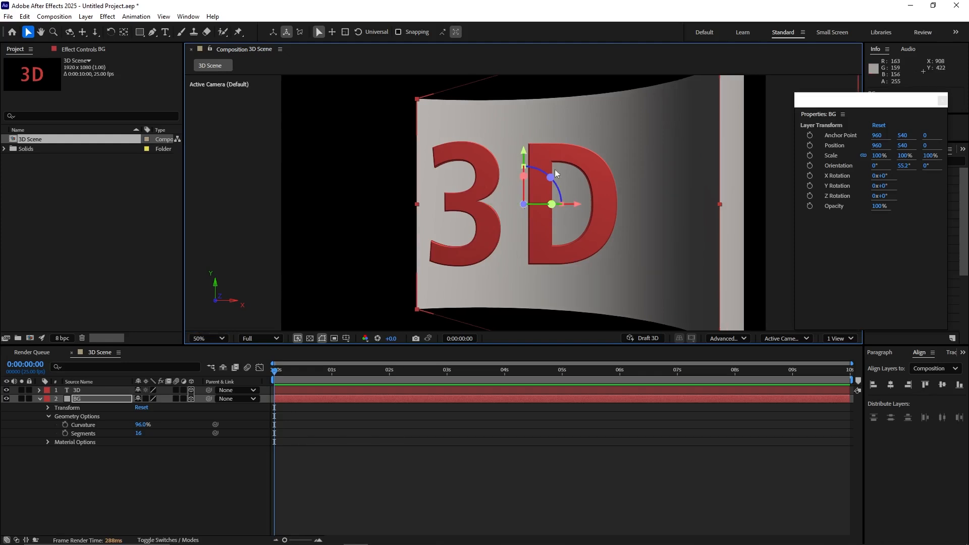
Step: Delete the BG layer from the composition
left_click(88, 402)
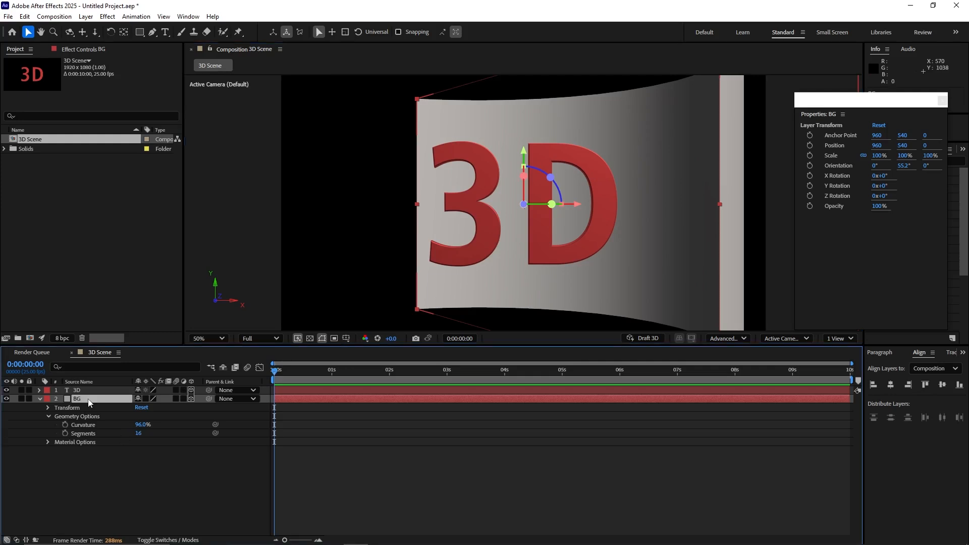
key("Delete")
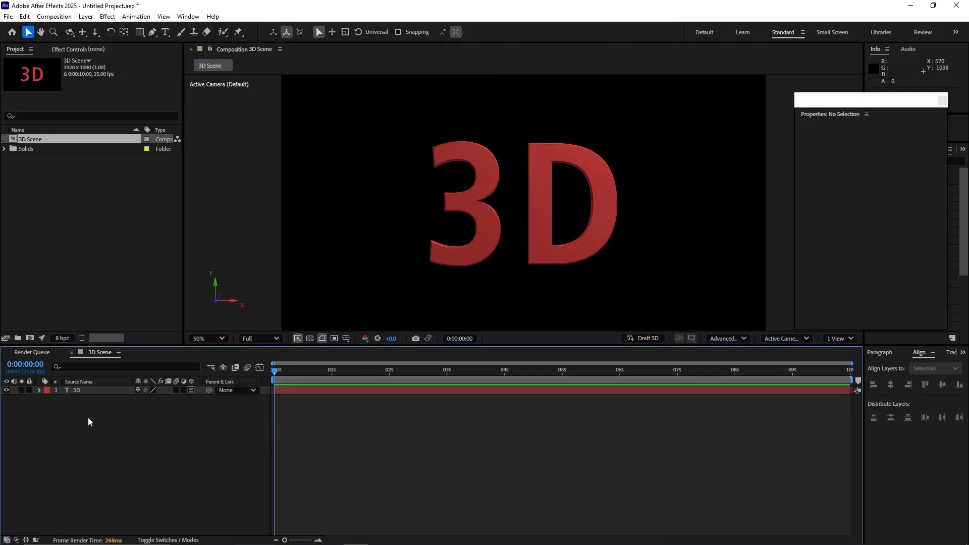
right_click(89, 423)
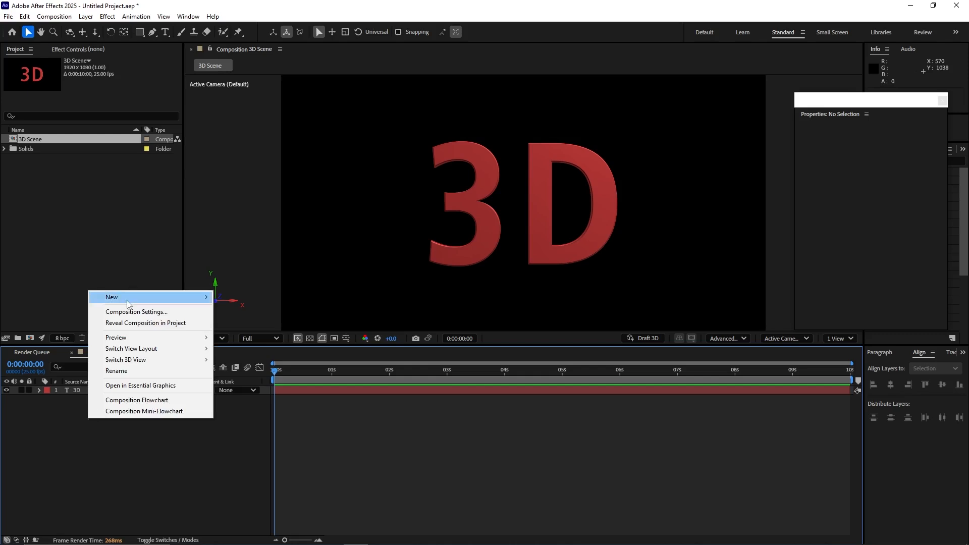
left_click(143, 479)
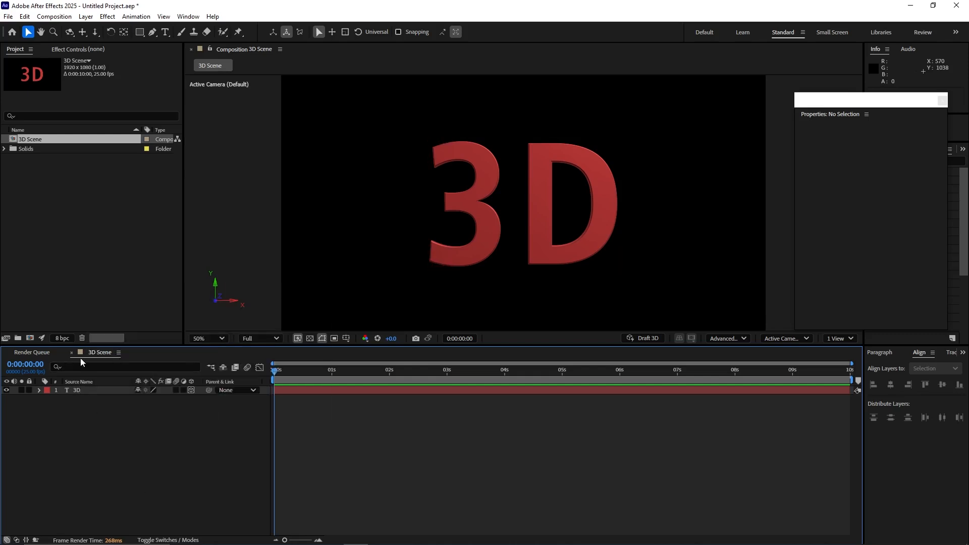
Step: Draw an orange rounded rectangle about 902 × 92 px directly beneath the "3D" text
key("ctrl+s")
left_click(140, 32)
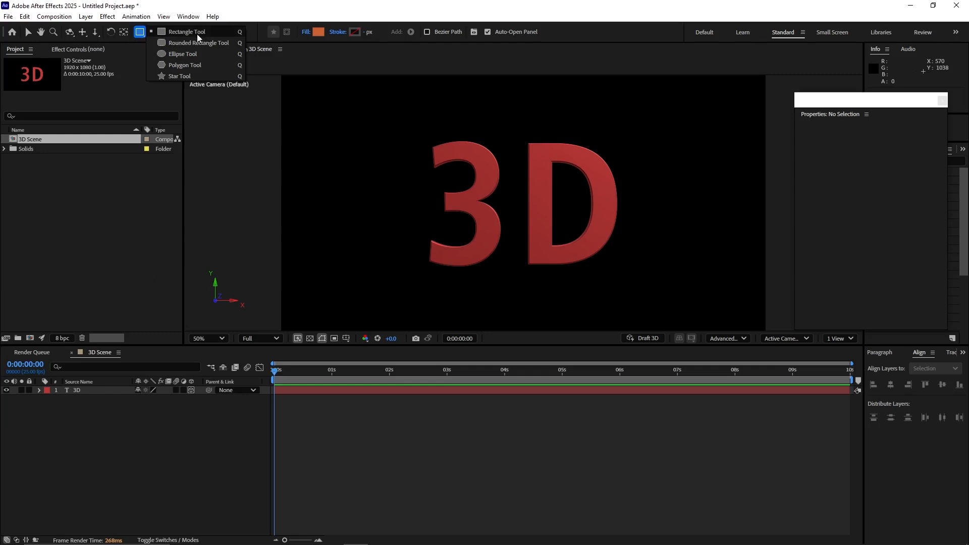
left_click(190, 44)
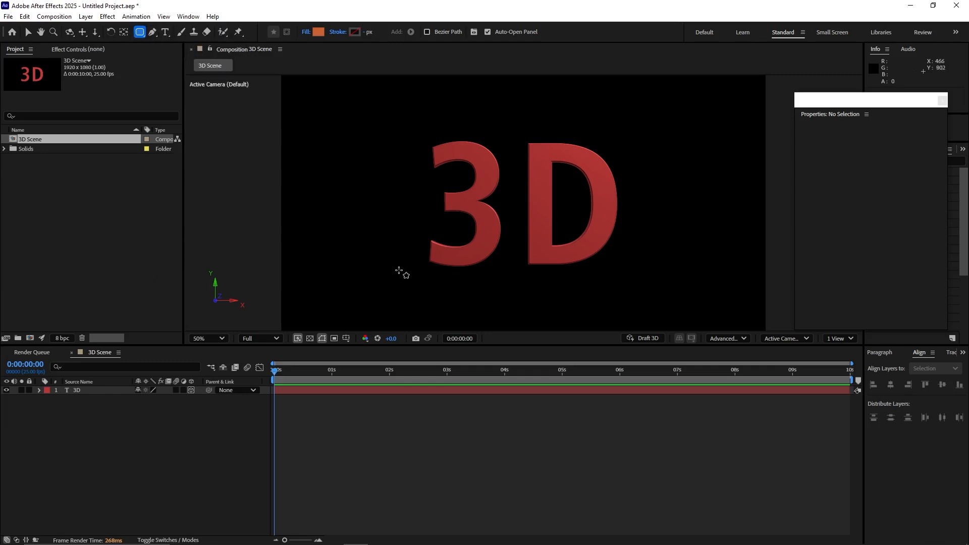
left_click_drag(388, 266, 618, 290)
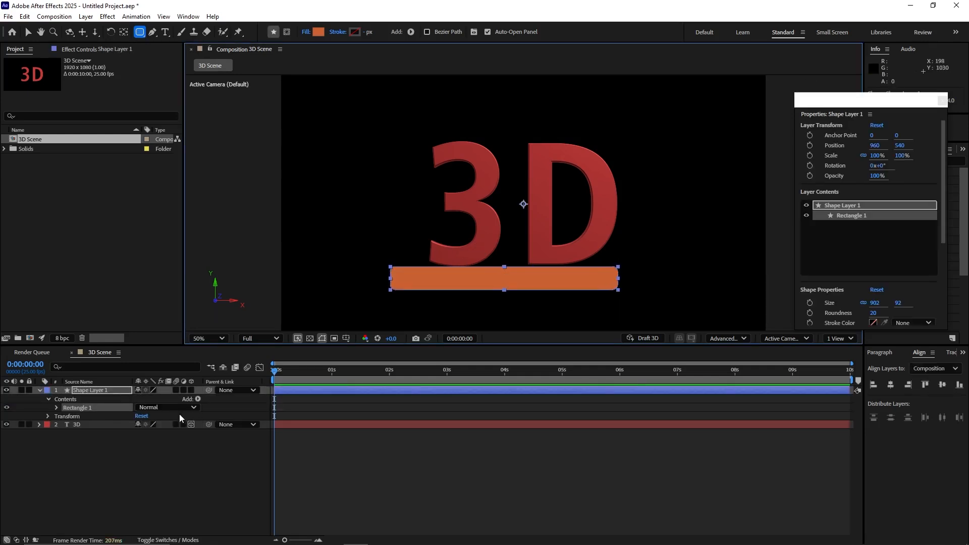
Step: Rename the rectangle's shape layer Base and make it a 3D layer
left_click(114, 392)
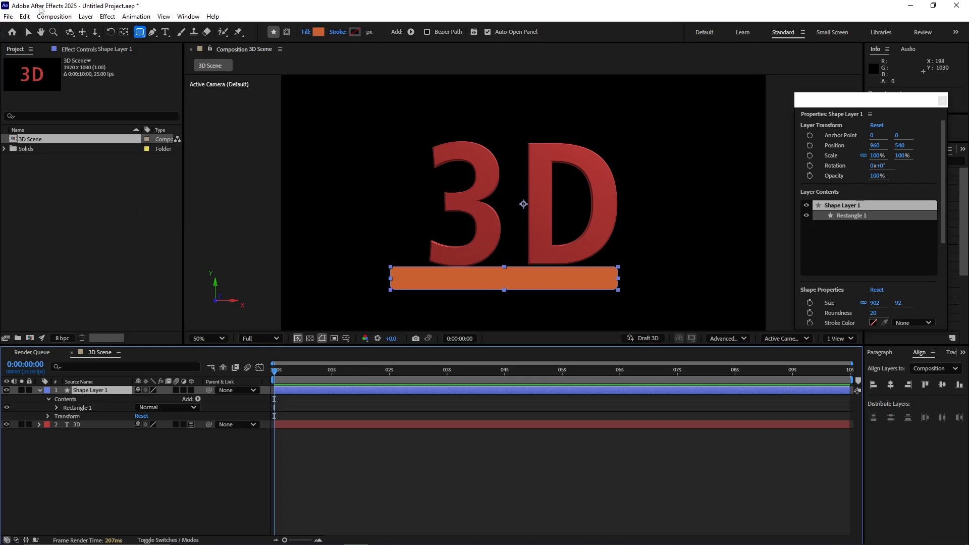
right_click(91, 393)
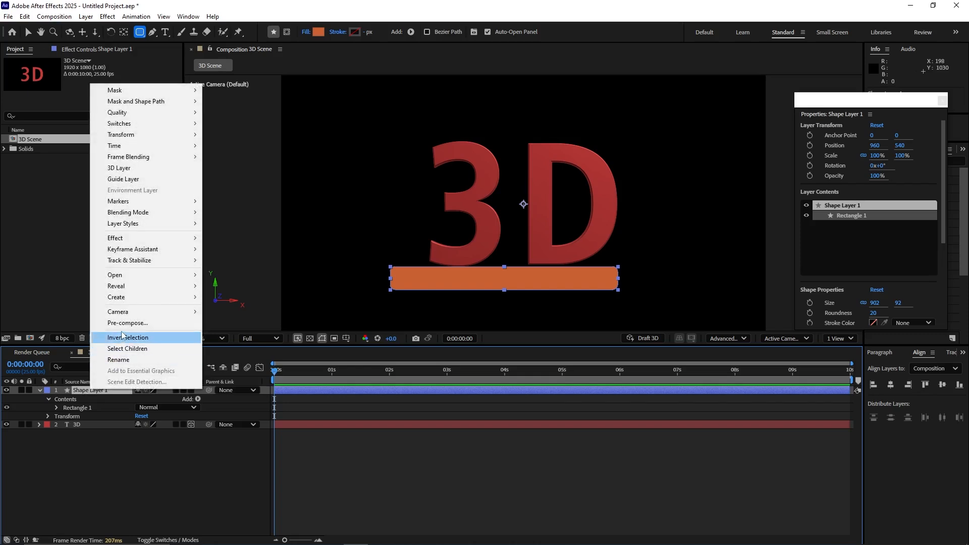
left_click(117, 361)
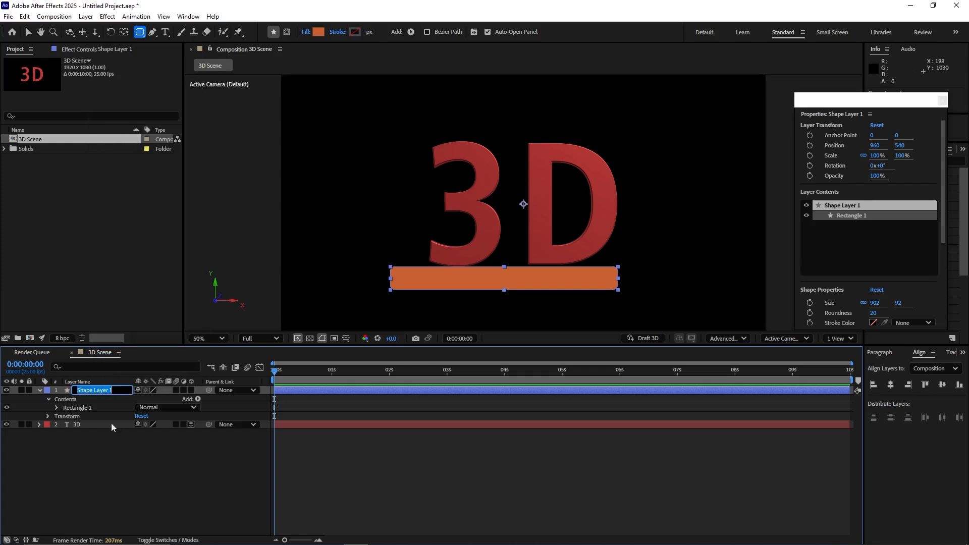
left_click(103, 430)
left_click(96, 390)
key("Return")
type("Base")
key("Return")
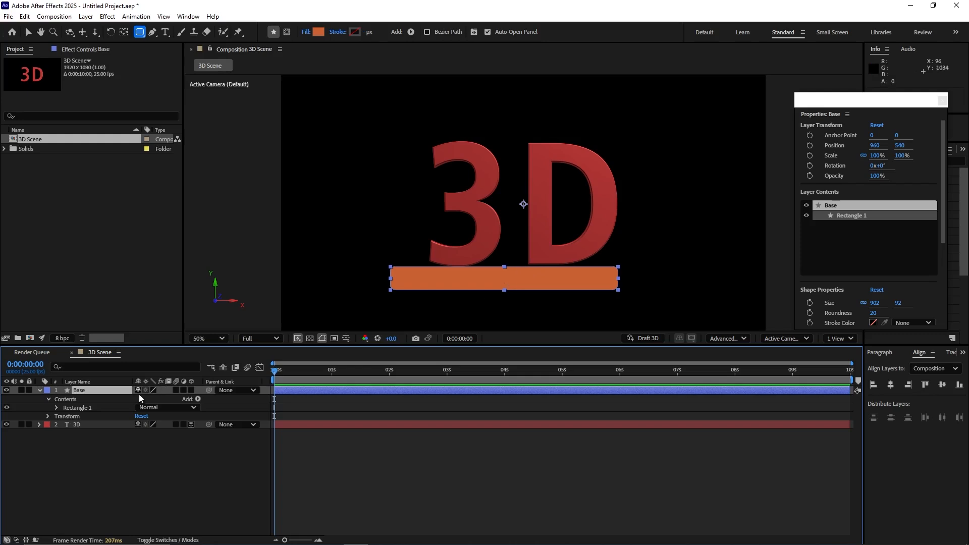
left_click(191, 390)
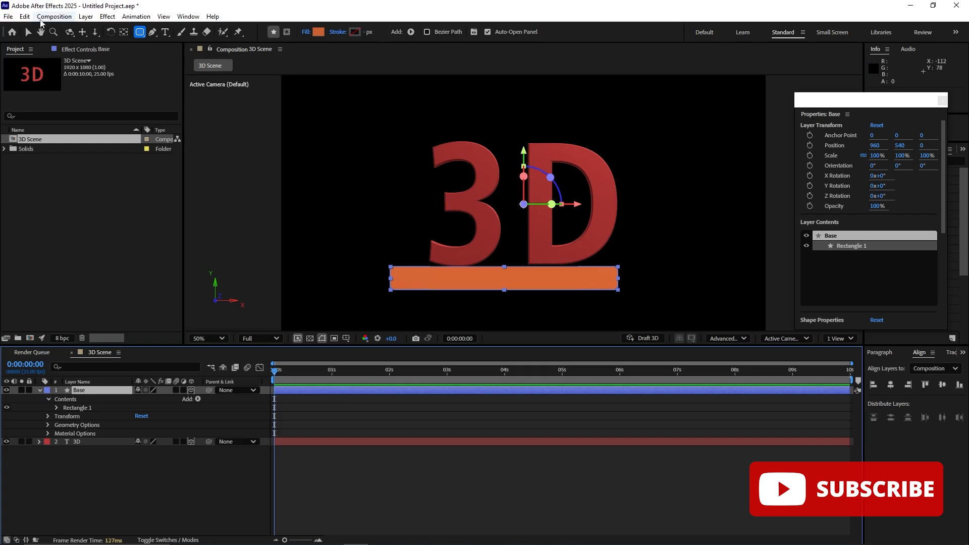
Step: Rotate the Base layer to about -19° on X, 40° on Y and 42° on Z
left_click(25, 32)
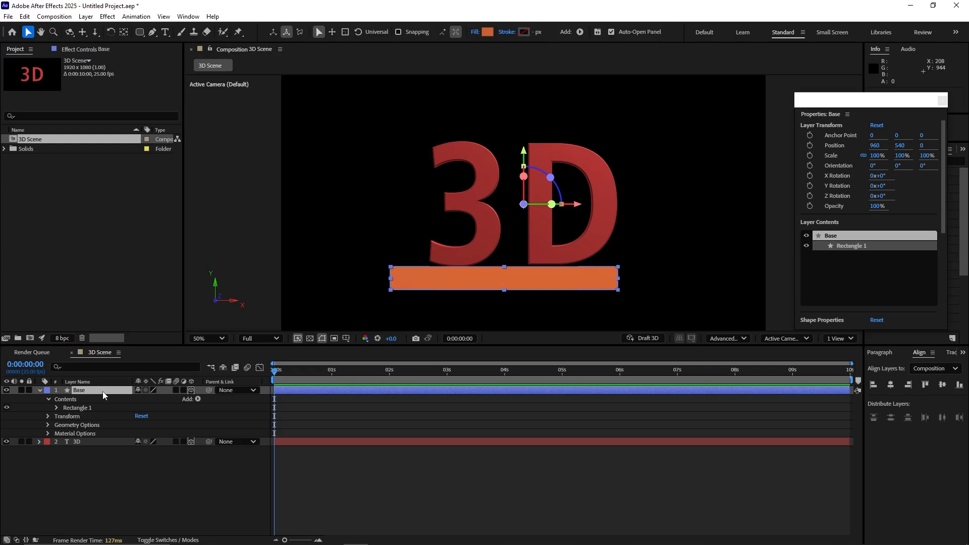
key("r")
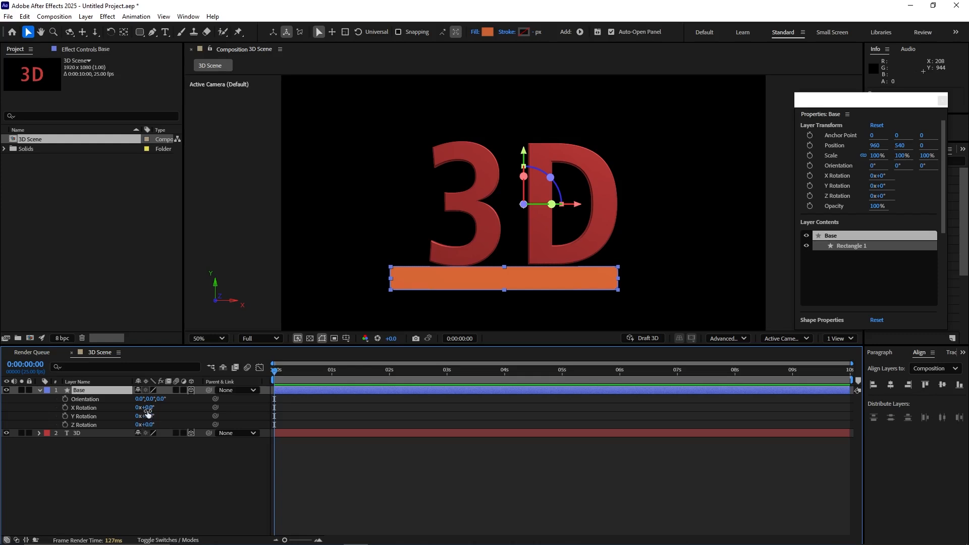
left_click_drag(147, 411, 121, 393)
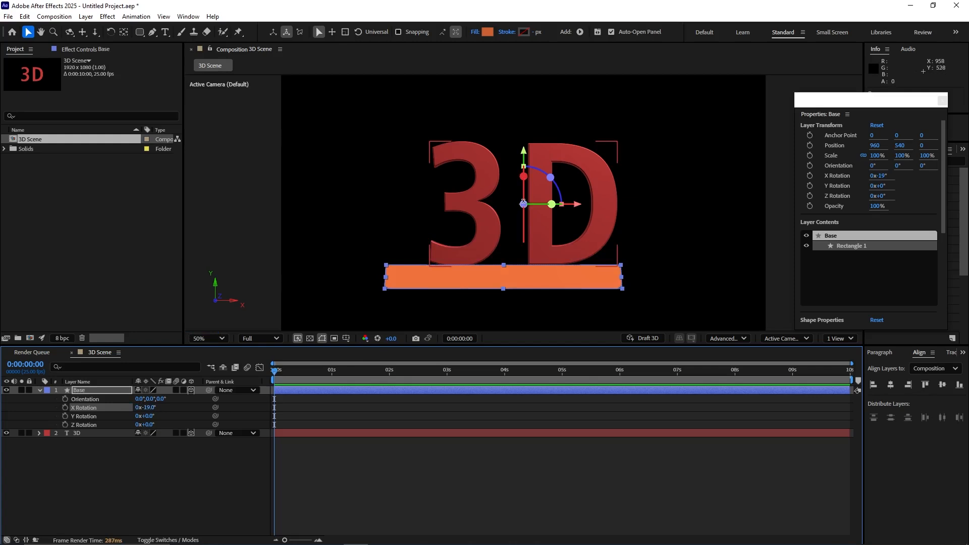
left_click(148, 421)
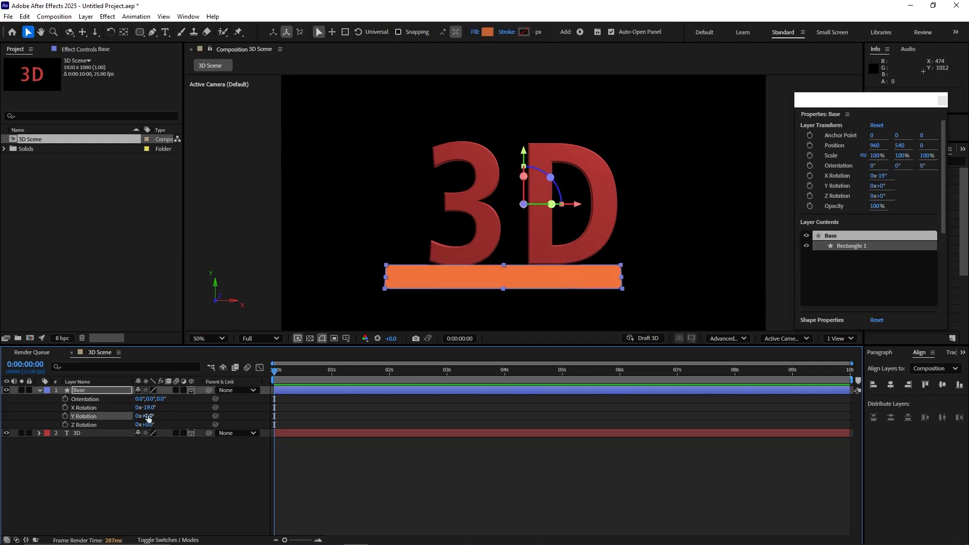
left_click_drag(145, 416, 170, 422)
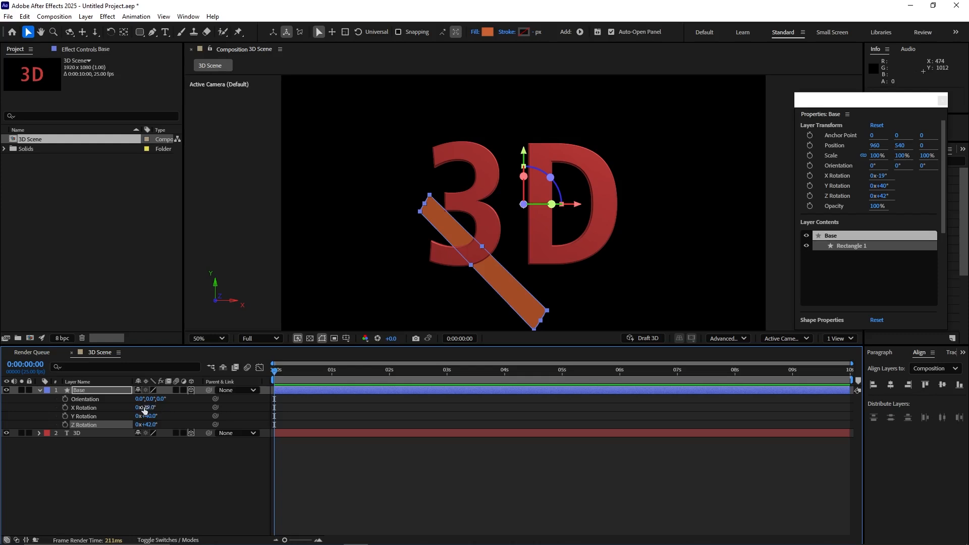
Step: Reset the Base layer's X, Y and Z Rotation to 0°
left_click(151, 408)
type("0")
key("Return")
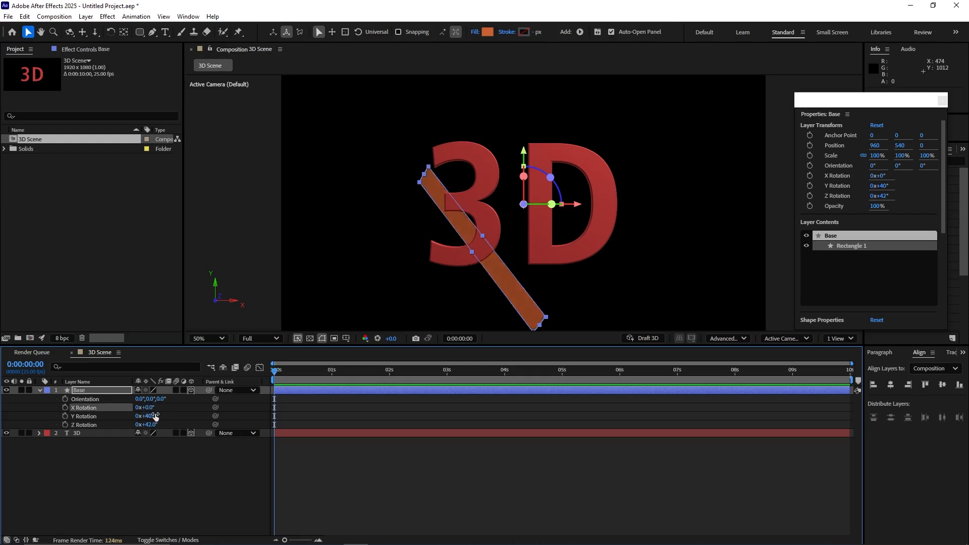
left_click(152, 425)
type("0")
key("Return")
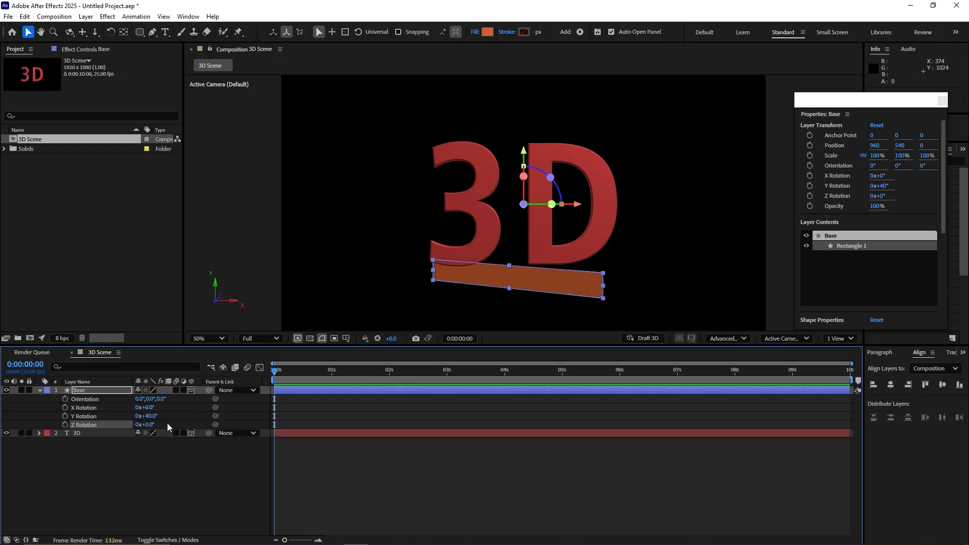
left_click(146, 417)
type("0")
key("Return")
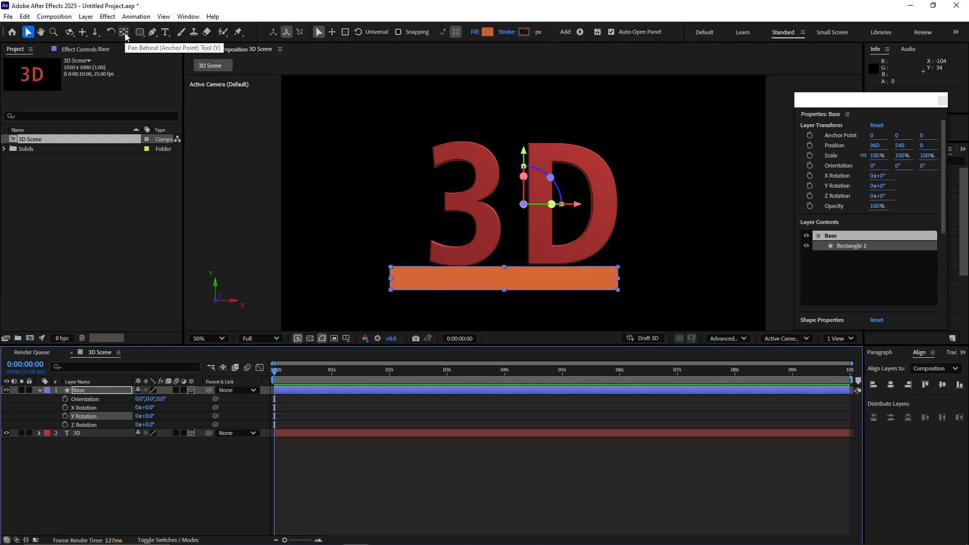
Step: Turn on Snapping and move the Base layer's anchor point to the centre of the rectangle with the Pan Behind tool
left_click(101, 391)
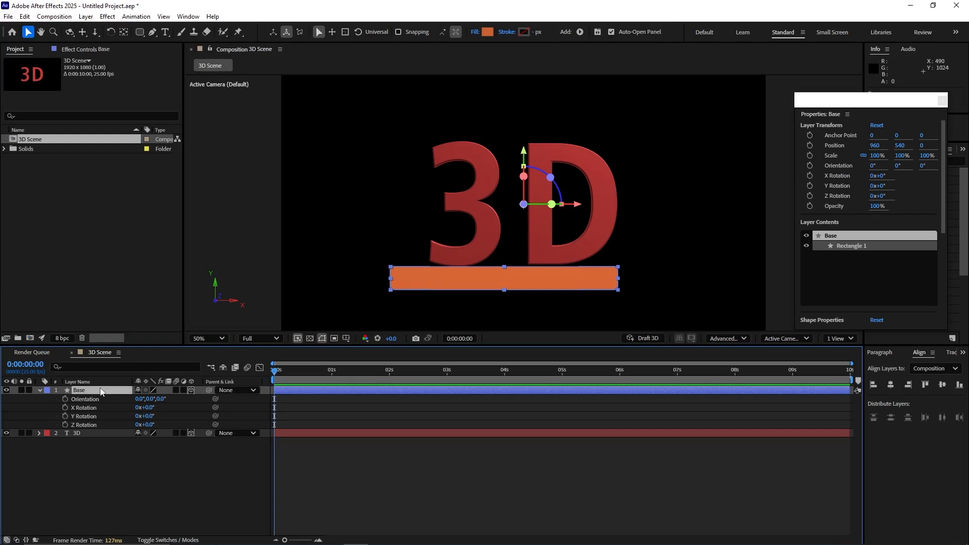
key("y")
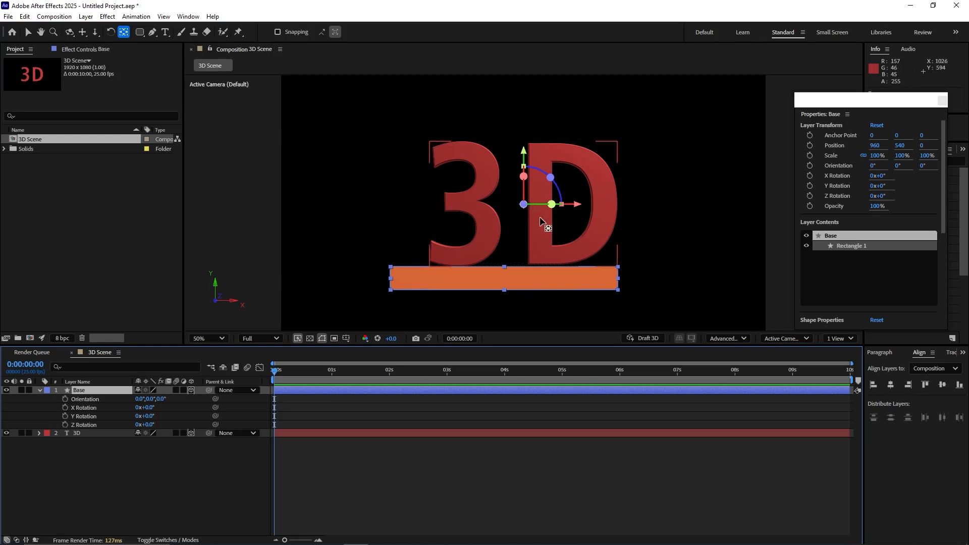
left_click(278, 32)
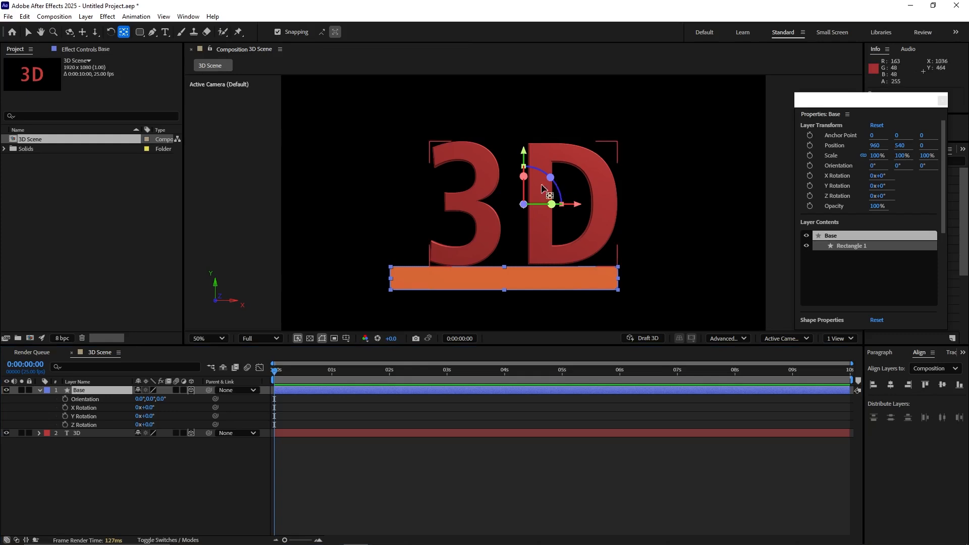
left_click_drag(525, 151, 522, 227)
left_click_drag(578, 279, 571, 281)
key("v")
Step: Set the Base layer's X Rotation to 90° so that it lies flat beneath the text
left_click_drag(357, 295, 435, 295, "alt")
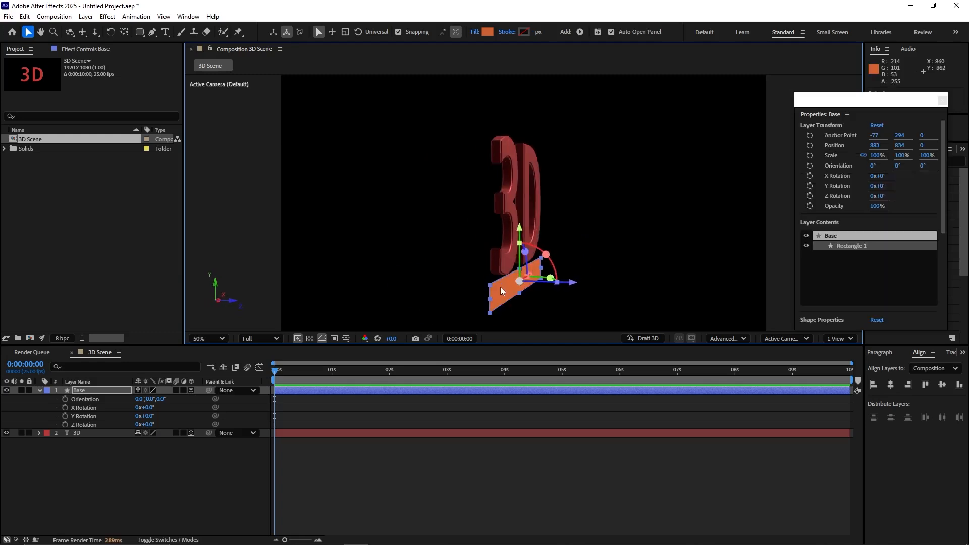
left_click(152, 407)
type("90")
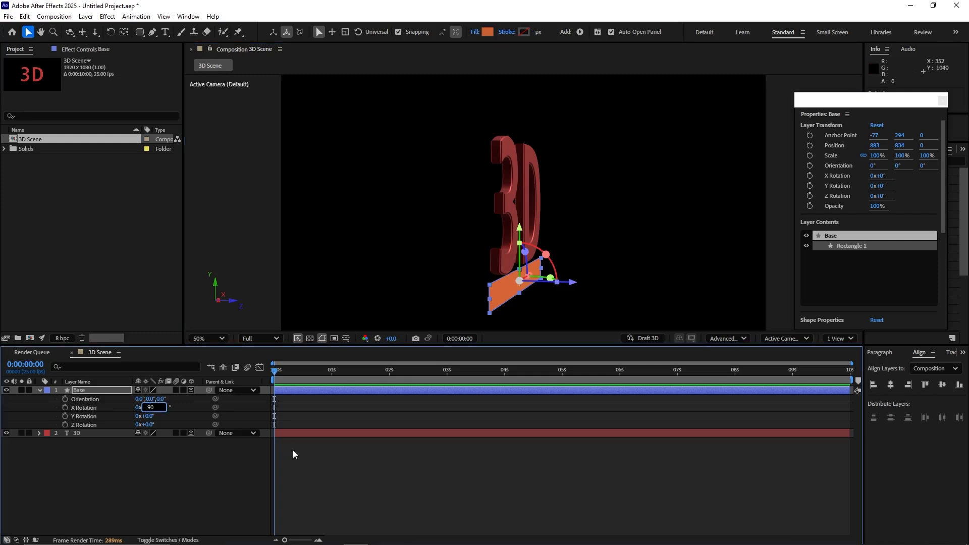
key("Return")
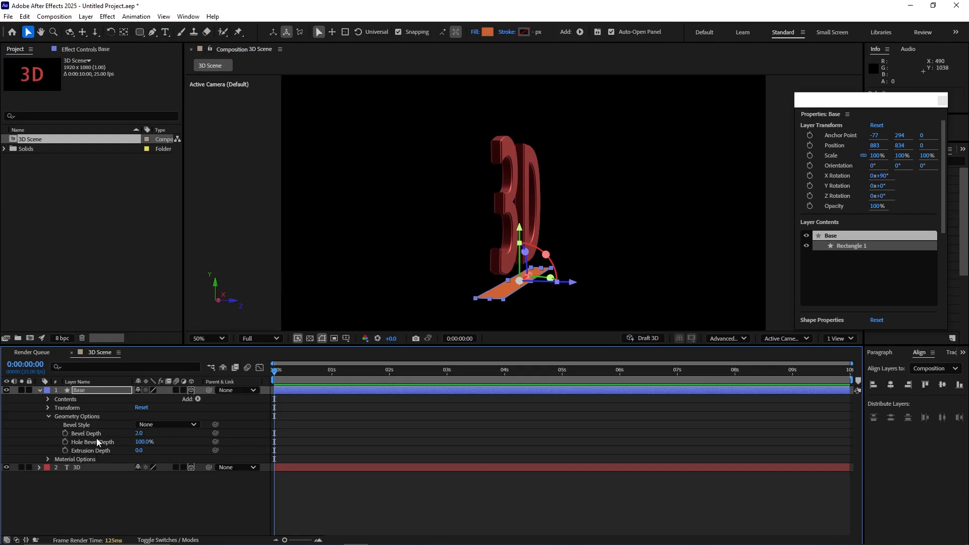
Step: Give the Base layer a Convex bevel with a Bevel Depth of 5 and an Extrusion Depth of 50
left_click(172, 425)
left_click(166, 469)
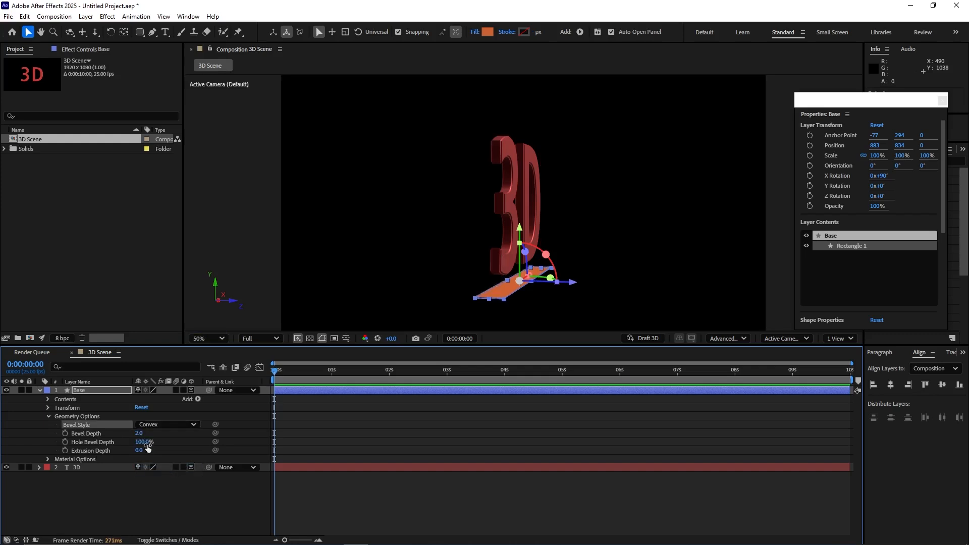
left_click(139, 433)
type("5")
key("Return")
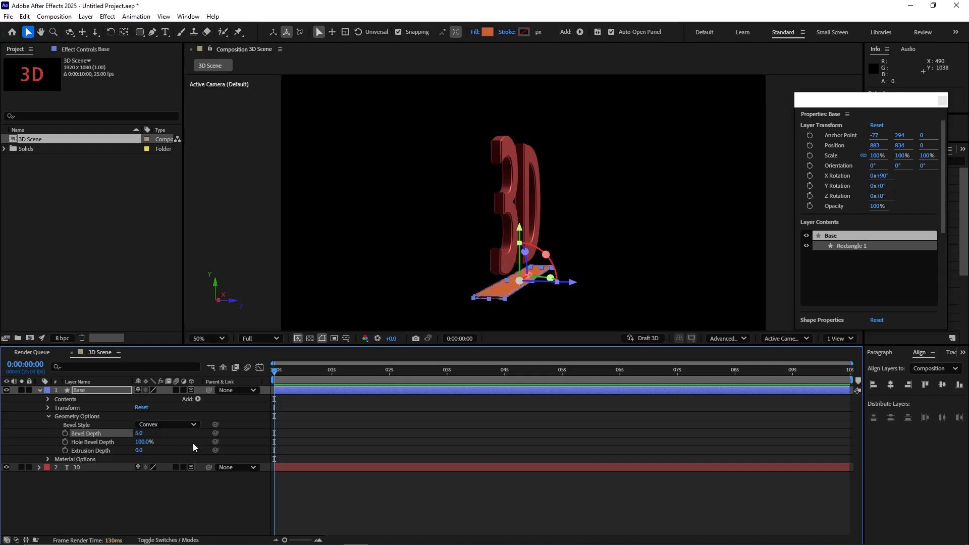
left_click(139, 450)
type("50")
key("Return")
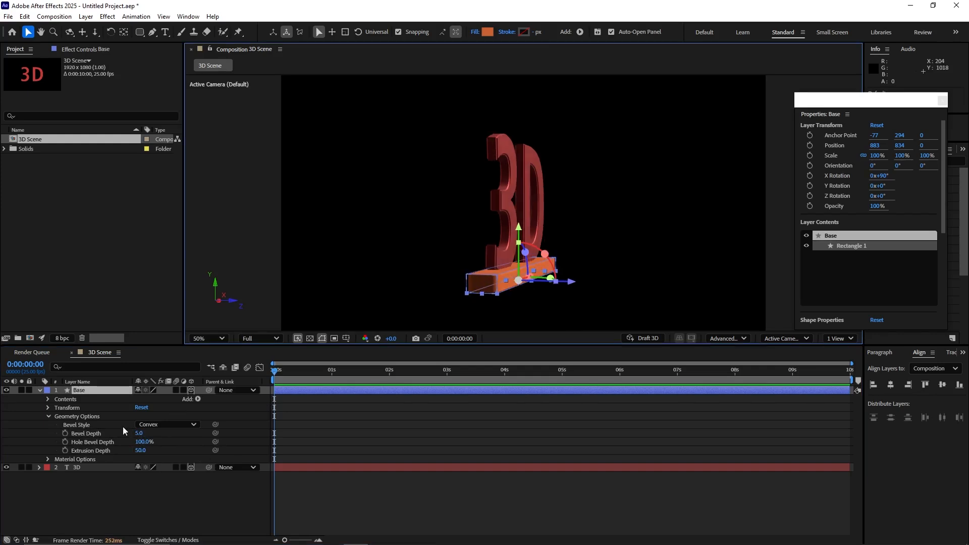
Step: Try a solid white 12 px stroke on the extruded Base shape and check it from another angle
left_click(85, 391)
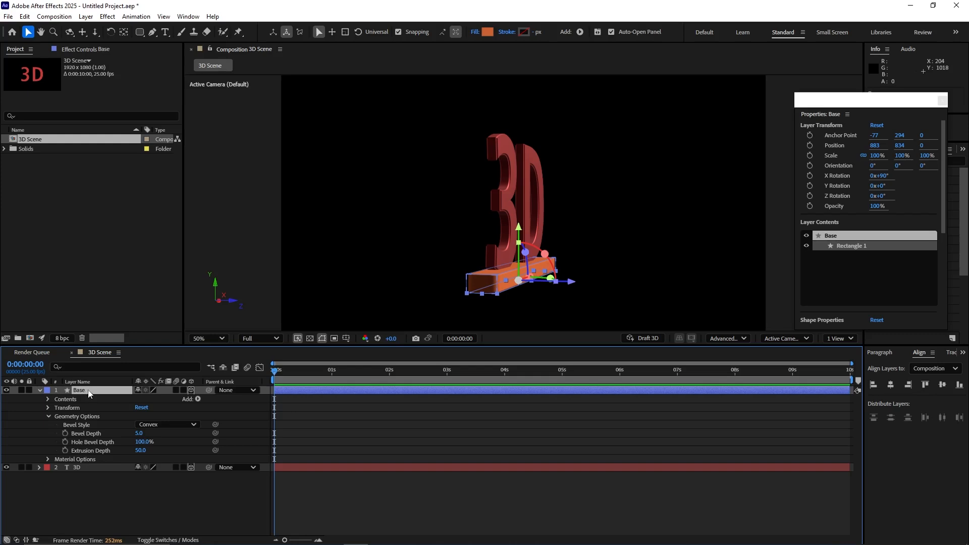
left_click(506, 32)
left_click(449, 251)
left_click(497, 306)
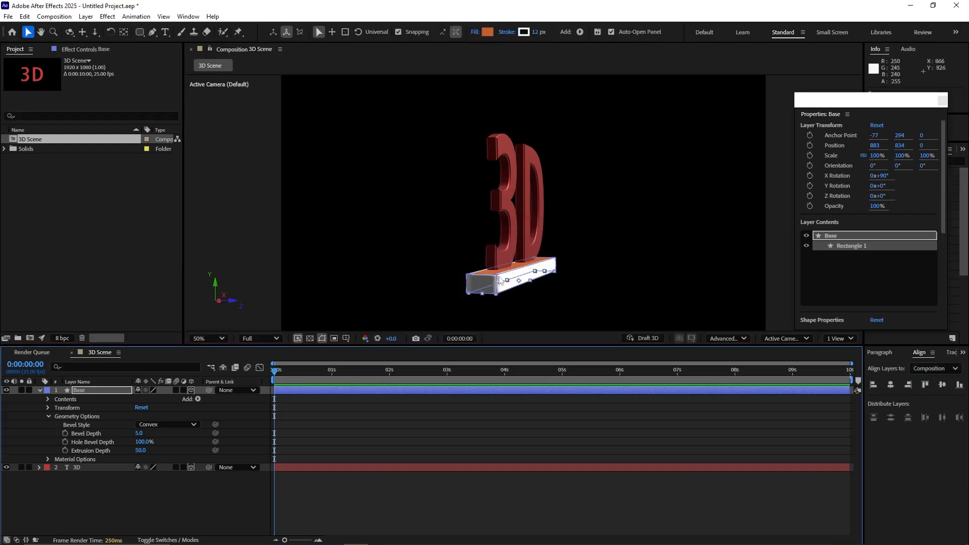
left_click_drag(586, 241, 556, 255)
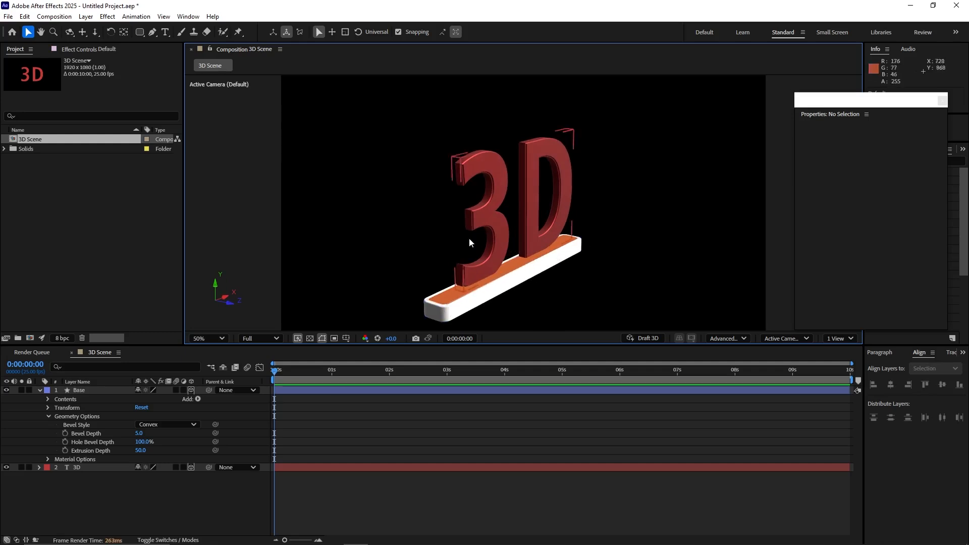
Step: Try setting the Base shape's fill to None while keeping its white stroke
left_click(79, 391)
left_click(474, 33)
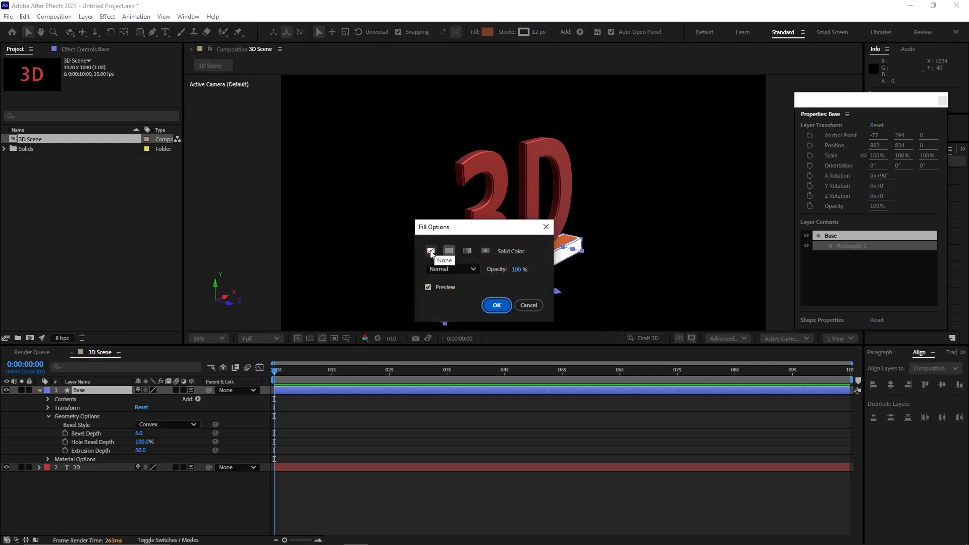
left_click(432, 252)
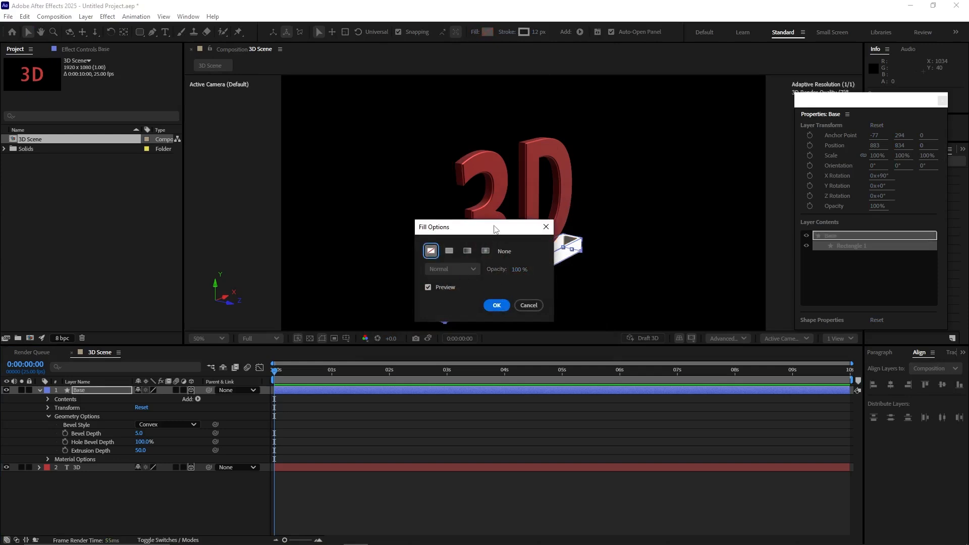
left_click_drag(495, 229, 668, 252)
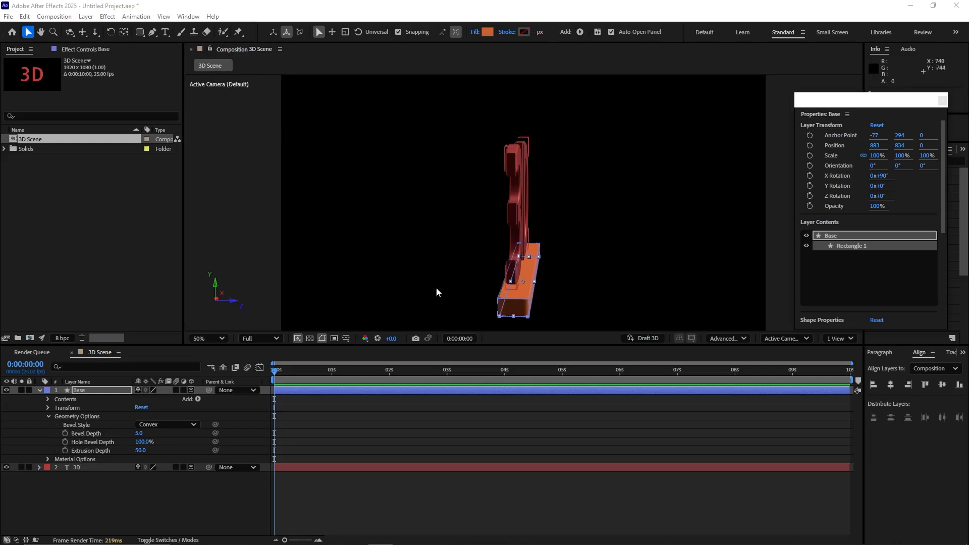
Step: Nudge the 3D text layer up to a Y position of 767.6 so that it stands on the base
left_click(91, 468)
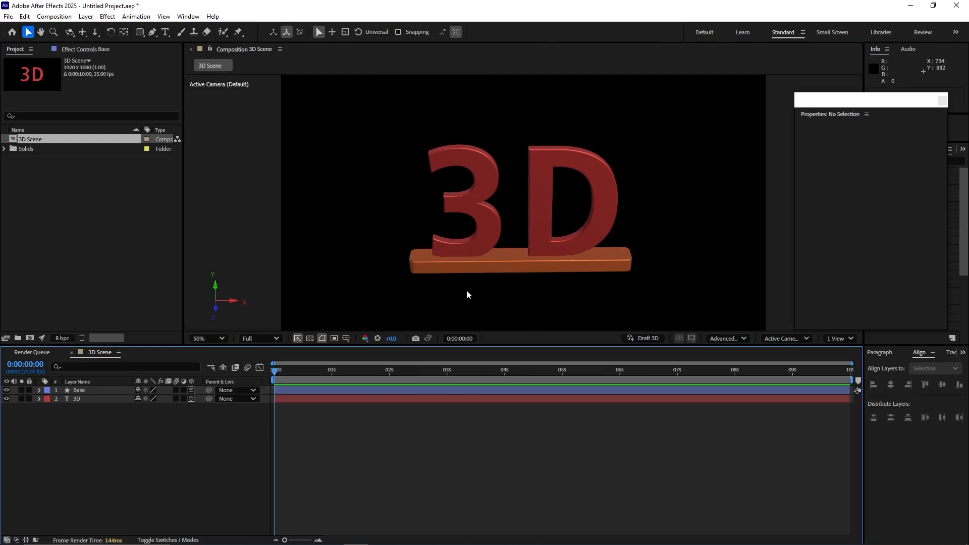
left_click_drag(451, 293, 433, 265)
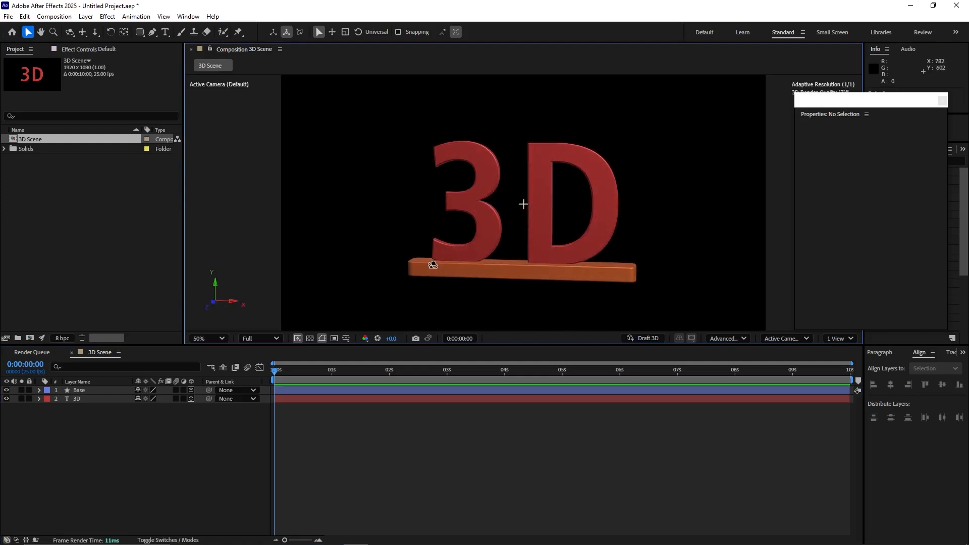
left_click(496, 227)
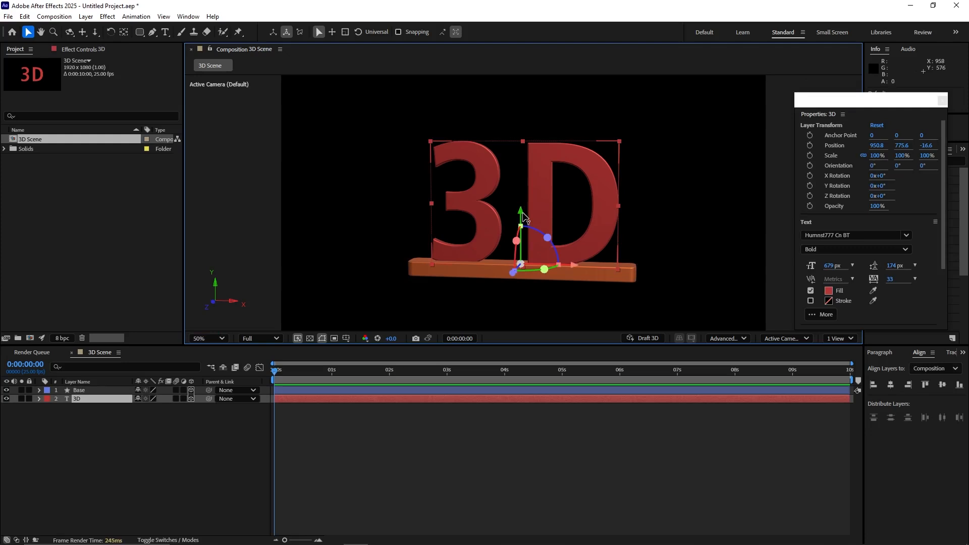
key("Up")
key("Up")
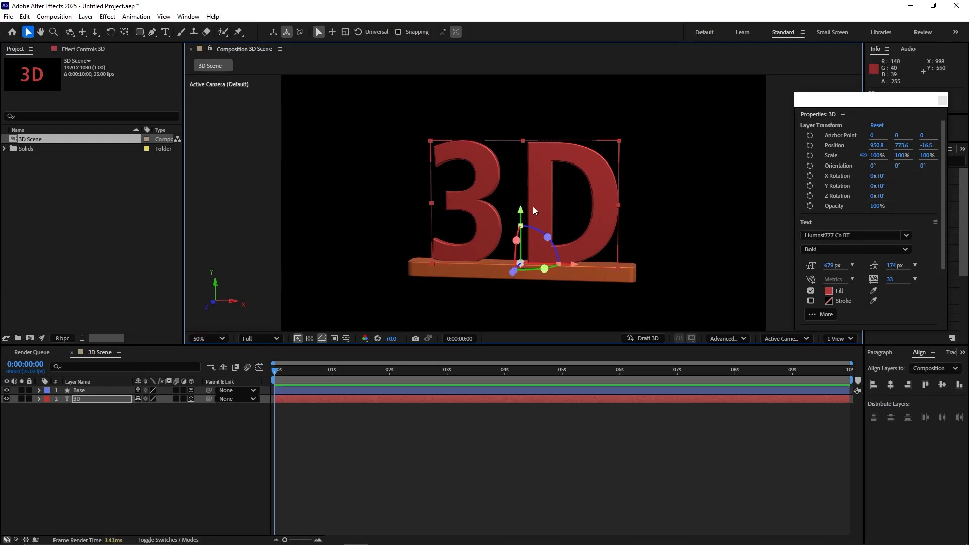
key("Up")
key("Up")
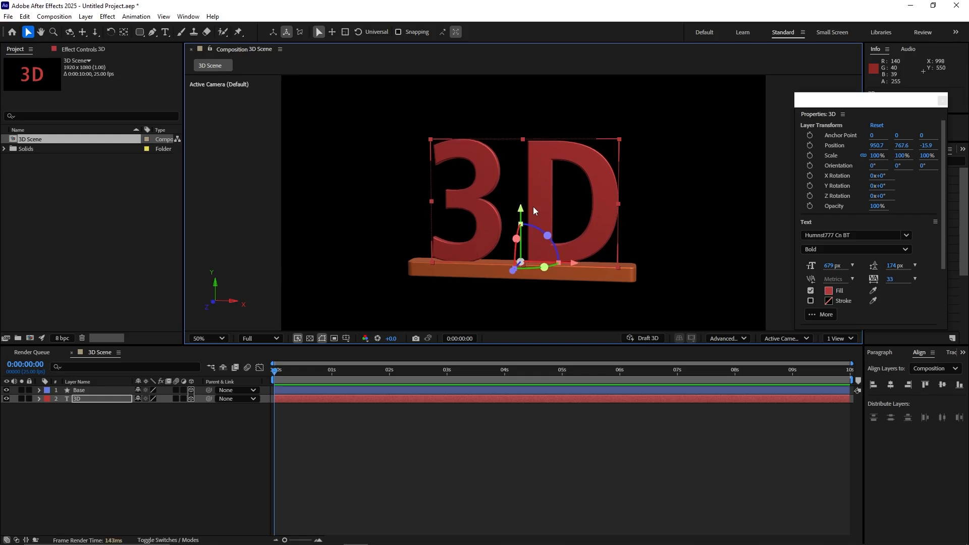
Step: Examine where the 3D text meets the base, at 100% zoom and from different viewing angles
left_click(283, 430)
key("slash")
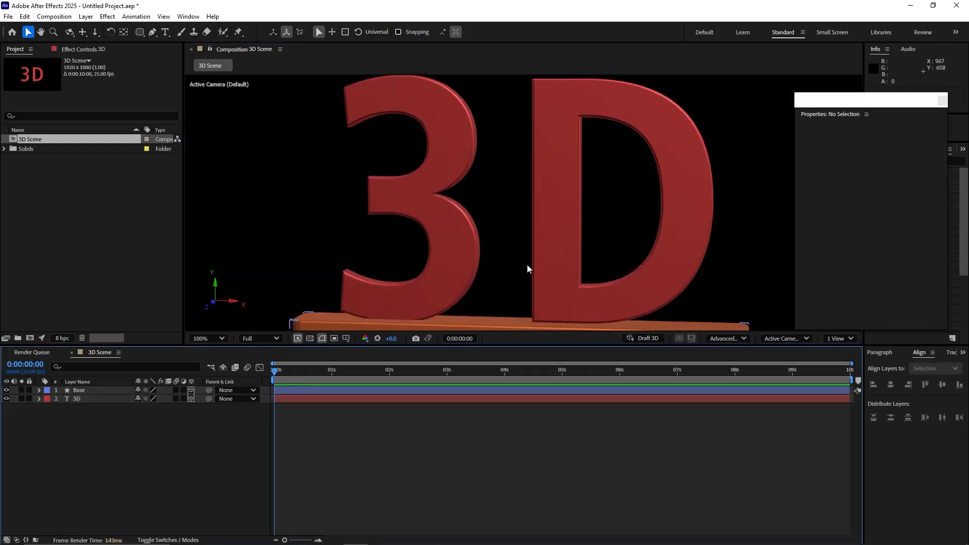
left_click_drag(458, 295, 527, 293)
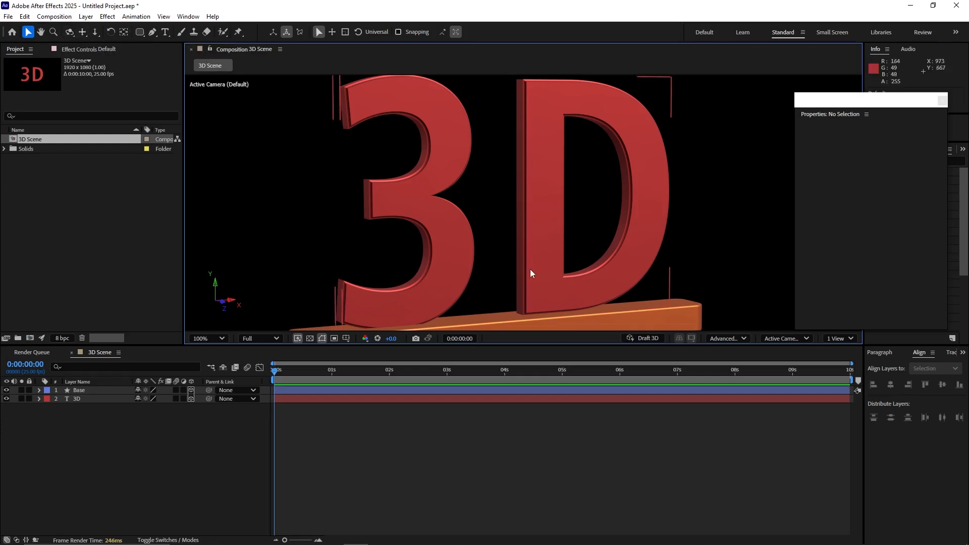
scroll(508, 280, "down", 2)
scroll(508, 280, "up", 2)
scroll(508, 281, "down", 2)
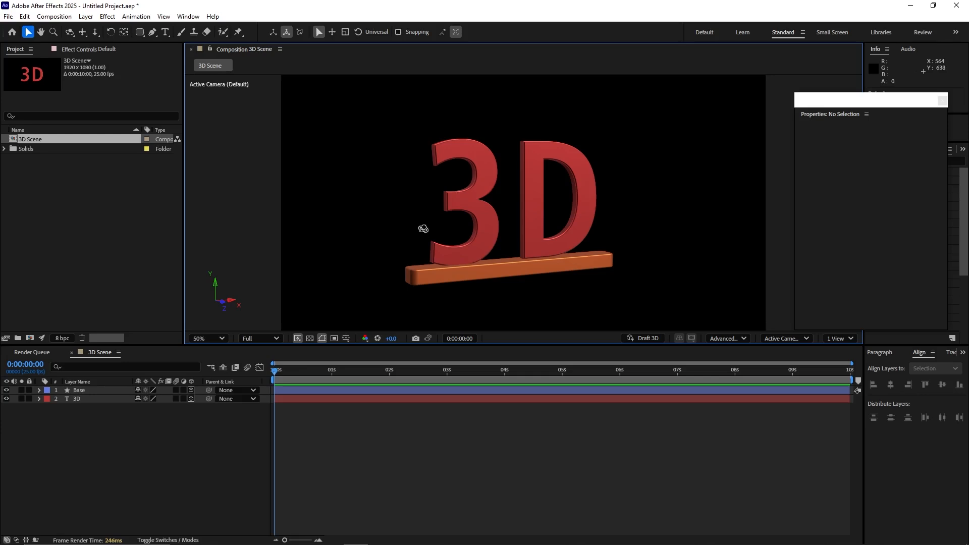
left_click_drag(423, 229, 528, 250)
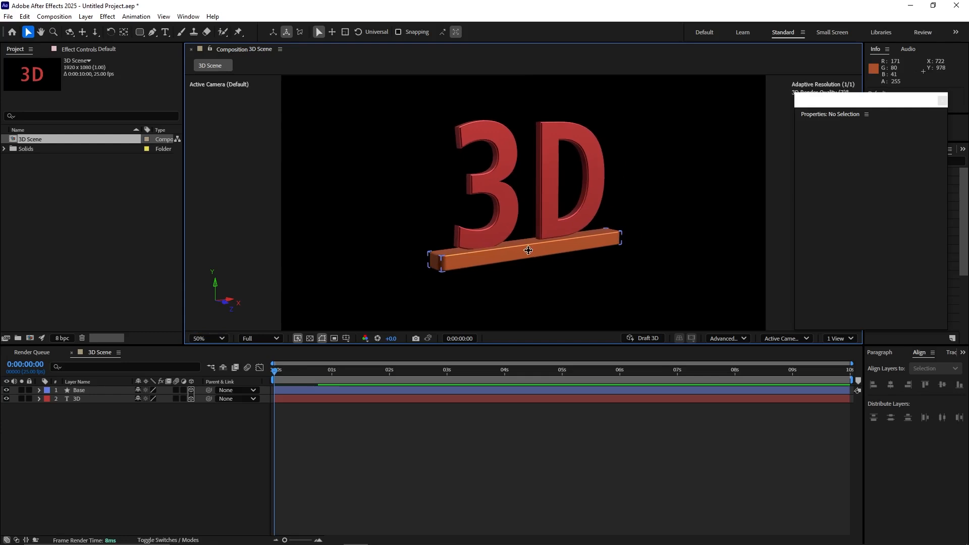
Step: View the text and base with the Pan Under Cursor tool, also orbiting and dollying the default camera around them
left_click(83, 33)
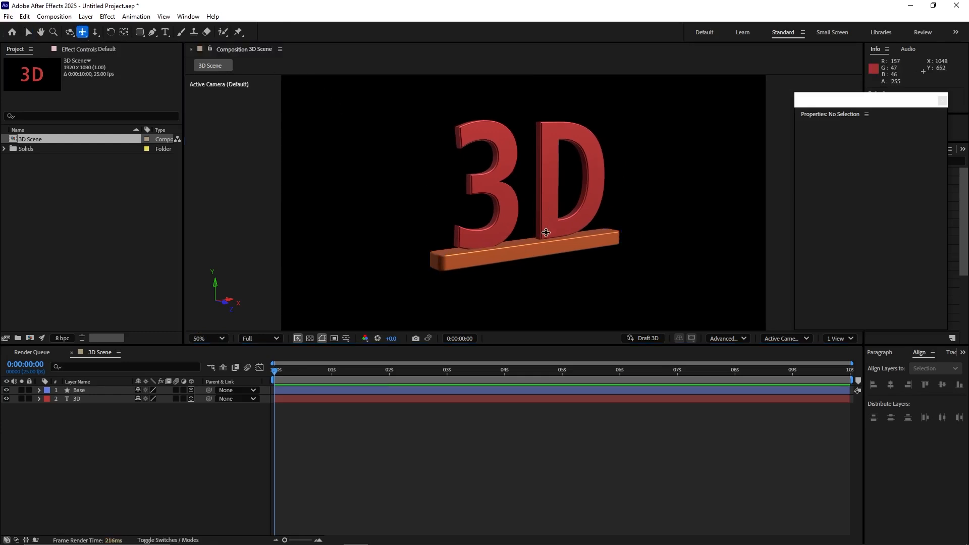
mouse_move(548, 231)
left_mouse_down()
mouse_move(548, 190)
mouse_move(546, 245)
left_mouse_up()
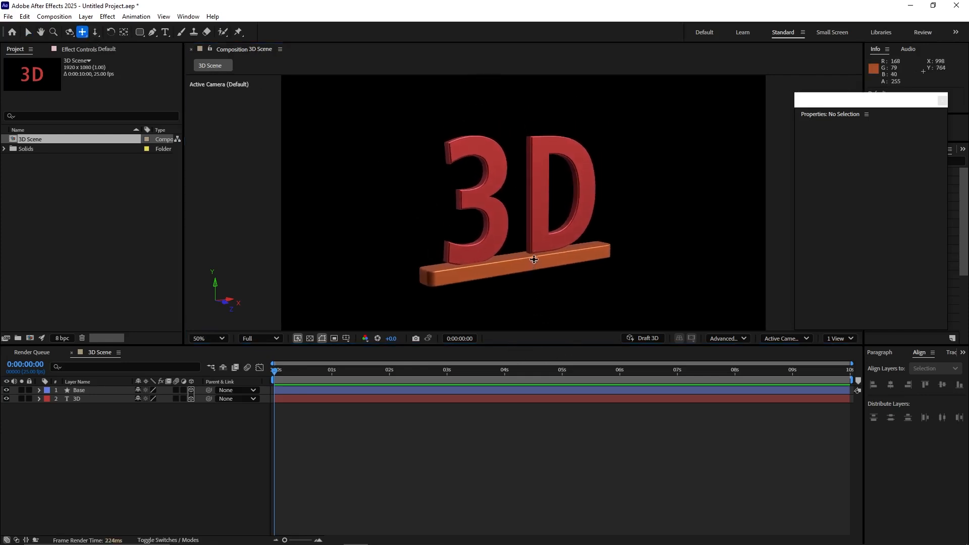
left_click_drag(532, 255, 530, 225)
mouse_move(521, 294)
left_mouse_down()
mouse_move(521, 166)
mouse_move(514, 236)
mouse_move(517, 210)
mouse_move(526, 298)
mouse_move(532, 257)
mouse_move(522, 303)
left_mouse_up()
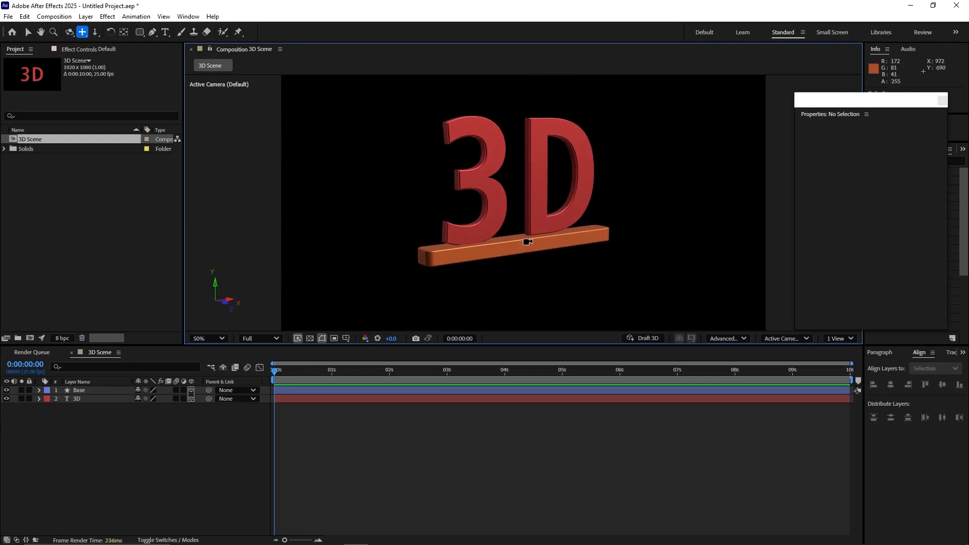
left_click_drag(527, 243, 547, 213)
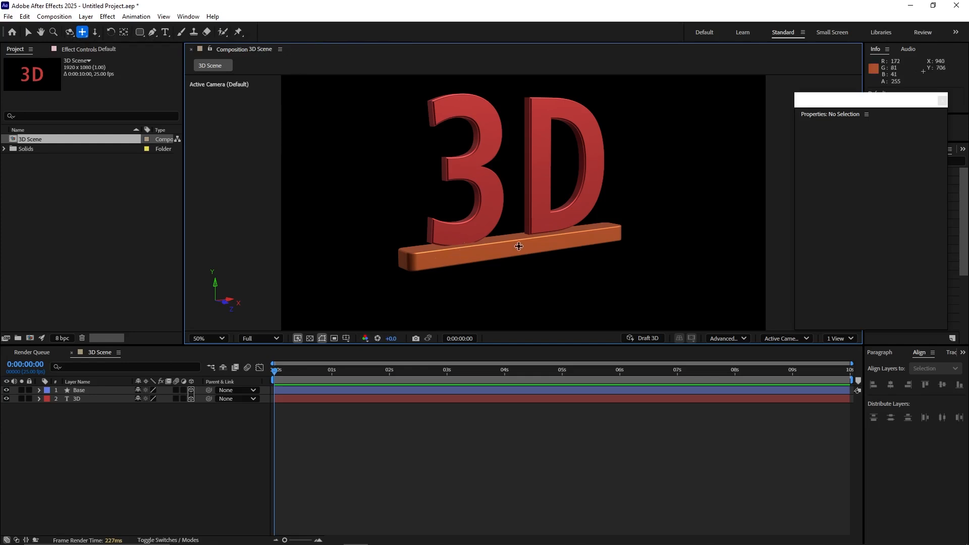
left_click_drag(514, 266, 498, 216)
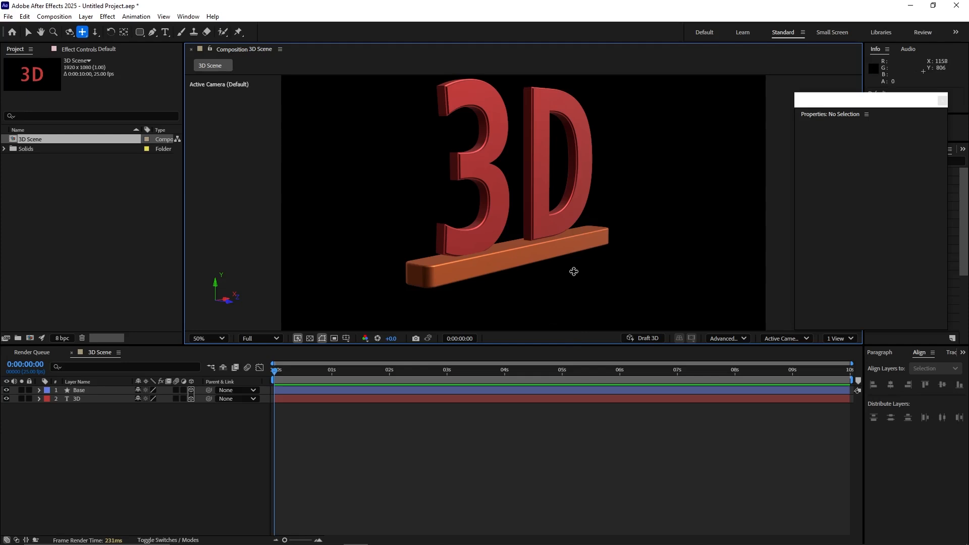
right_click(574, 271)
left_click(572, 271)
left_click_drag(564, 271, 584, 287)
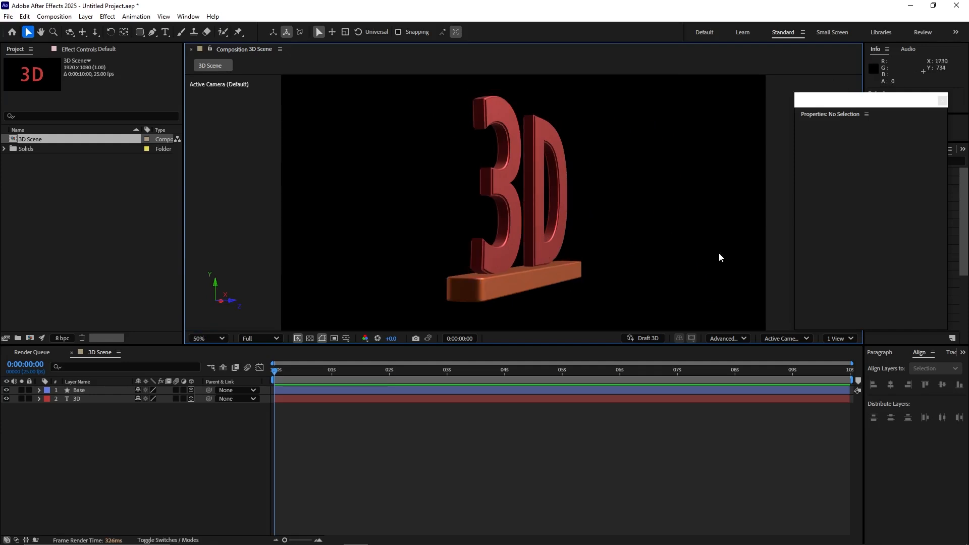
Step: Reset the default camera so the 3D text and base are viewed straight from the front
left_click(793, 339)
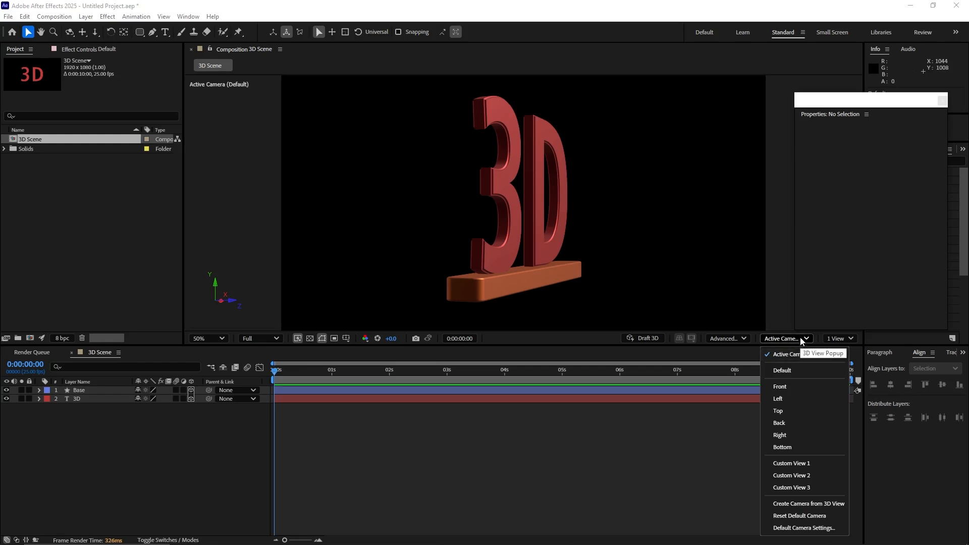
left_click(800, 338)
left_click(801, 338)
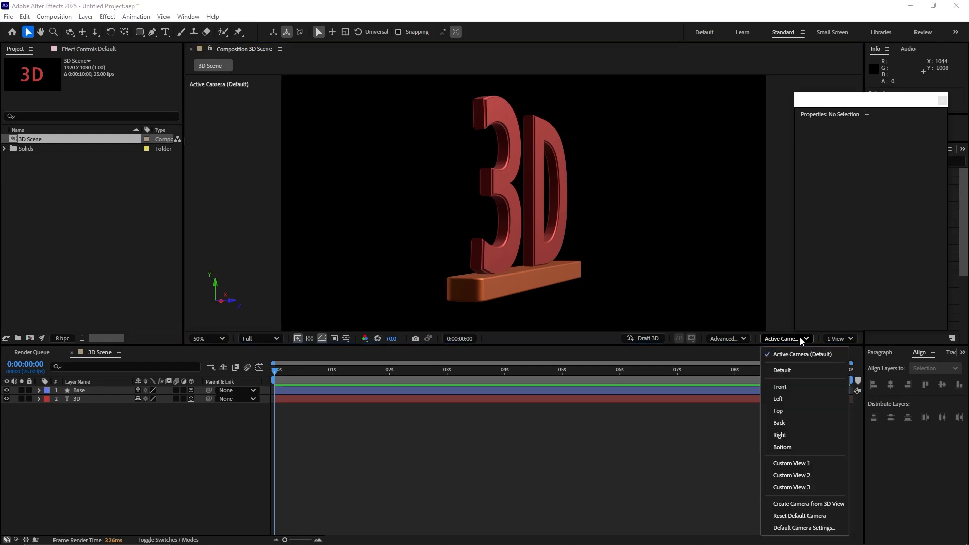
left_click(795, 516)
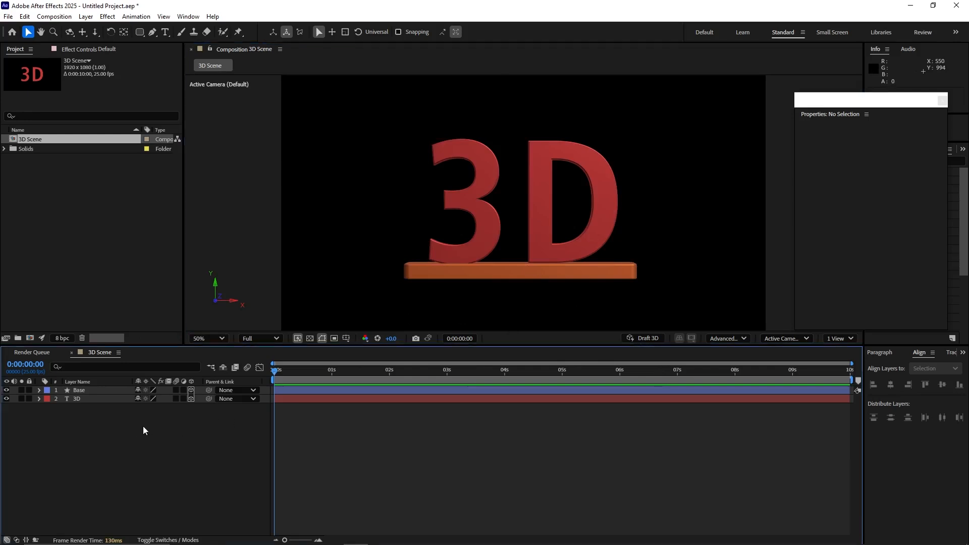
Step: Add a Parallel light to the composition with a tan light color, keeping 100% intensity and Smooth falloff
right_click(110, 440)
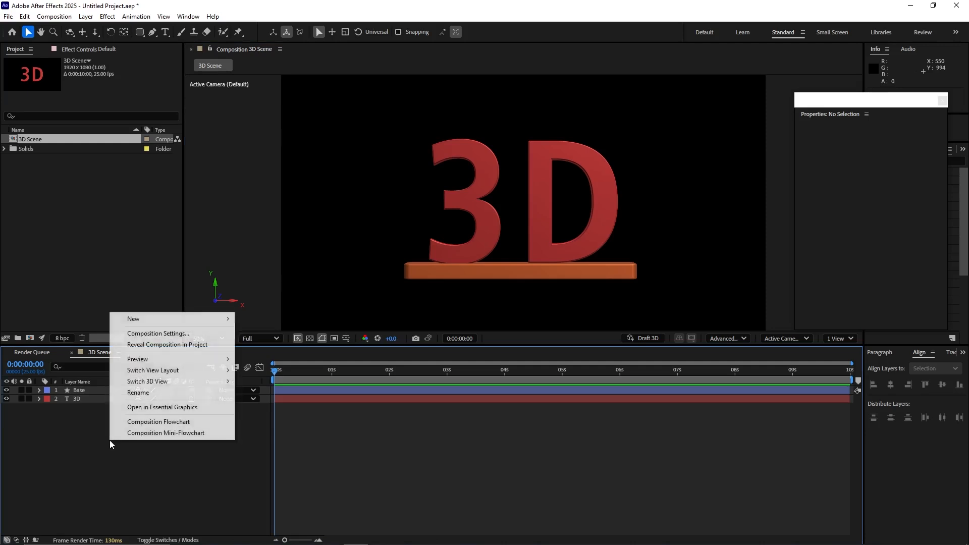
mouse_move(227, 323)
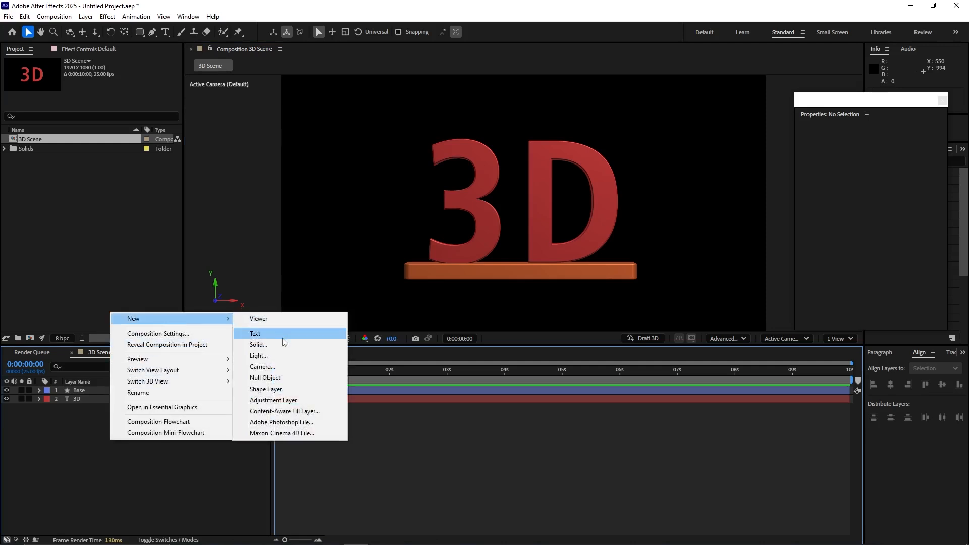
left_click(276, 356)
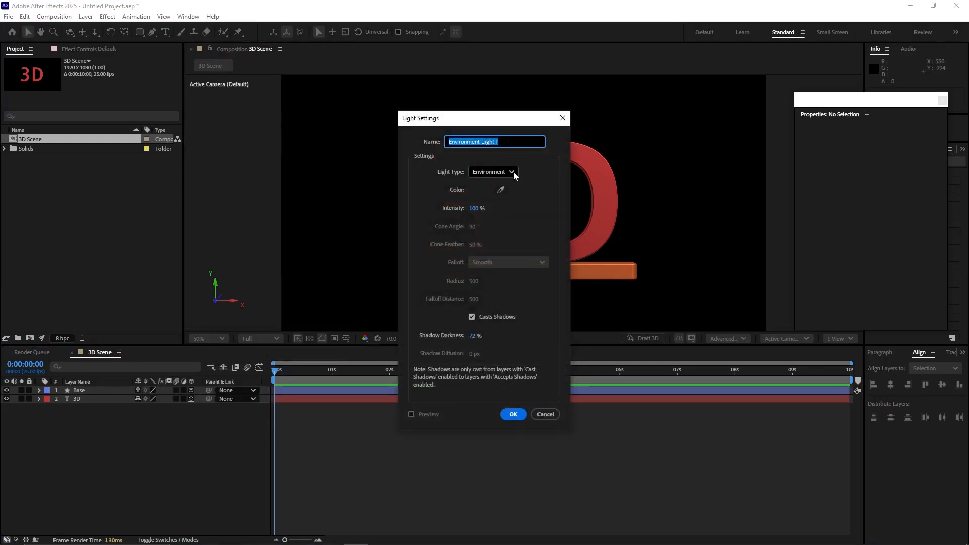
left_click(514, 172)
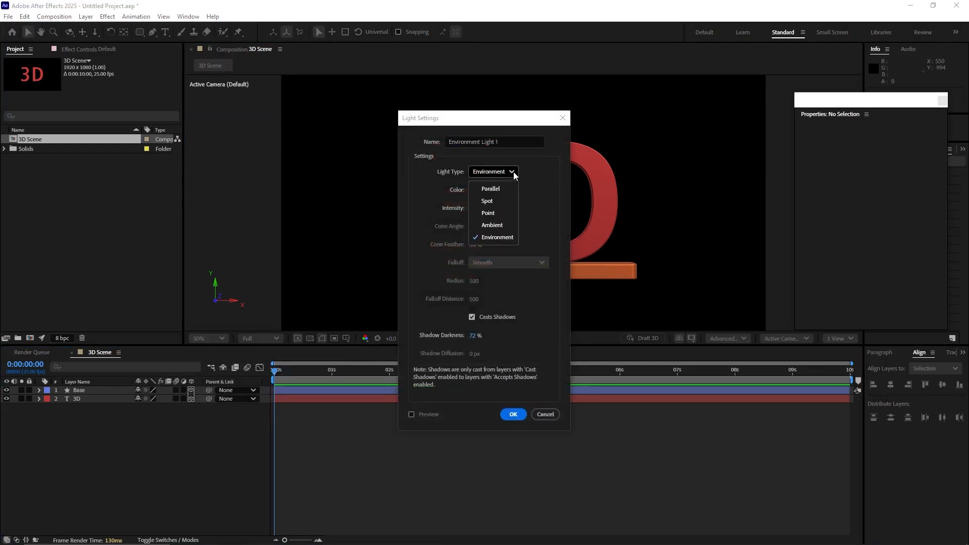
left_click(487, 190)
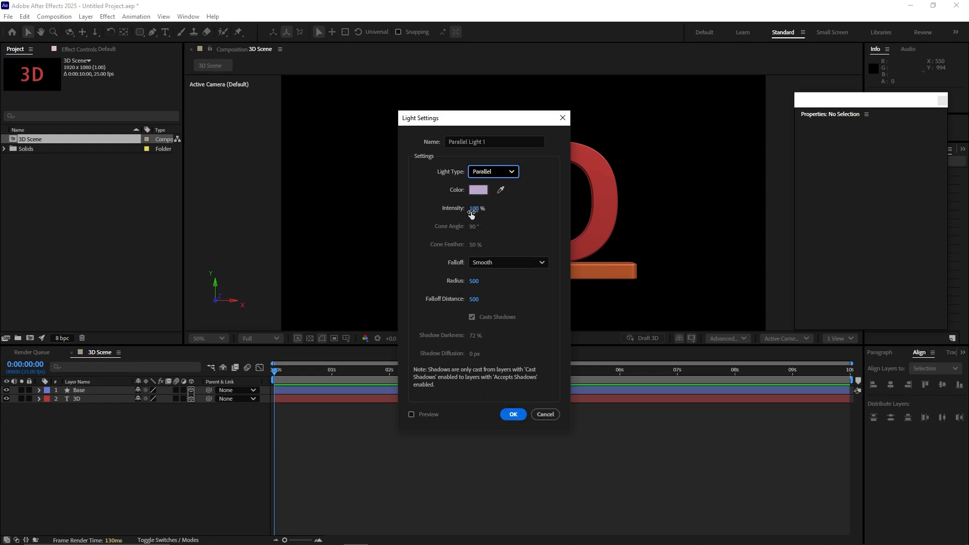
left_click(478, 189)
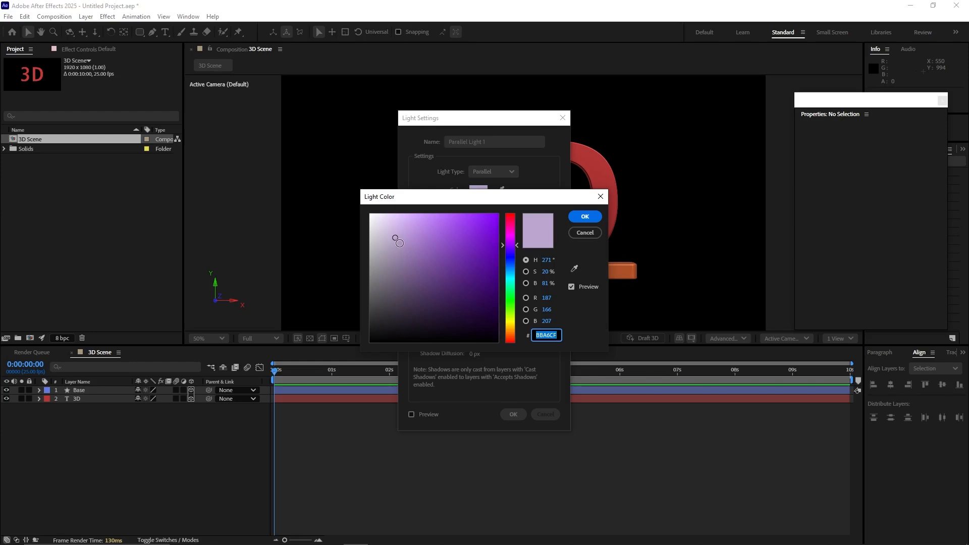
left_click_drag(512, 305, 513, 321)
key("Return")
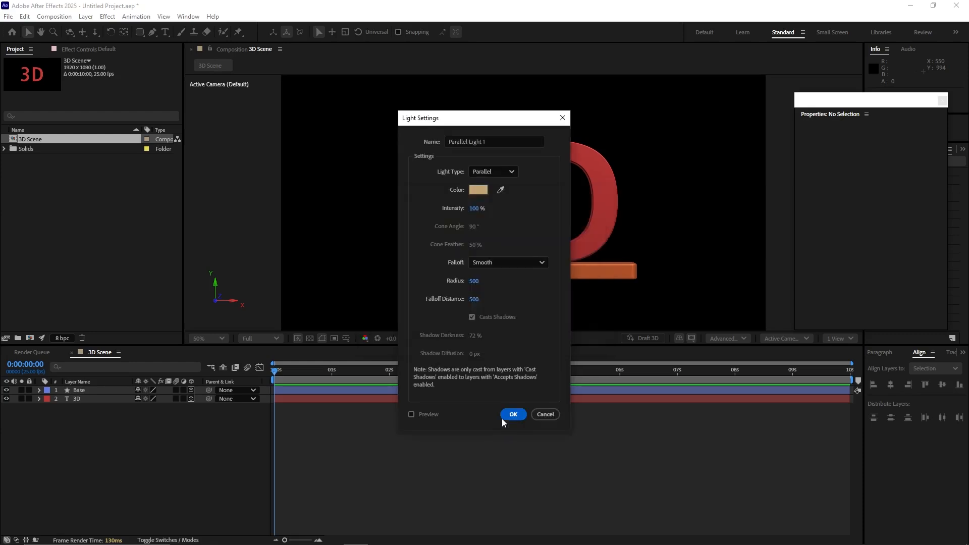
left_click(505, 416)
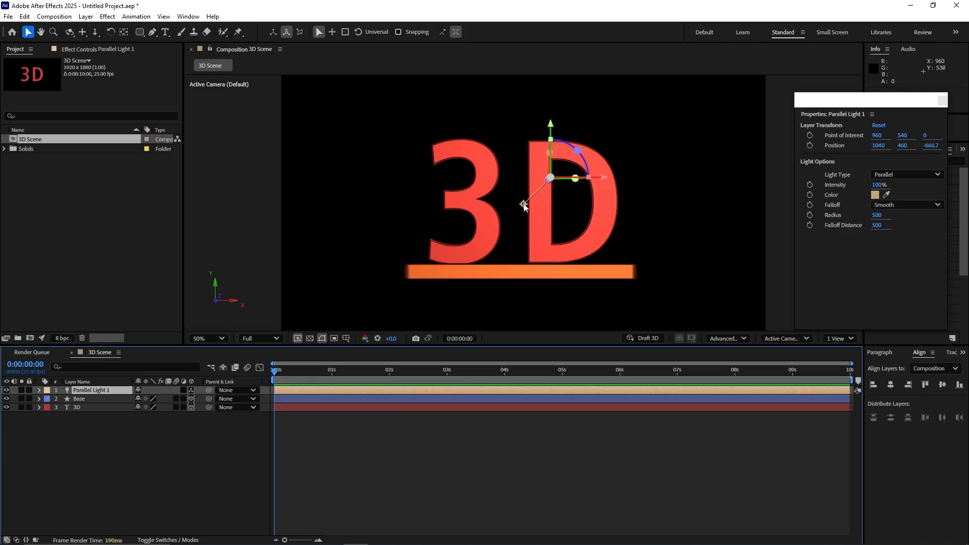
Step: Animate the parallel light's Point of Interest from about 396, 556 at 0 seconds to about 1376, 790 at 2 seconds
left_click_drag(877, 135, 831, 149)
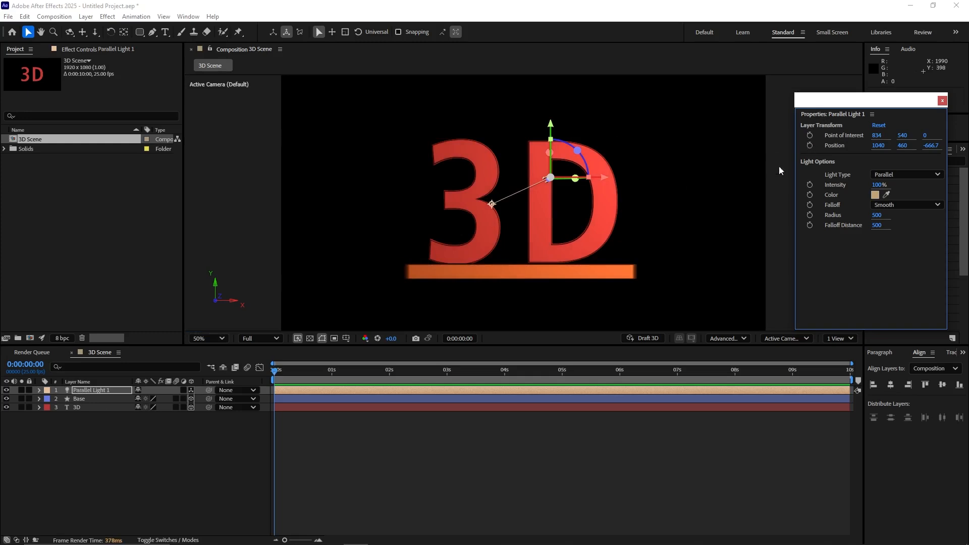
left_click(273, 373)
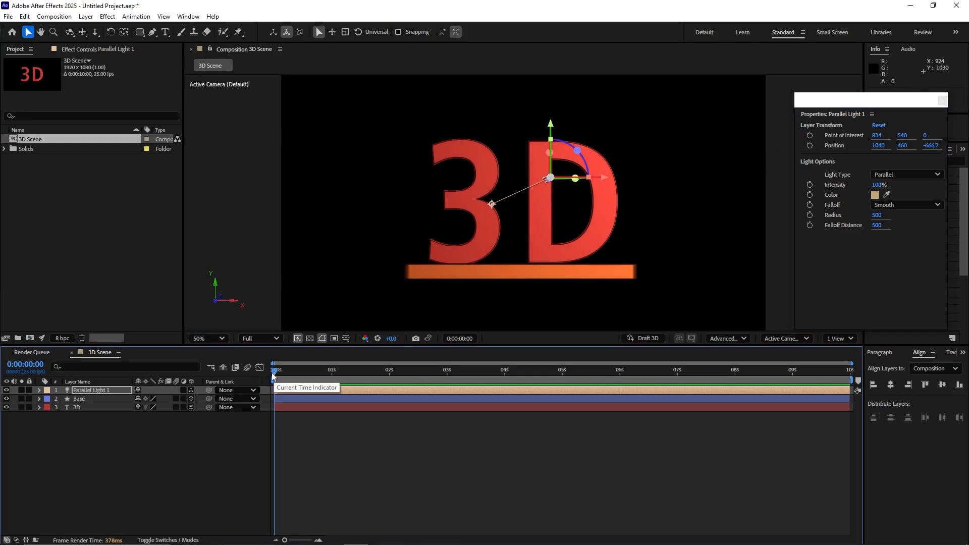
left_click(810, 136)
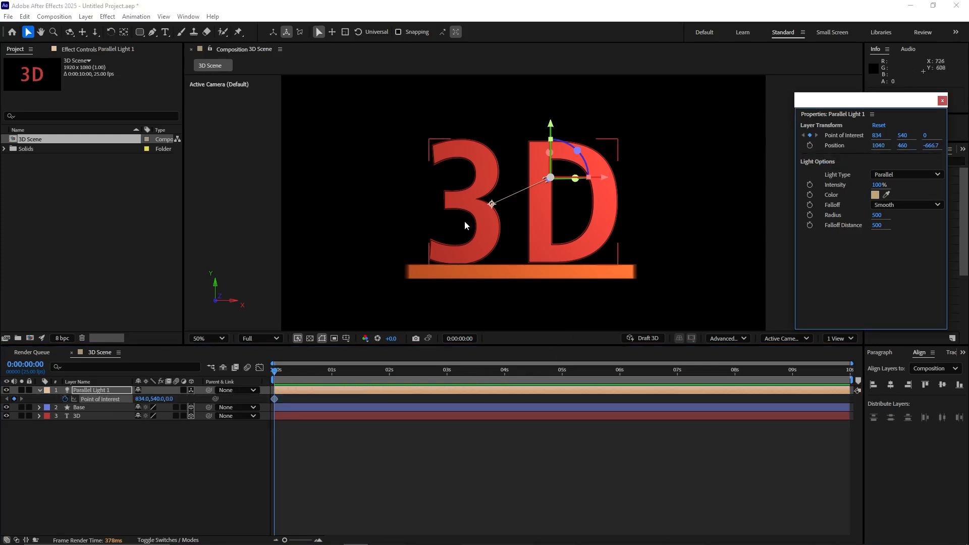
left_click_drag(493, 204, 380, 211)
left_click_drag(277, 375, 389, 375)
left_click(380, 209)
left_click_drag(380, 209, 628, 269)
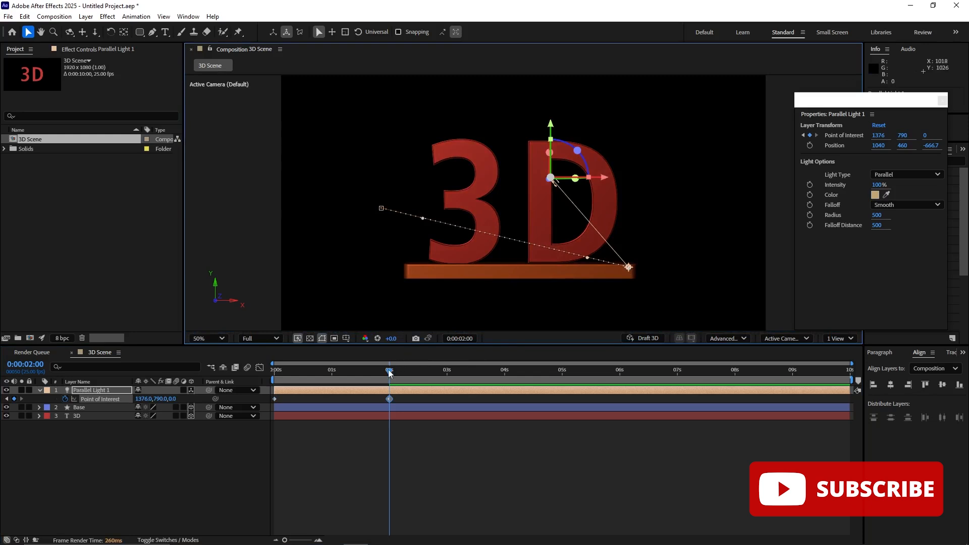
Step: Preview the light's Point of Interest animation from the start of the composition
left_click_drag(389, 370, 274, 370)
key("space")
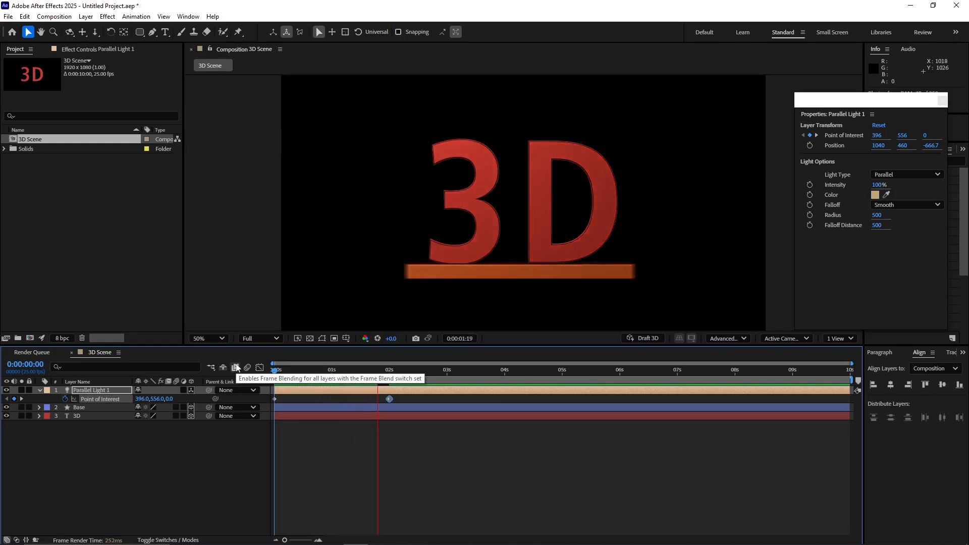
key("space")
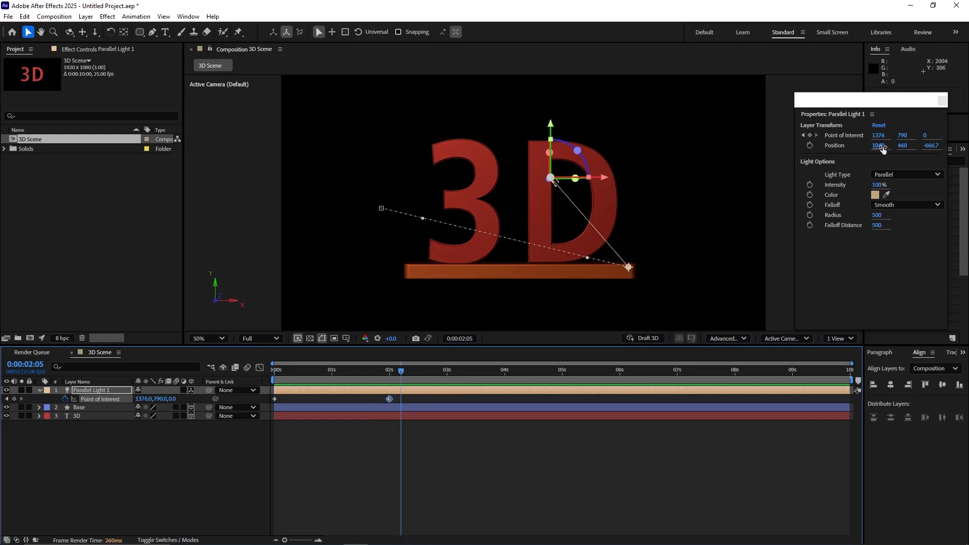
Step: Keyframe the parallel light's Position at 2 seconds, move it to about 1385, 515.5 at 4 seconds, and preview from the start
left_click_drag(400, 372, 390, 380)
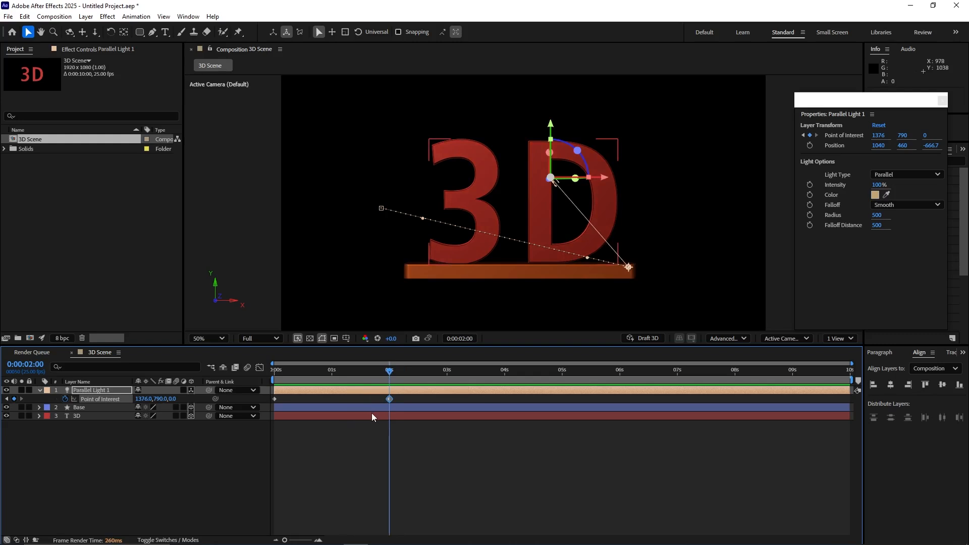
left_click(810, 146)
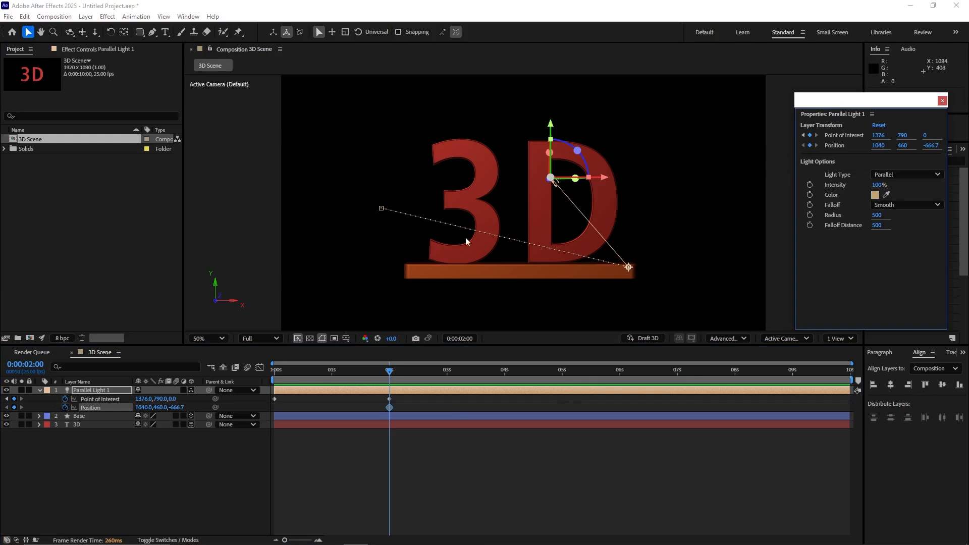
left_click_drag(389, 372, 504, 377)
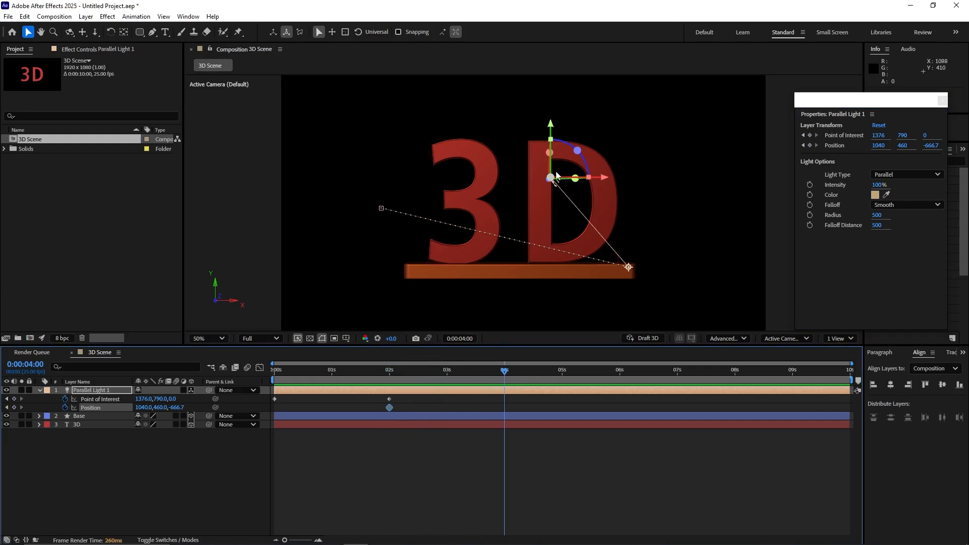
left_click_drag(556, 176, 427, 89)
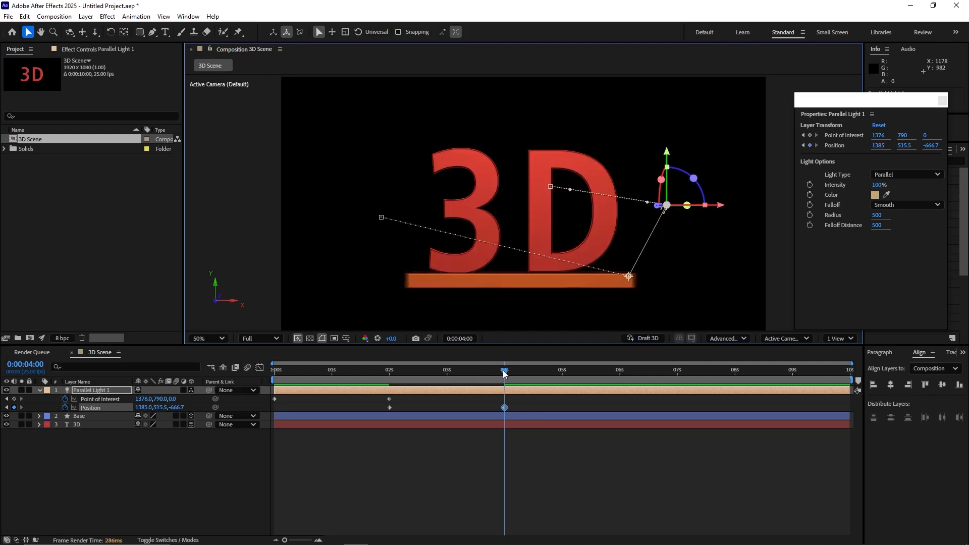
left_click_drag(503, 371, 224, 358)
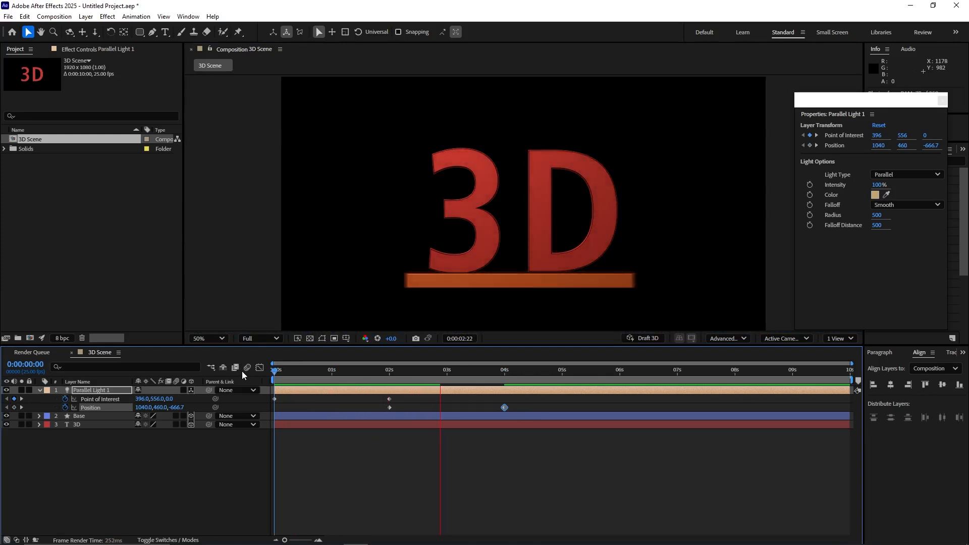
Step: Try parenting the 3D text layer to the Base layer from the parent list, and set the parent back to None
left_click(539, 279)
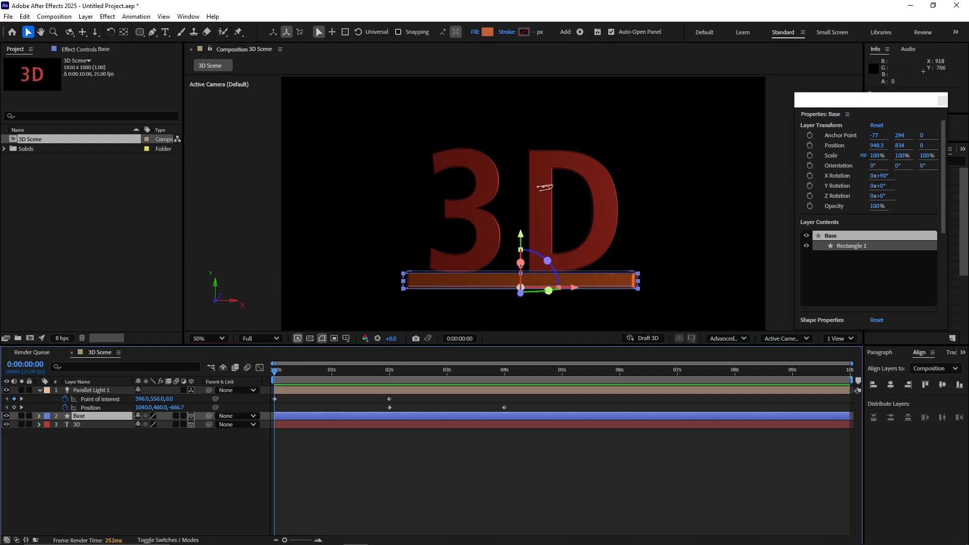
left_click(97, 425)
left_click(97, 417)
left_click(95, 424)
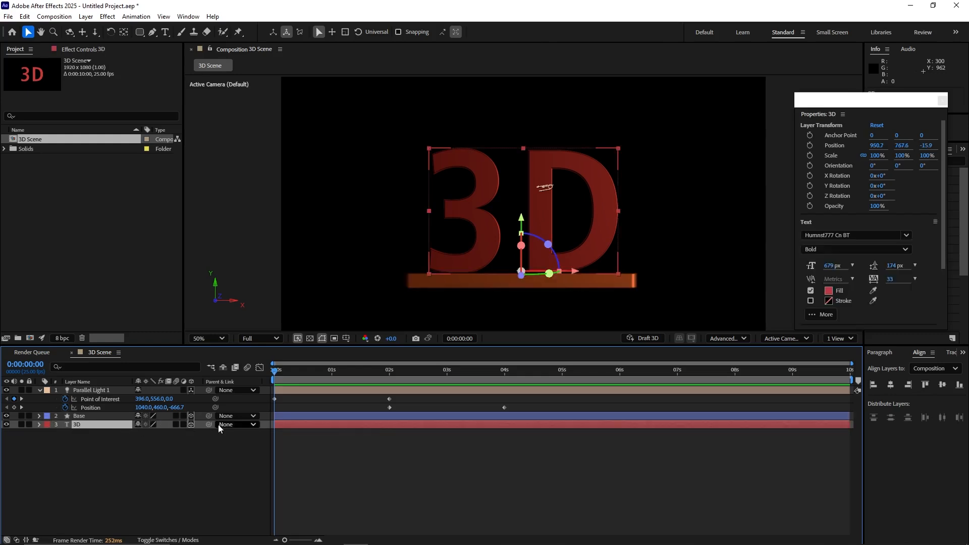
left_click(249, 425)
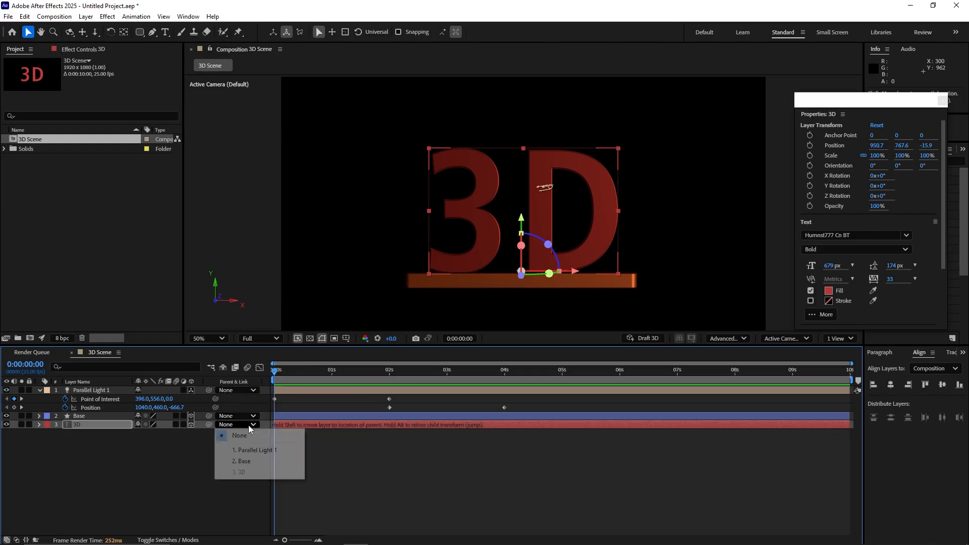
left_click(249, 463)
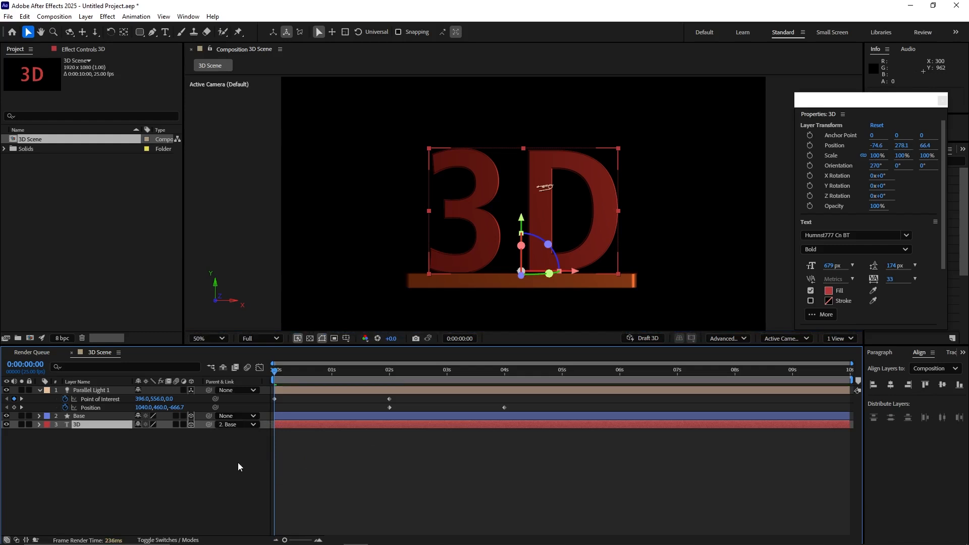
left_click(254, 427)
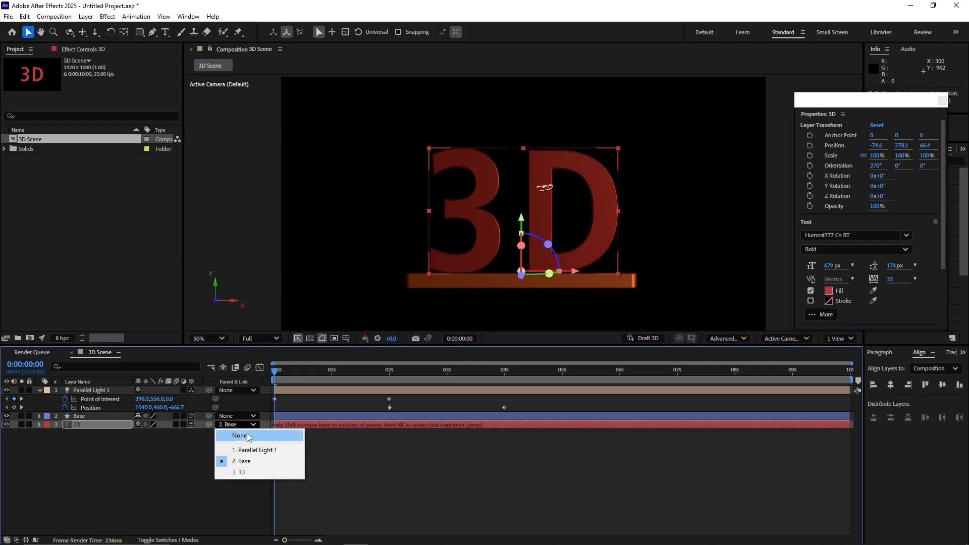
left_click(231, 434)
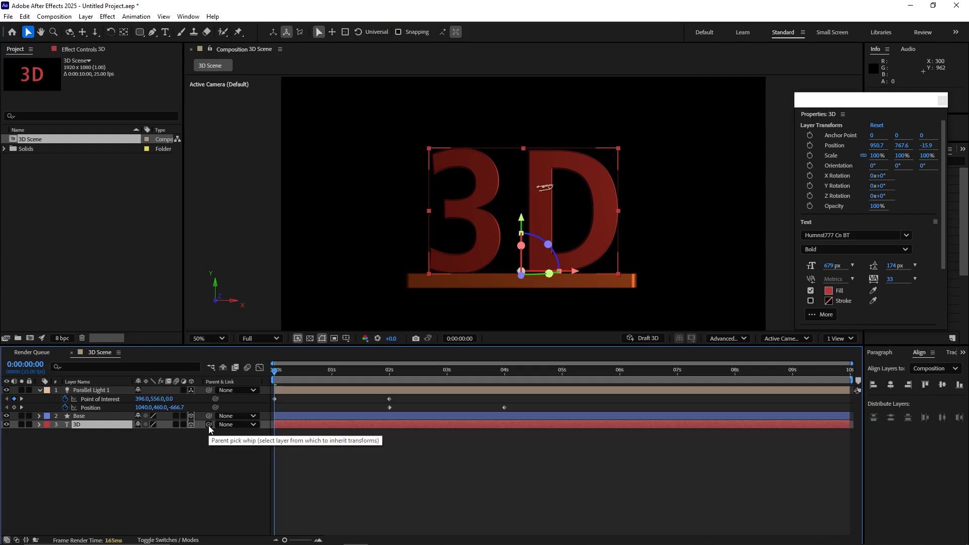
Step: Parent the 3D text layer to Base with the pick whip, and turn Base to a Y orientation of about 290.4° at X position 966.3
left_click_drag(208, 425, 120, 417)
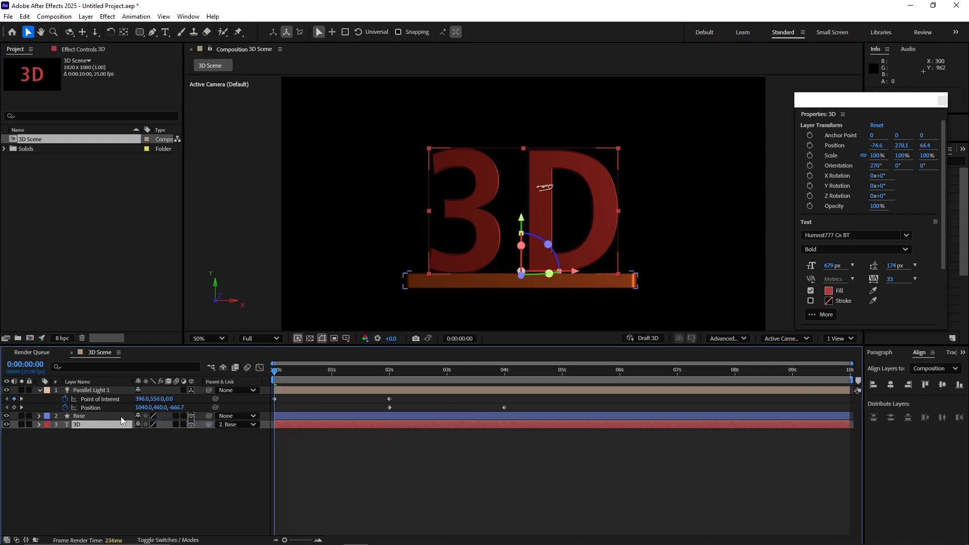
left_click(105, 416)
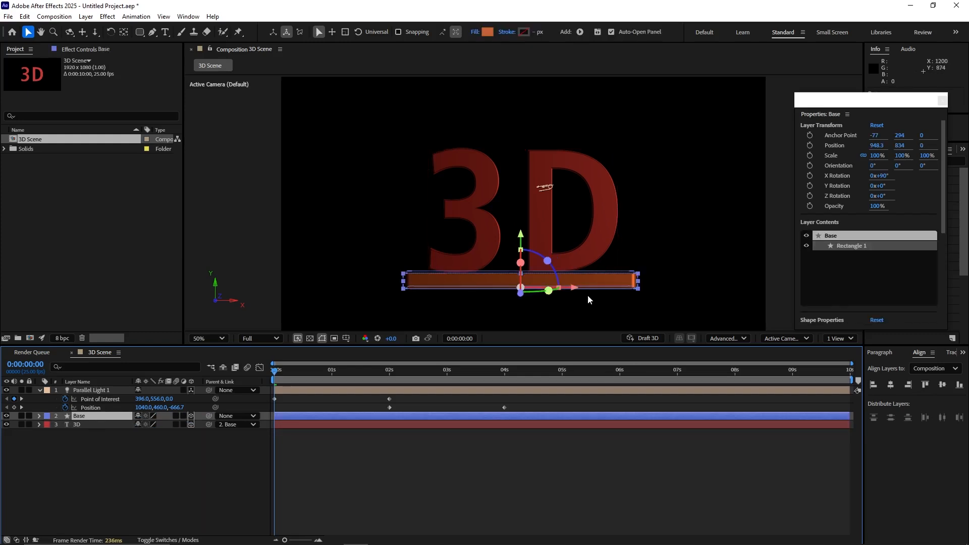
mouse_move(574, 292)
left_mouse_down()
mouse_move(622, 294)
mouse_move(570, 300)
mouse_move(581, 301)
mouse_move(555, 294)
mouse_move(558, 287)
left_mouse_up()
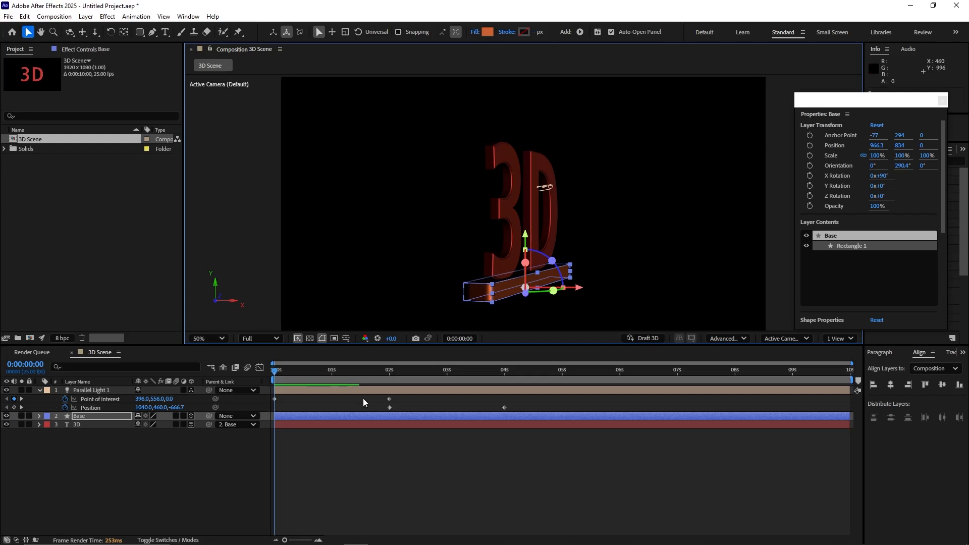
Step: Add an Environment light to the composition and set its X Rotation to 104°
left_click(193, 466)
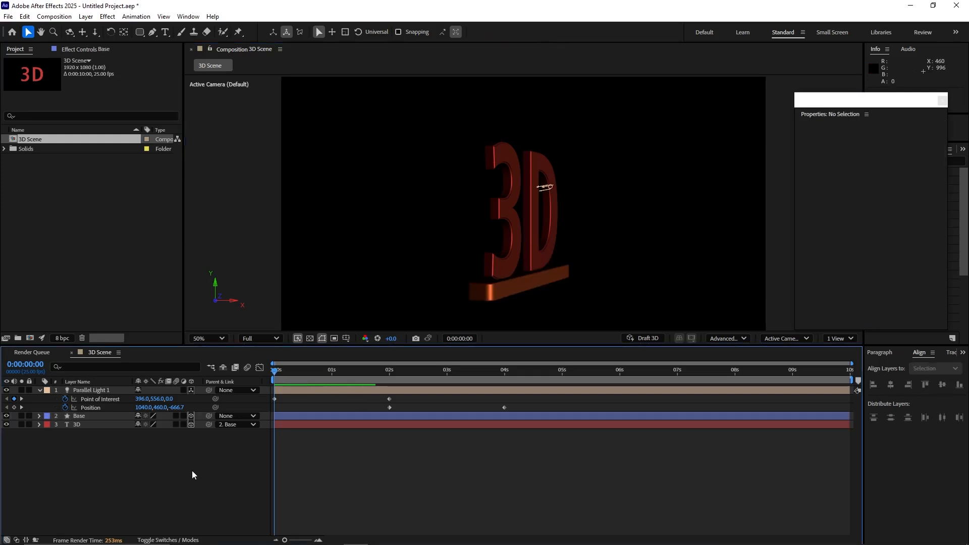
right_click(192, 472)
mouse_move(297, 353)
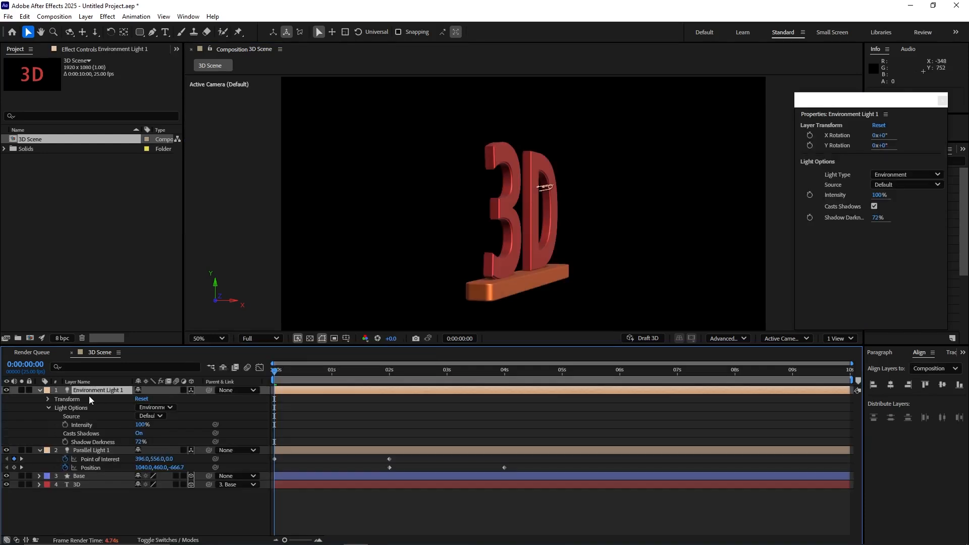
left_click(48, 399)
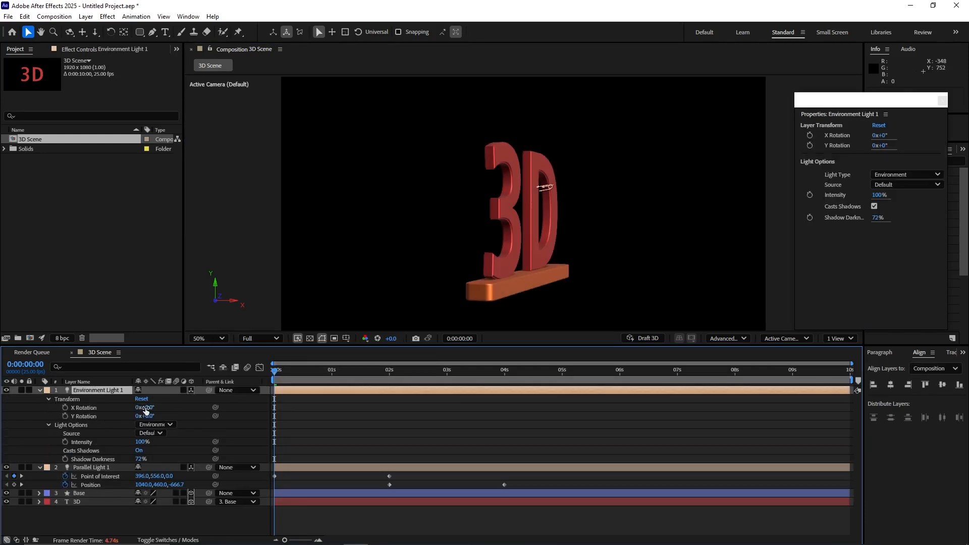
left_click_drag(144, 409, 200, 410)
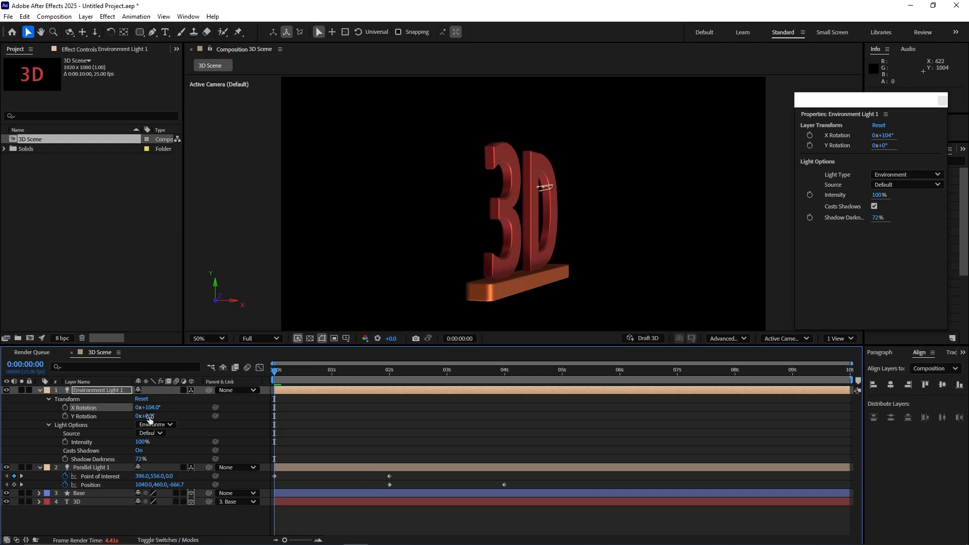
Step: Set the environment light's Y Rotation to 46°
mouse_move(150, 415)
left_mouse_down()
mouse_move(172, 418)
mouse_move(150, 413)
mouse_move(167, 411)
left_mouse_up()
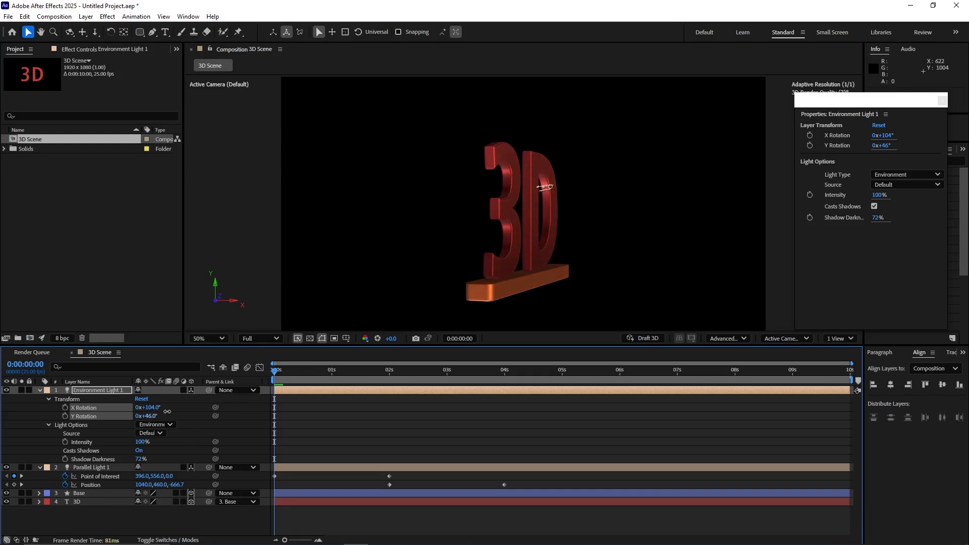
Step: Create a light gray 1920 x 1080 px solid layer named BG
right_click(121, 480)
mouse_move(132, 356)
left_click(268, 382)
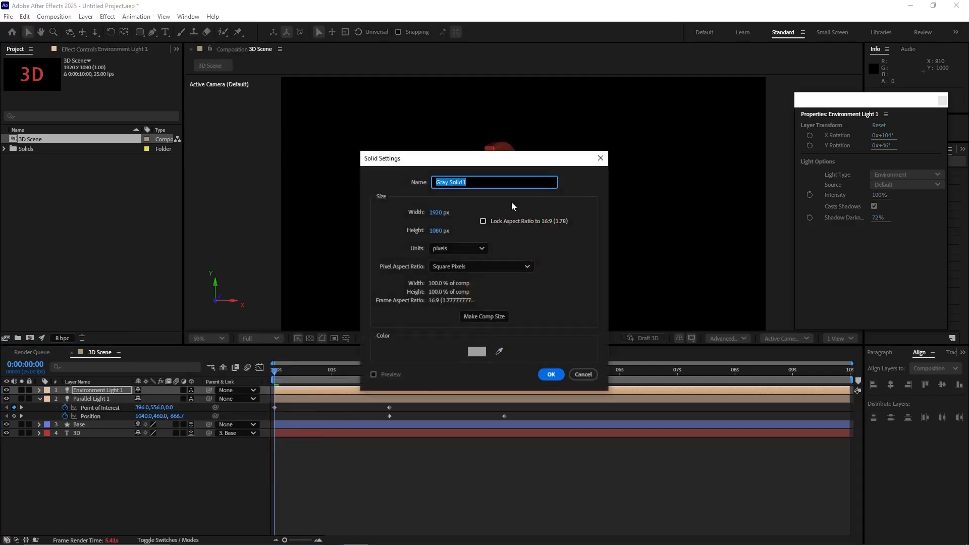
type("BG")
left_click(481, 353)
left_click_drag(391, 214, 358, 237)
left_click(595, 220)
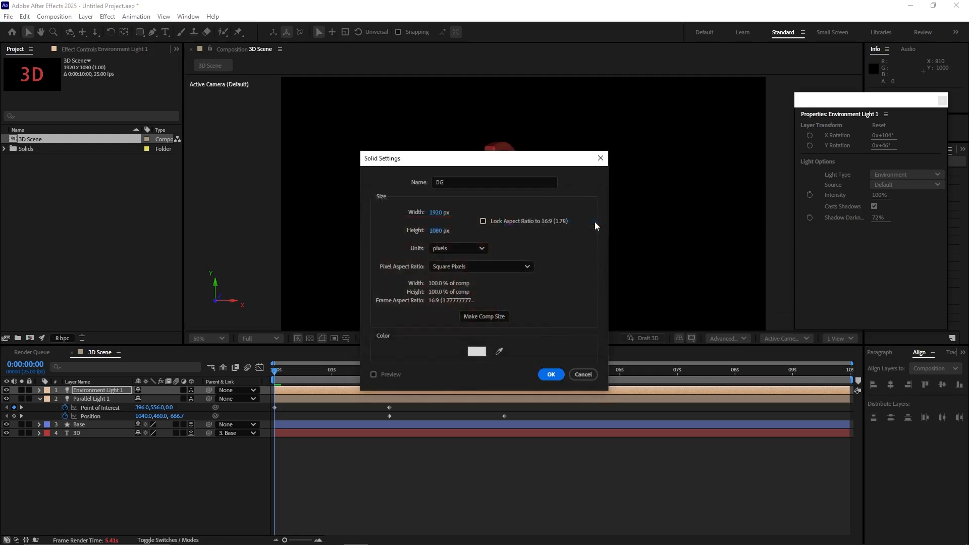
left_click(550, 375)
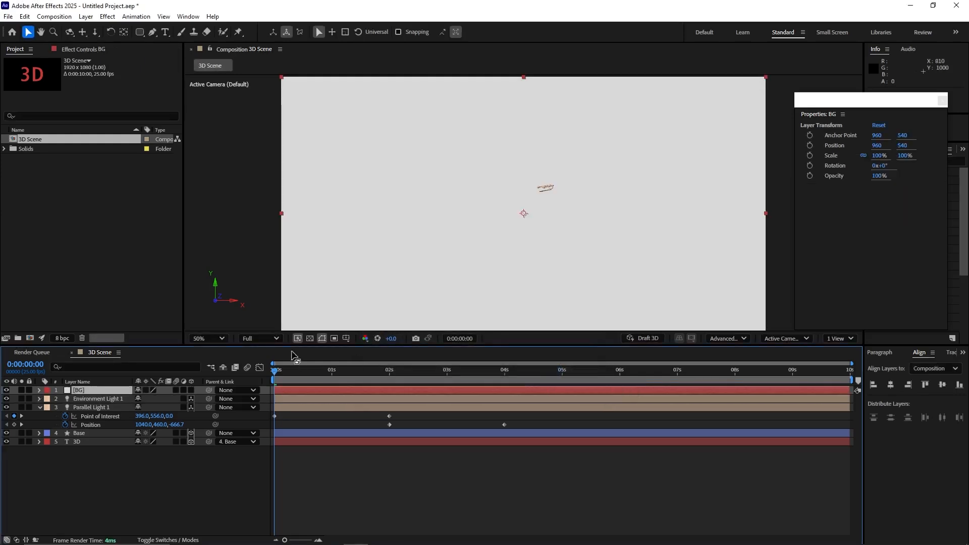
Step: Place the BG layer beneath all other layers, make it a 3D layer, and set its X Rotation to 90°
left_click_drag(101, 390, 79, 450)
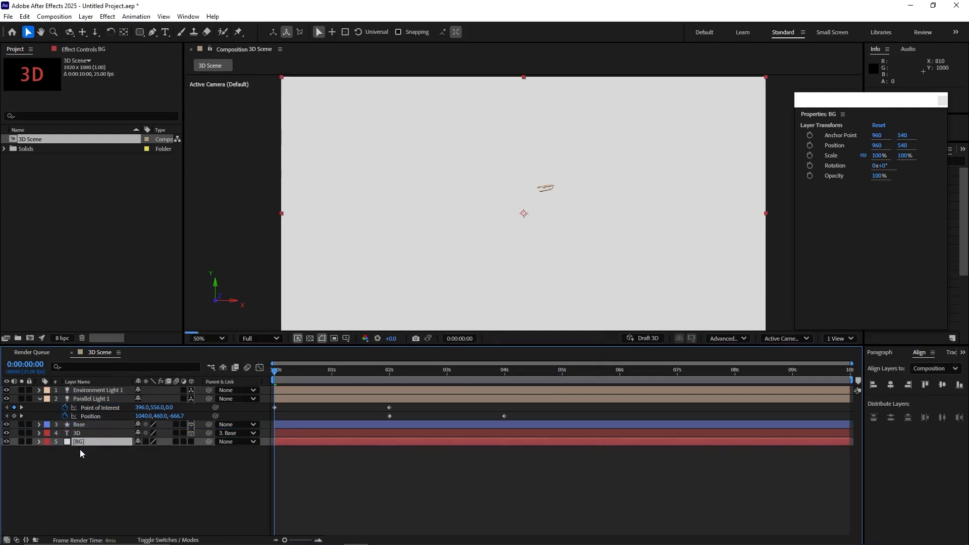
left_click(191, 442)
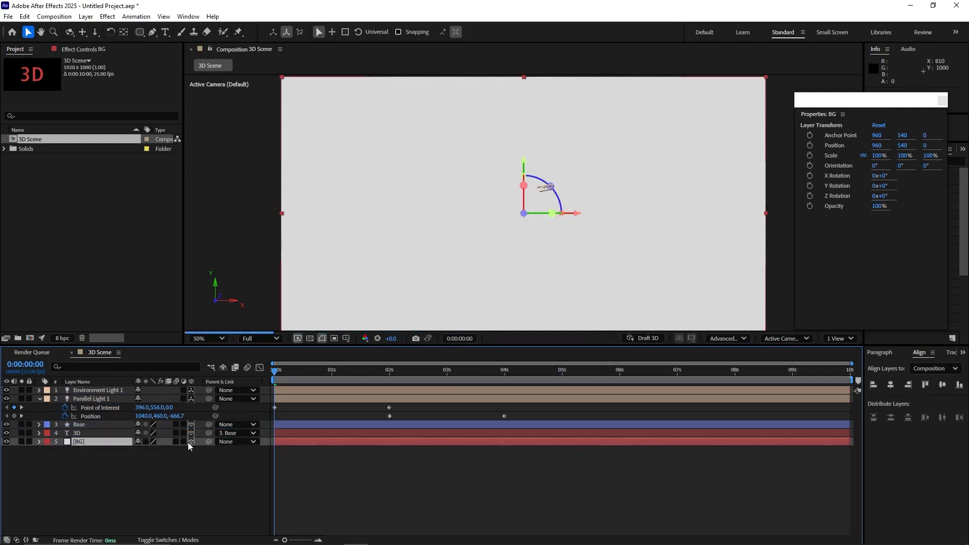
key("r")
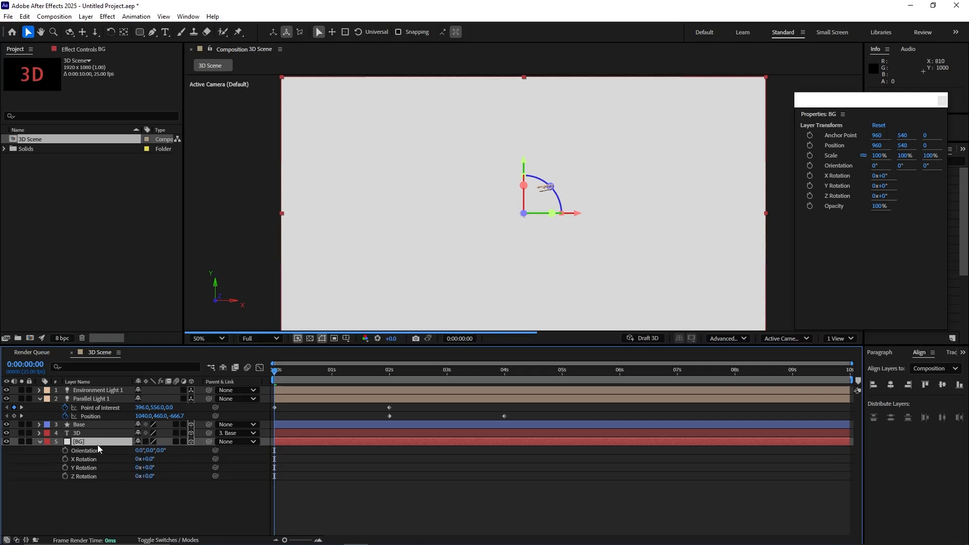
left_click(147, 458)
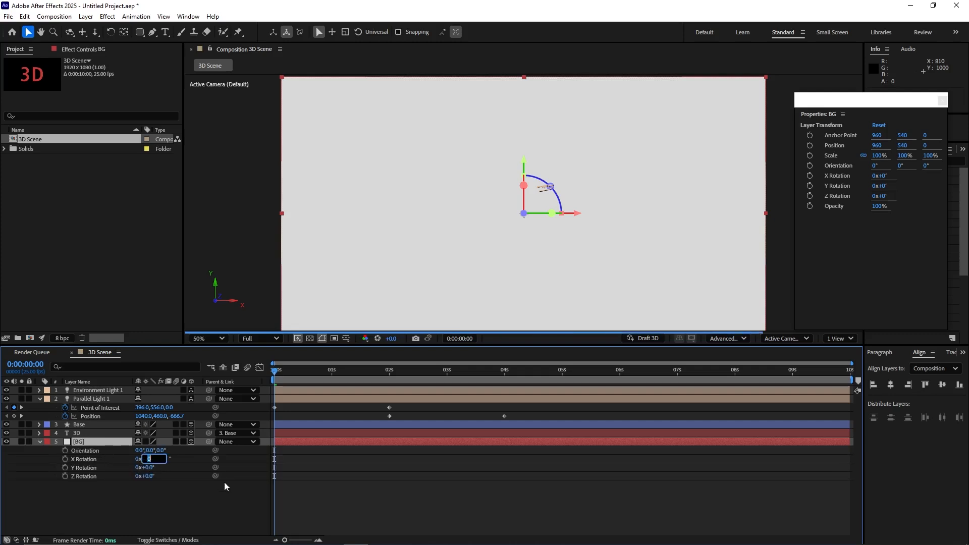
type("90")
key("Return")
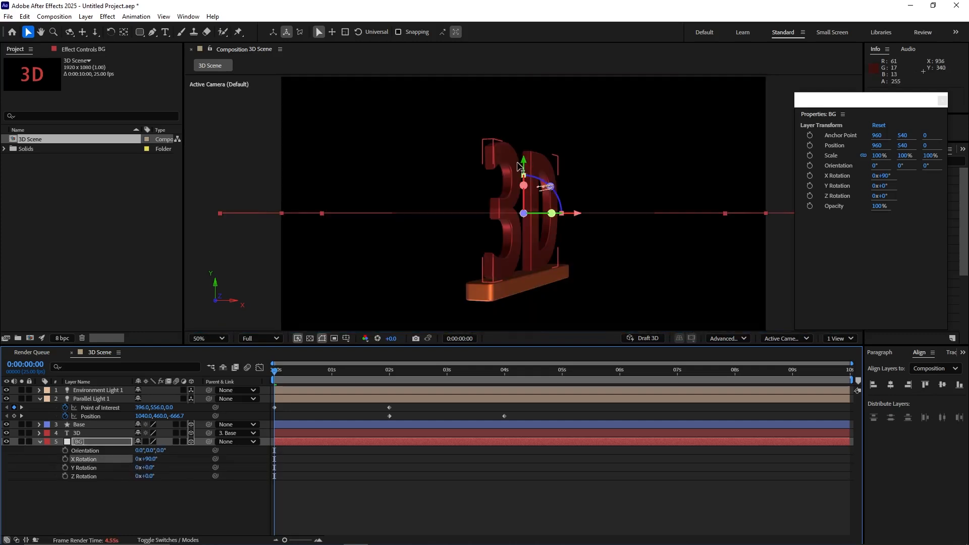
Step: Lower the BG floor to a Y position of 852 under the base and scale it to 183%
left_click_drag(524, 160, 532, 243)
key("s")
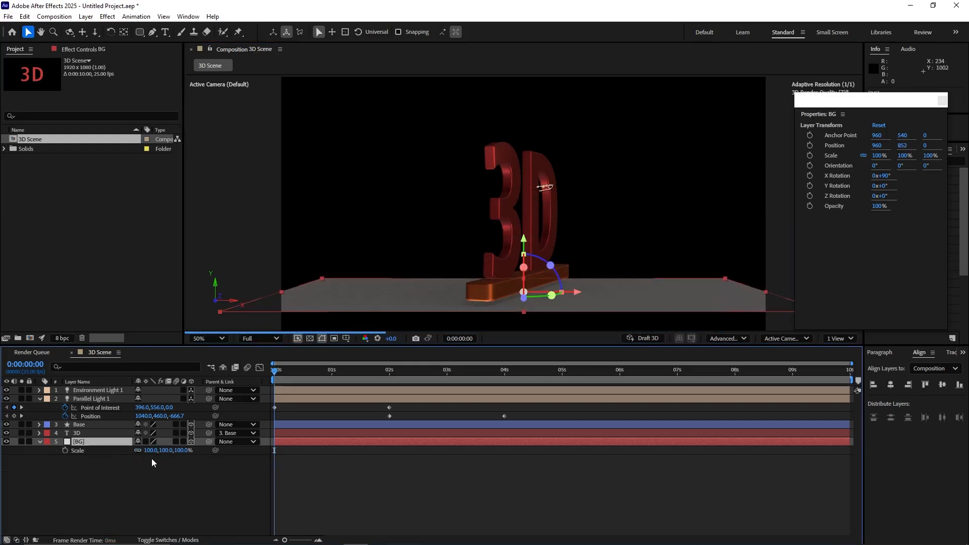
left_click_drag(153, 450, 197, 450)
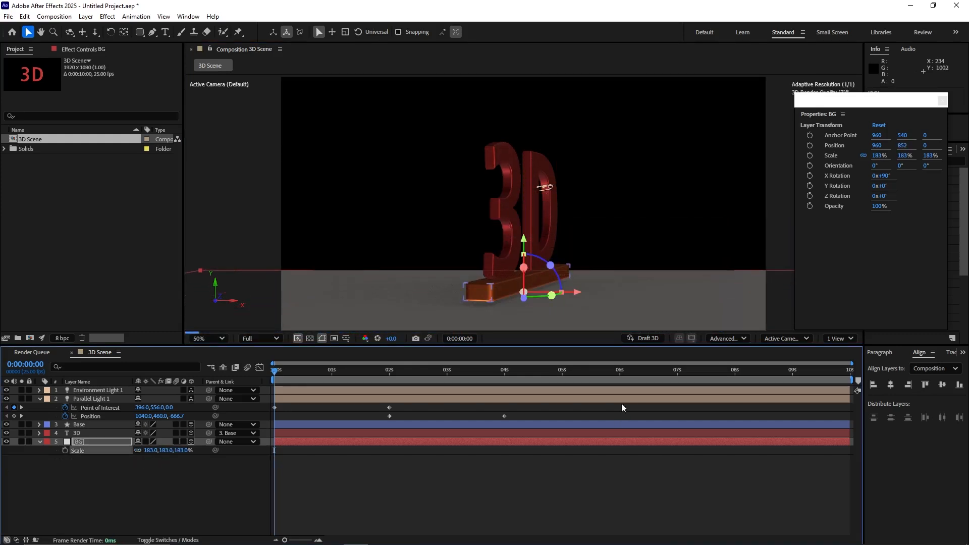
left_click_drag(635, 303, 630, 296)
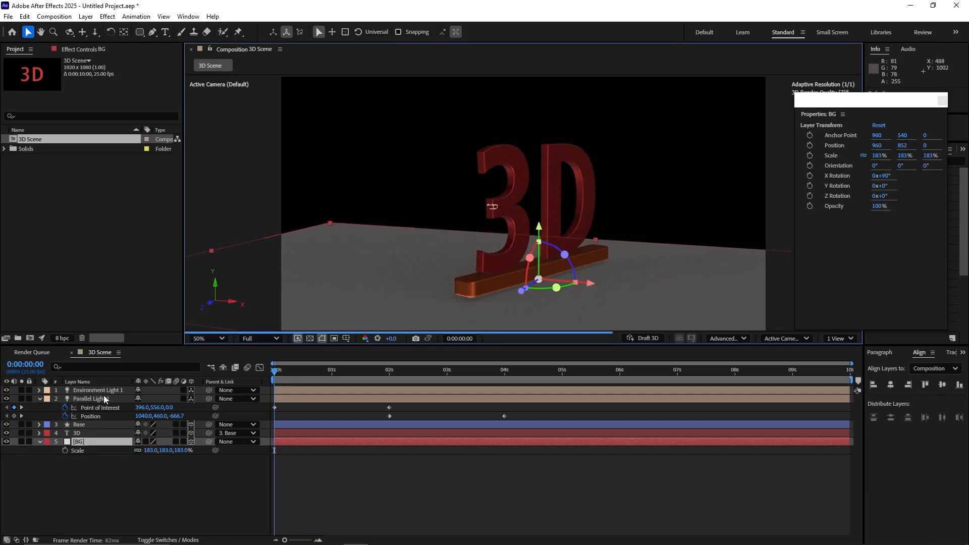
Step: Set the environment light's Intensity to 151%, X Rotation to 234° and Y Rotation to -22°
left_click(77, 390)
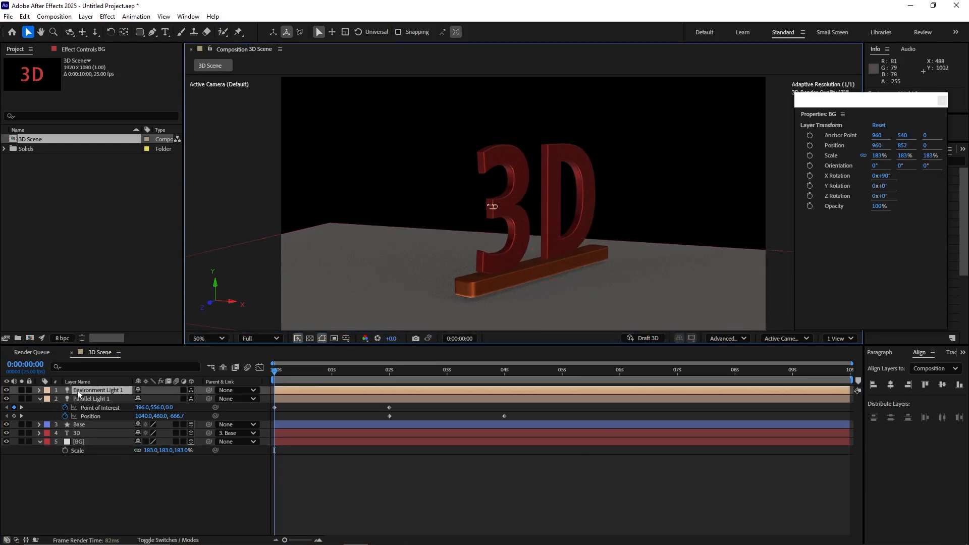
left_click(38, 392)
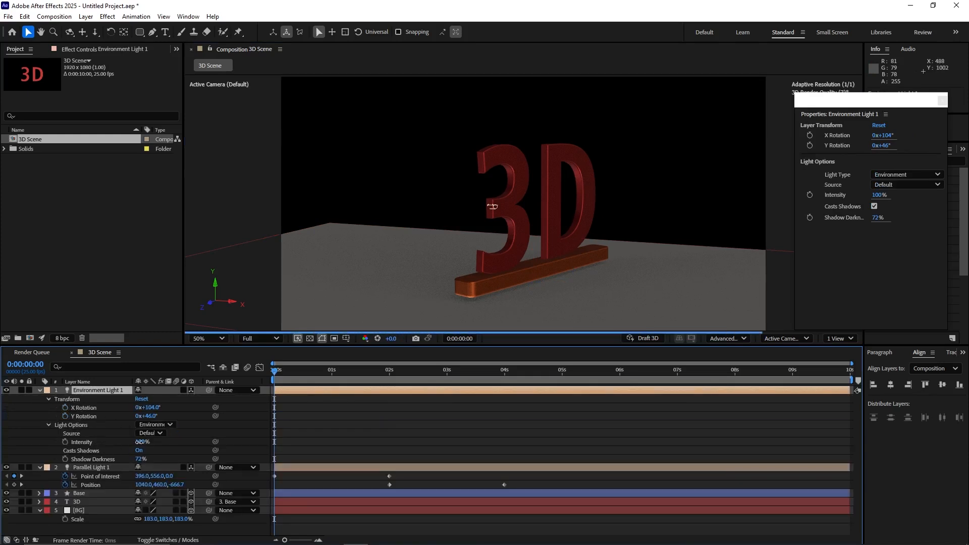
left_click_drag(140, 442, 165, 442)
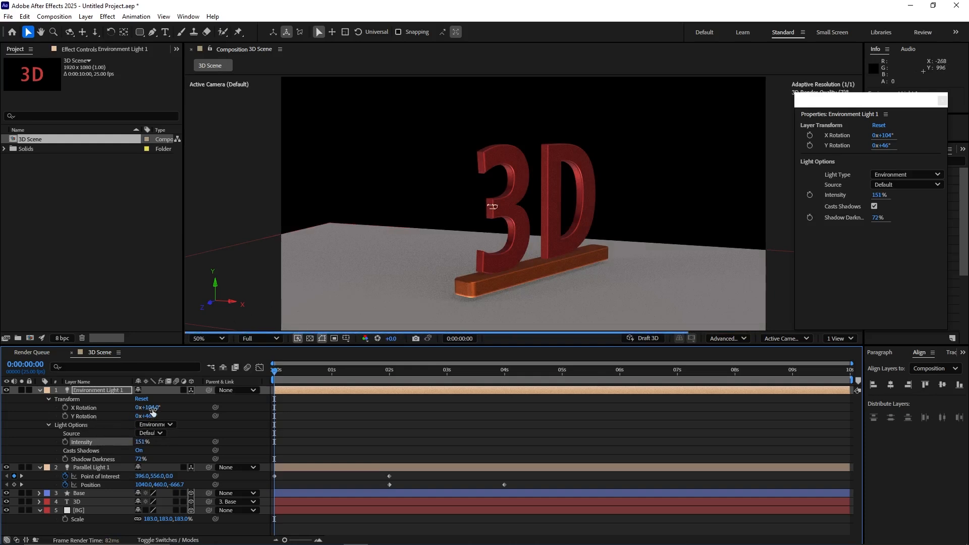
left_click_drag(153, 409, 205, 397)
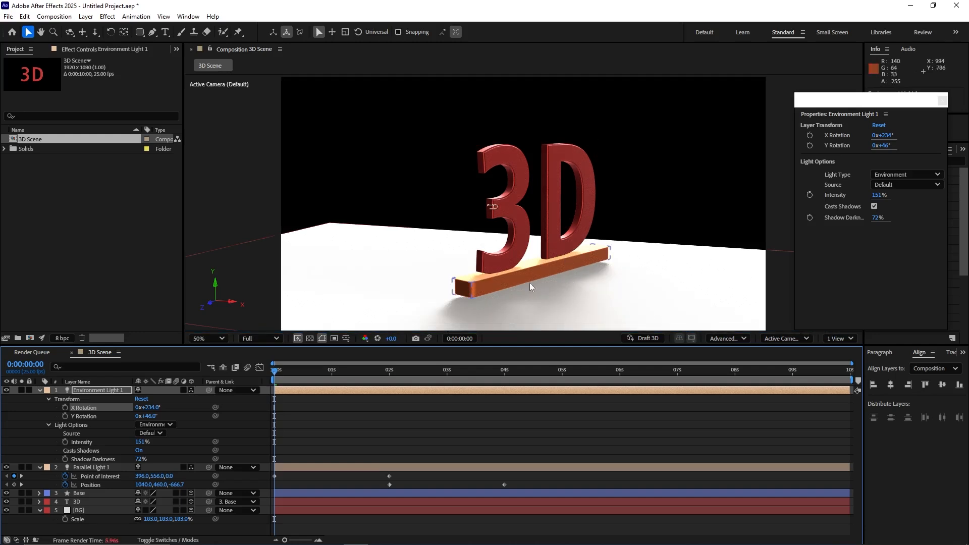
left_click_drag(147, 416, 99, 393)
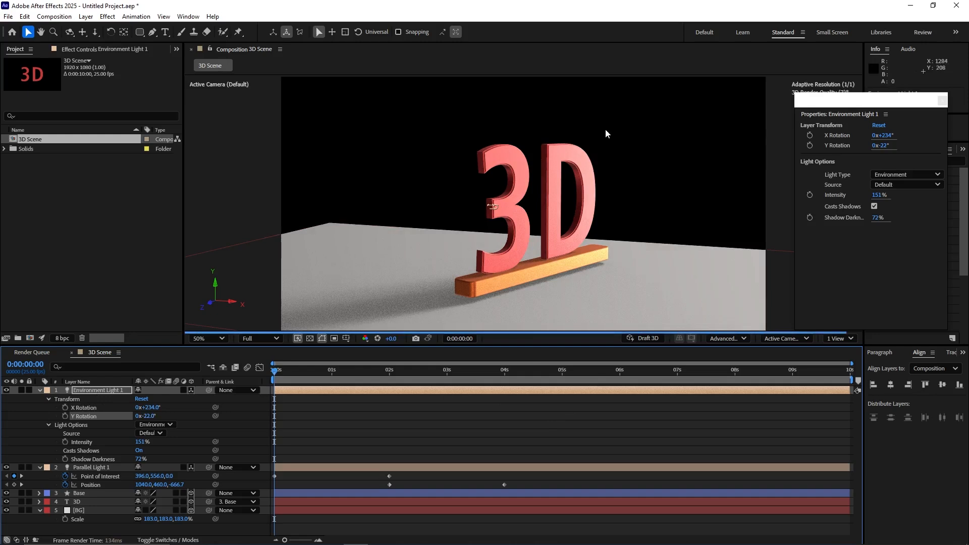
Step: Review the Advanced 3D renderer's quality and shadow options beside the scene, and accept the settings
left_click(743, 340)
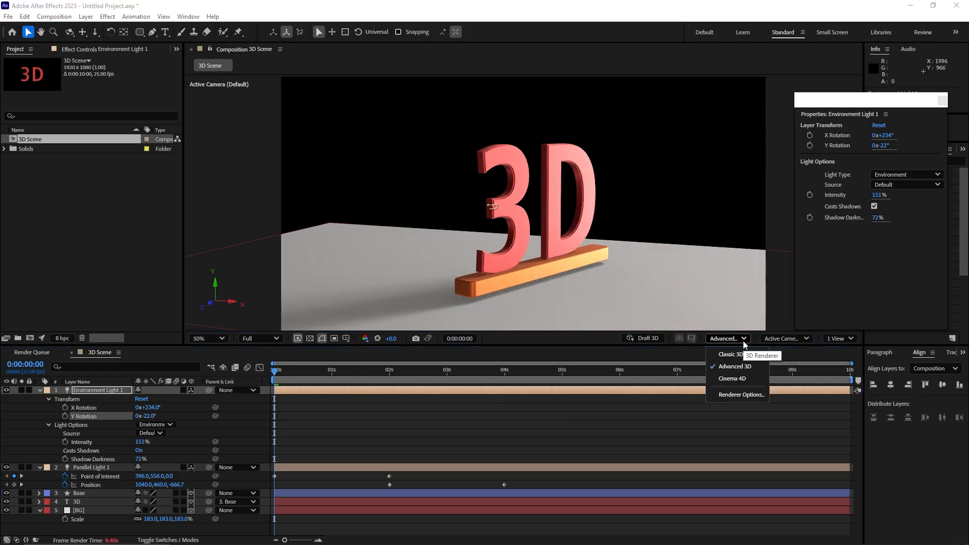
left_click(738, 396)
left_click_drag(467, 210, 676, 220)
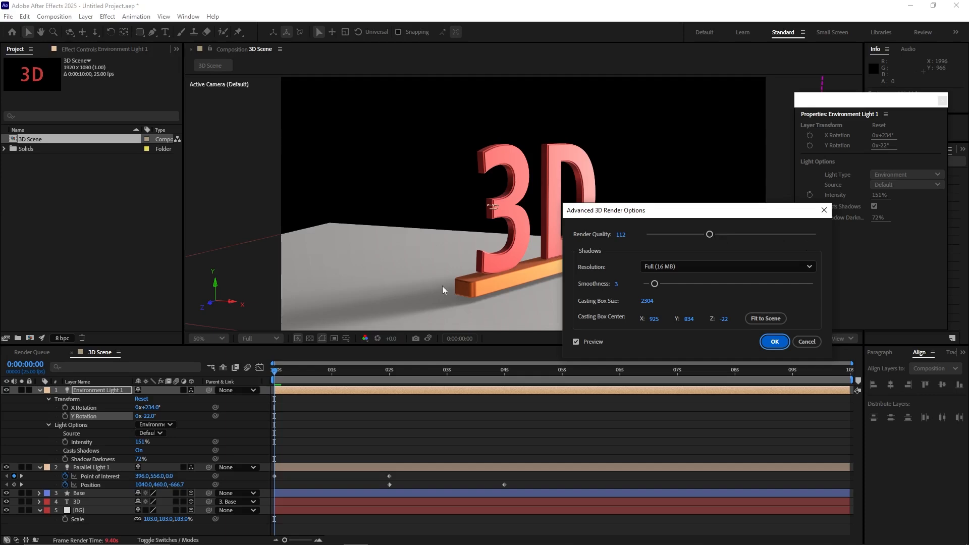
left_click(775, 342)
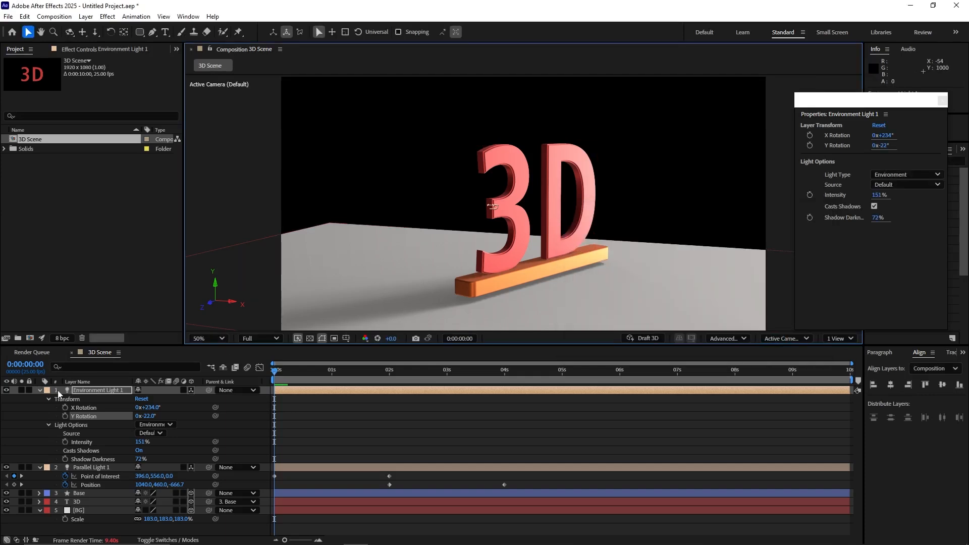
left_click(41, 391)
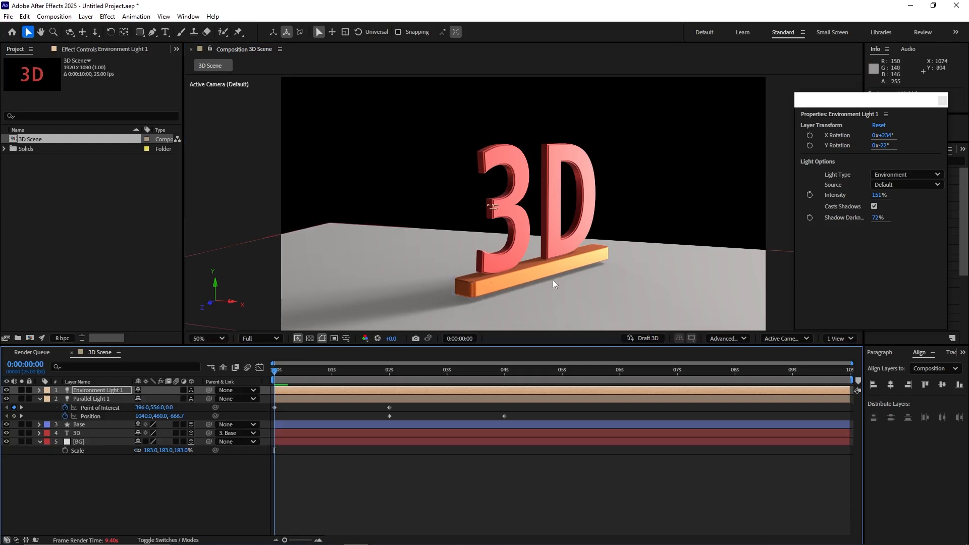
Step: Preview the scene in Draft 3D and switch back to the full-quality render
left_click(644, 338)
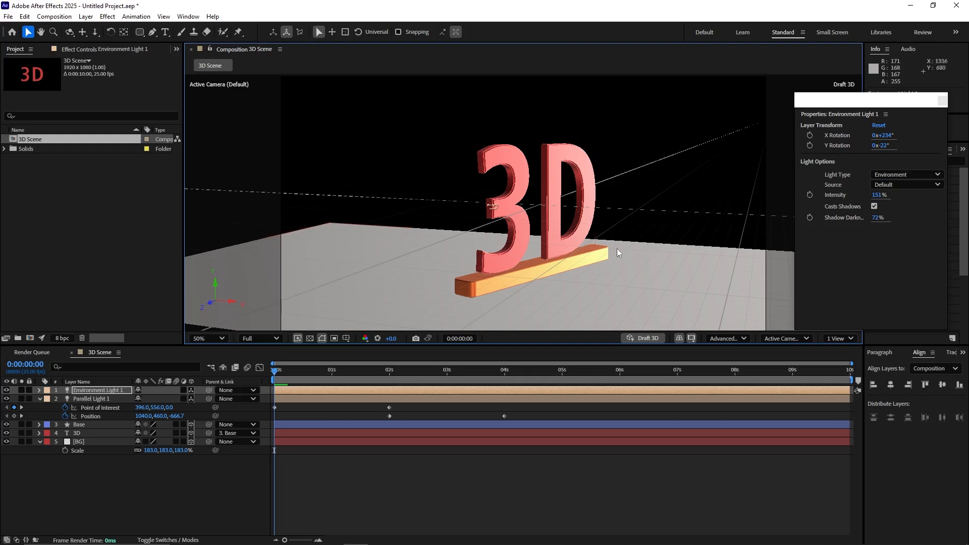
left_click(645, 338)
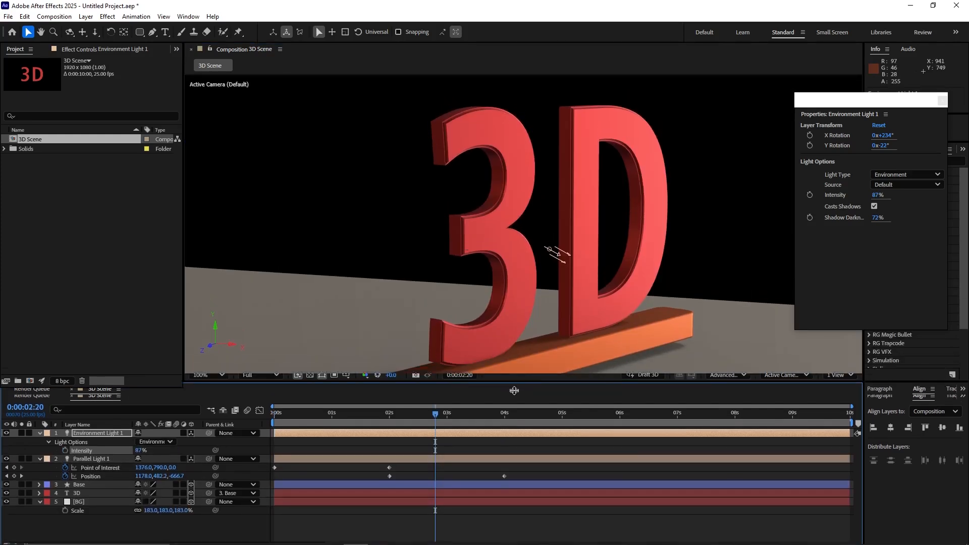
Step: Enlarge the composition viewer and inspect the 3D text at 200% magnification, returning to 100%
left_click_drag(516, 416, 526, 484)
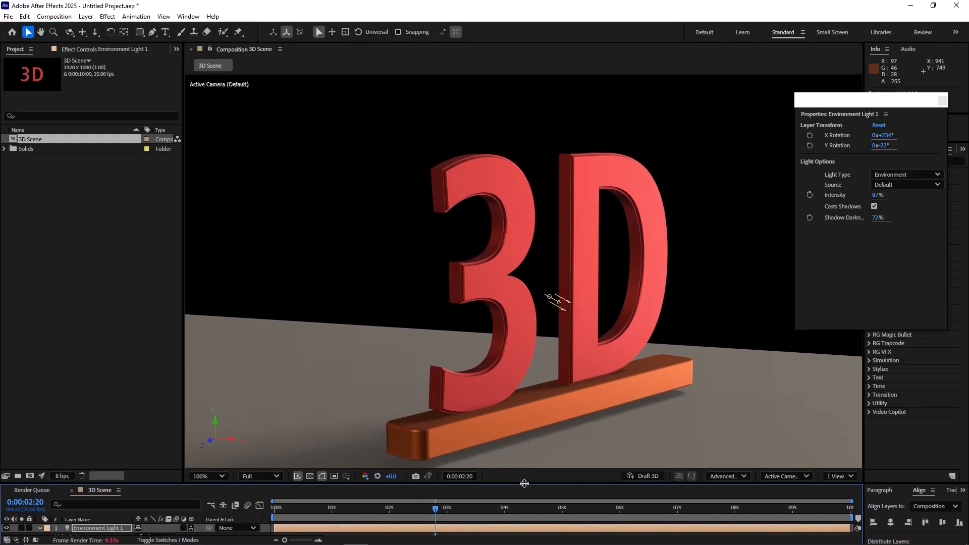
left_click(654, 382)
key("period")
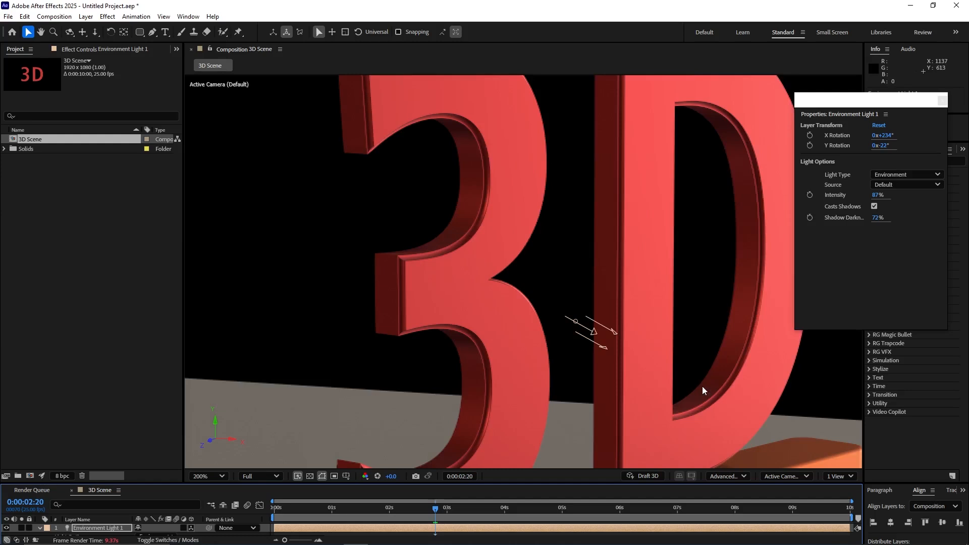
key("comma")
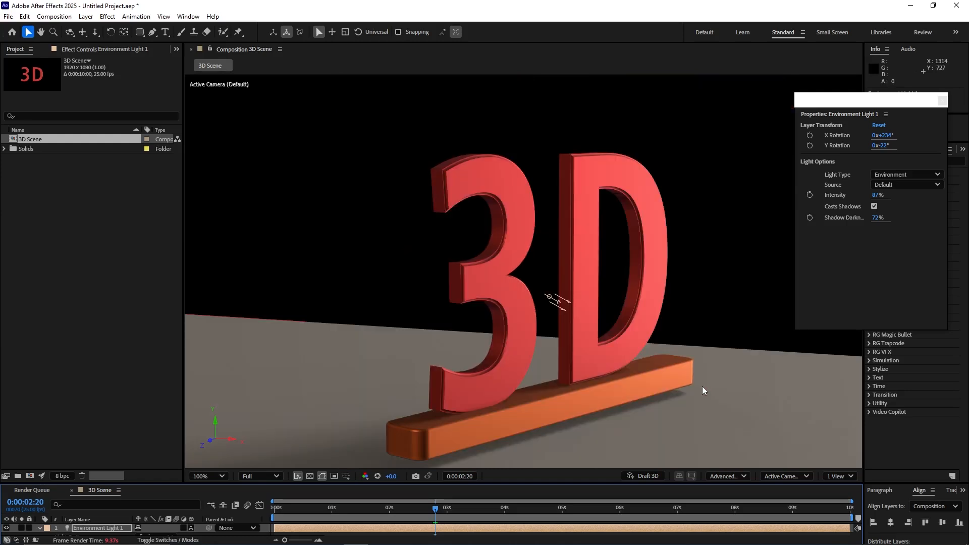